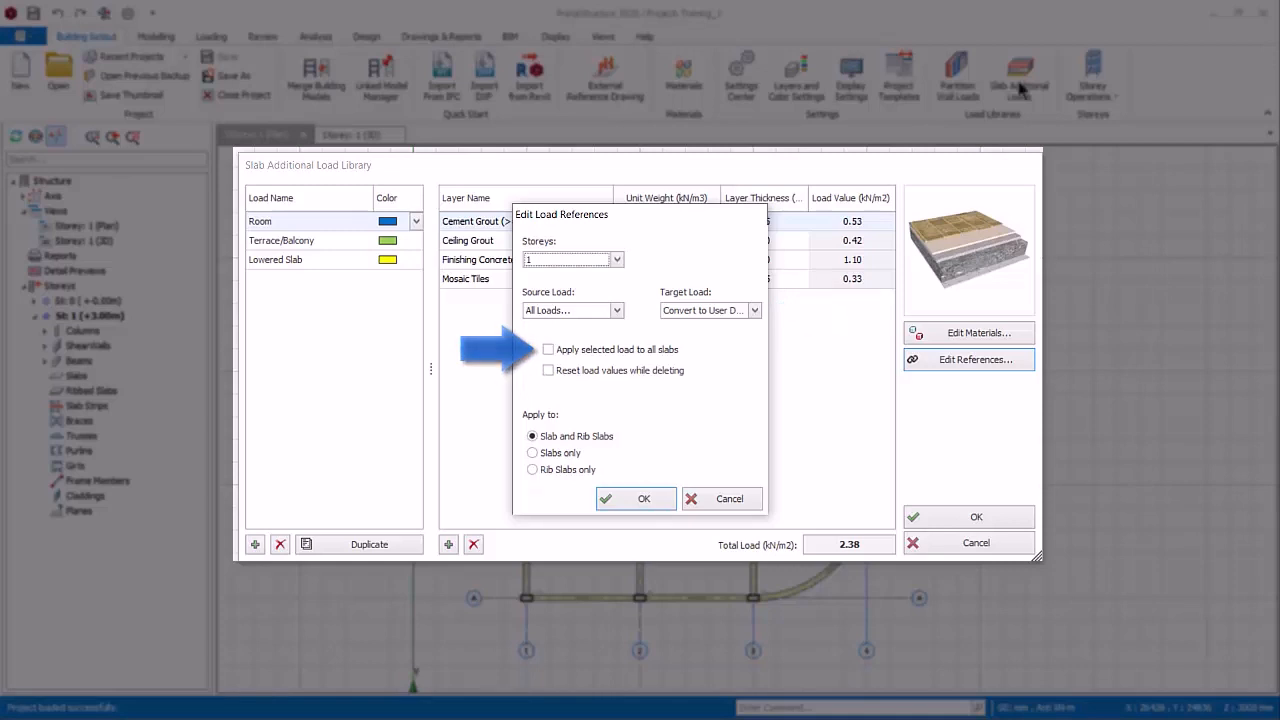
Close the load references and add a slab additional load named Roof with the colour RosyBrown to the library
left_click(636, 499)
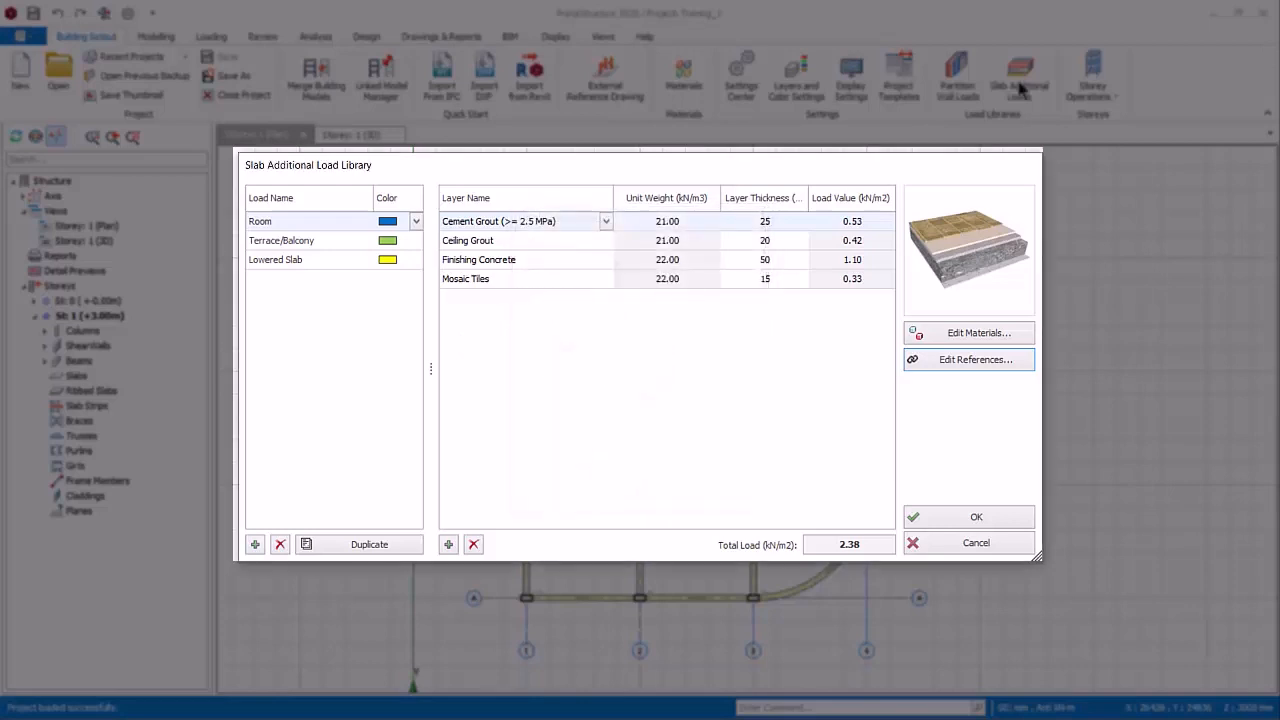
left_click(255, 544)
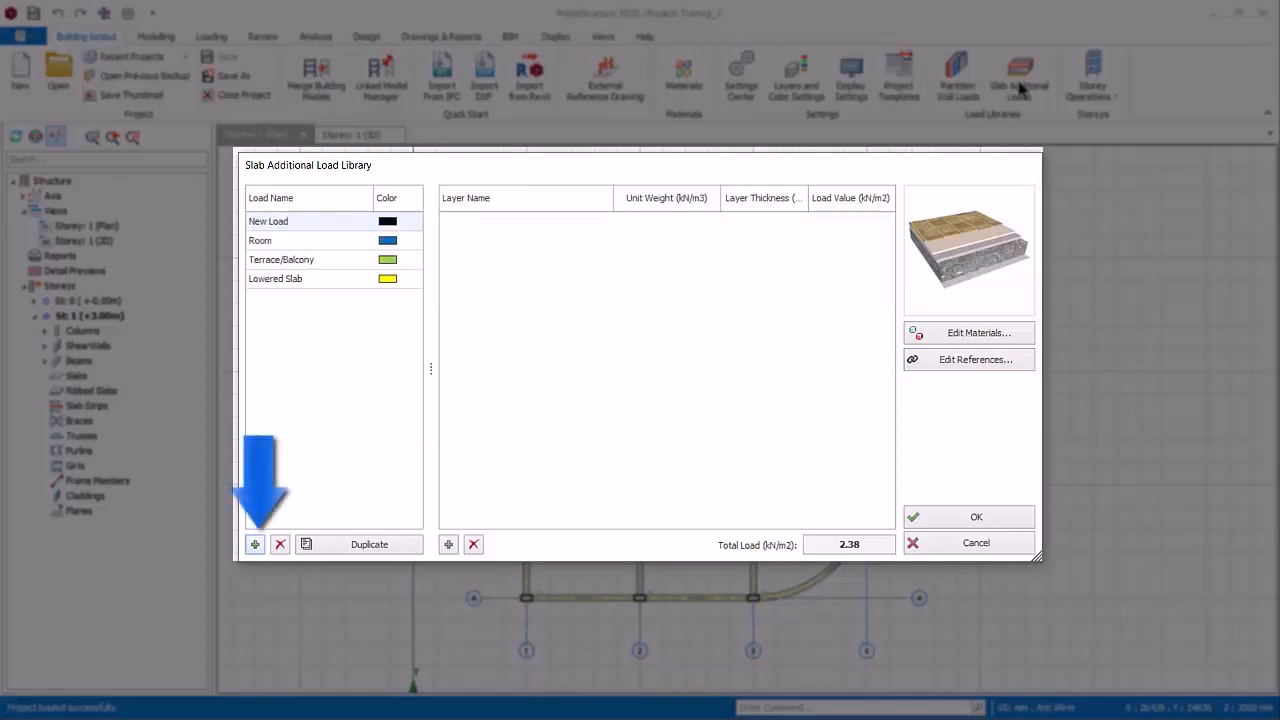
double_click(269, 221)
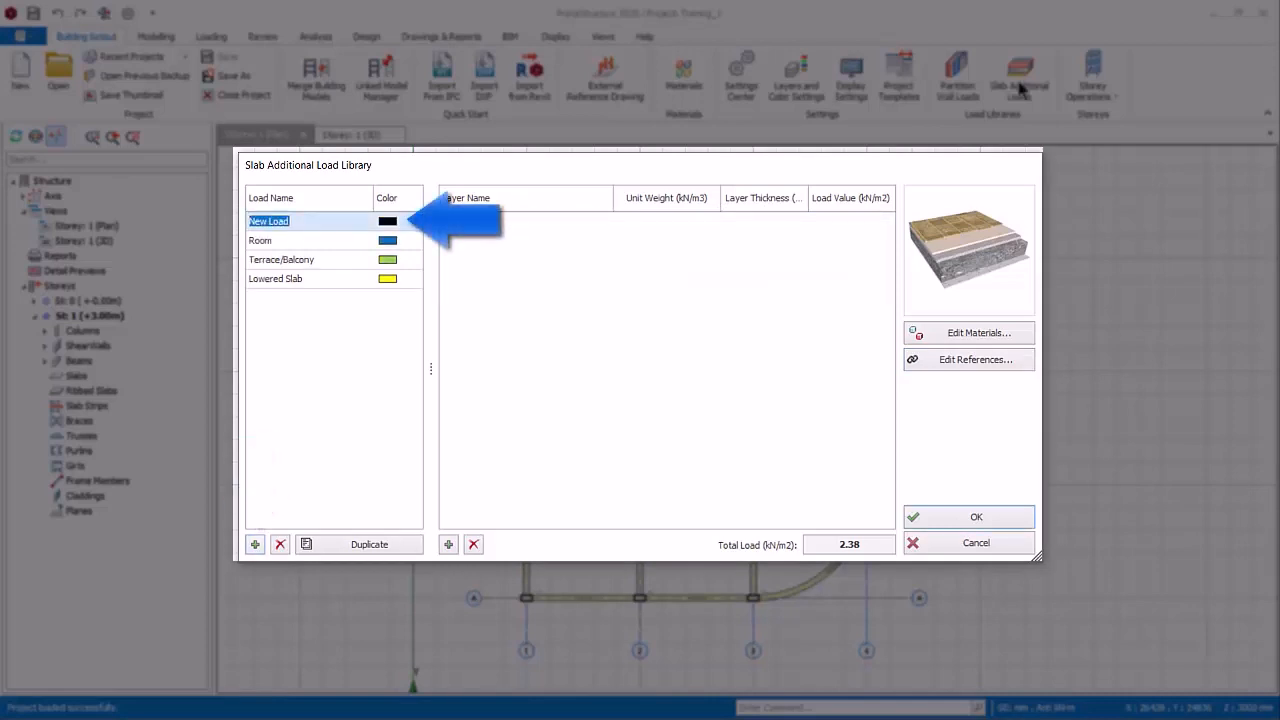
type("Roof")
left_click(388, 221)
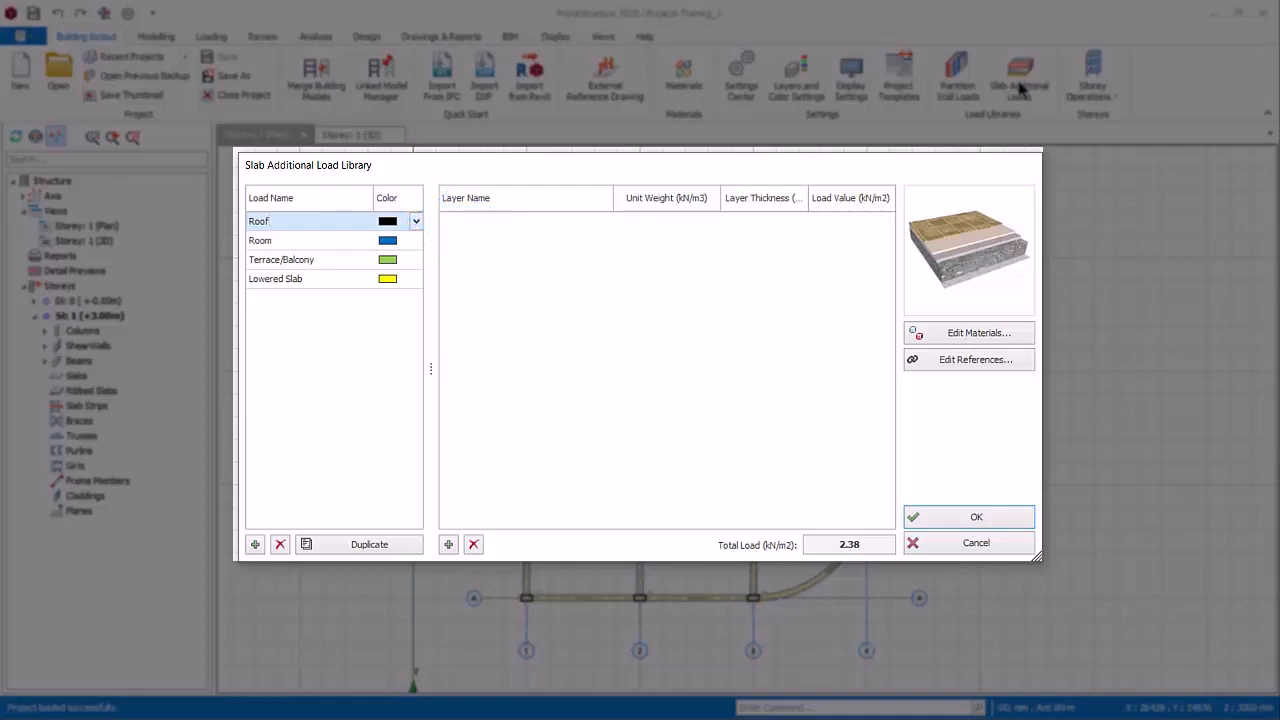
left_click(416, 221)
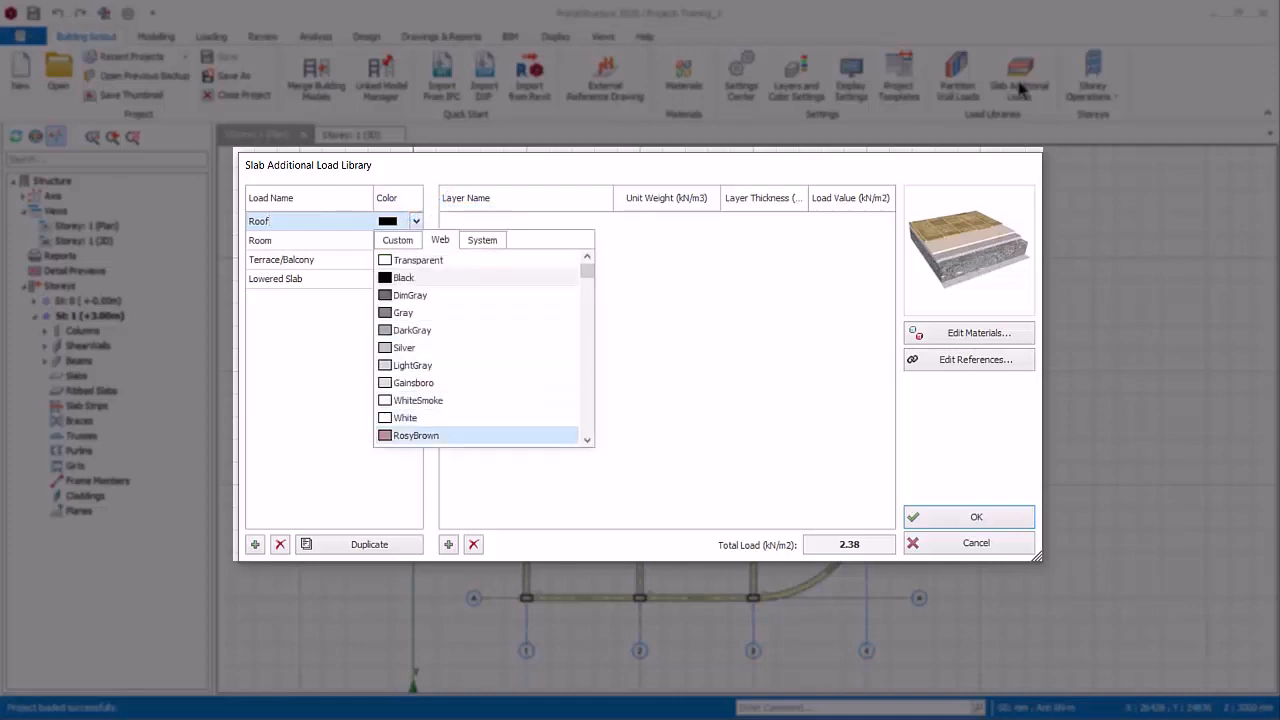
left_click(415, 435)
Add a Cement Grout (>= 2.5 MPa) layer with a thickness of 30 to the Roof load
left_click(448, 545)
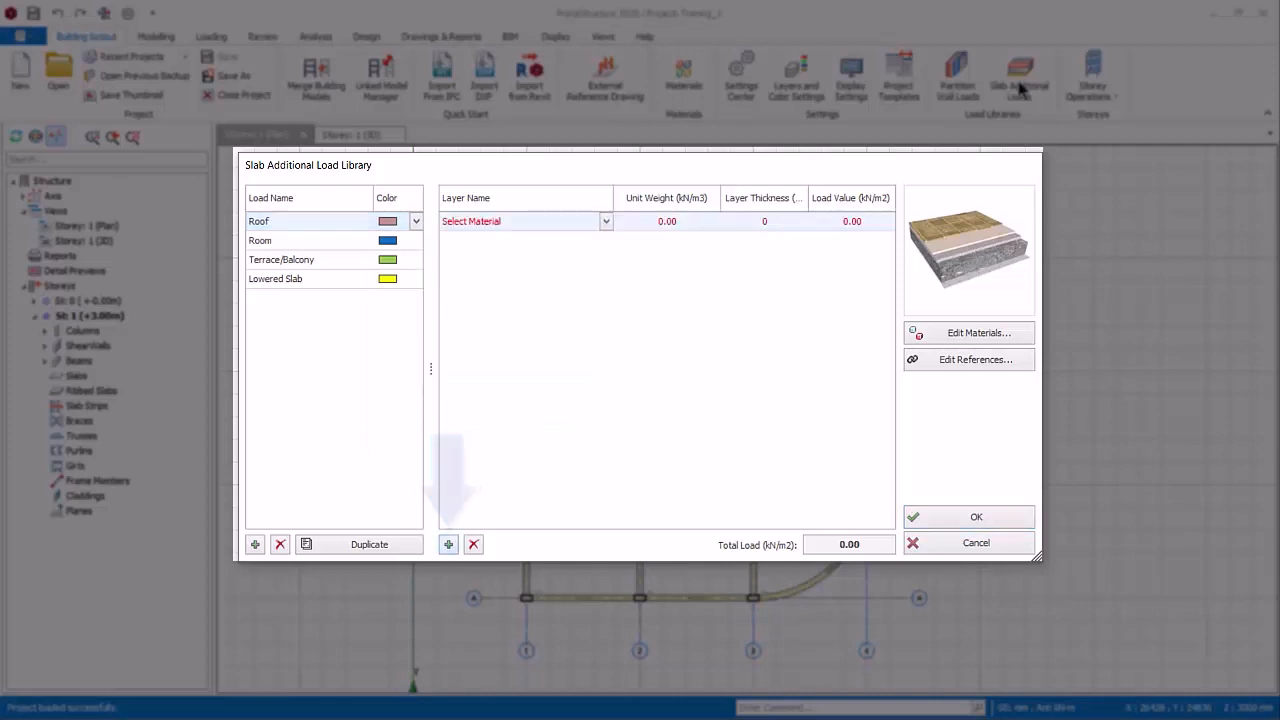
left_click(606, 221)
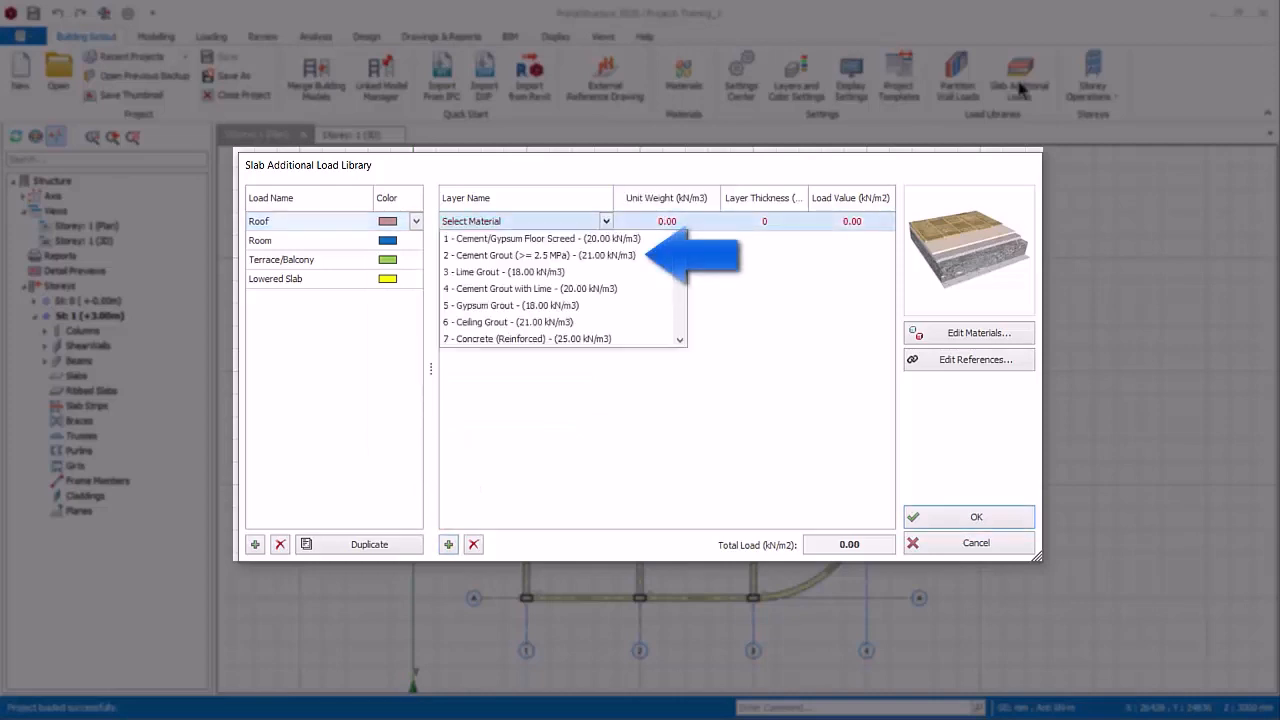
left_click(539, 255)
left_click(765, 221)
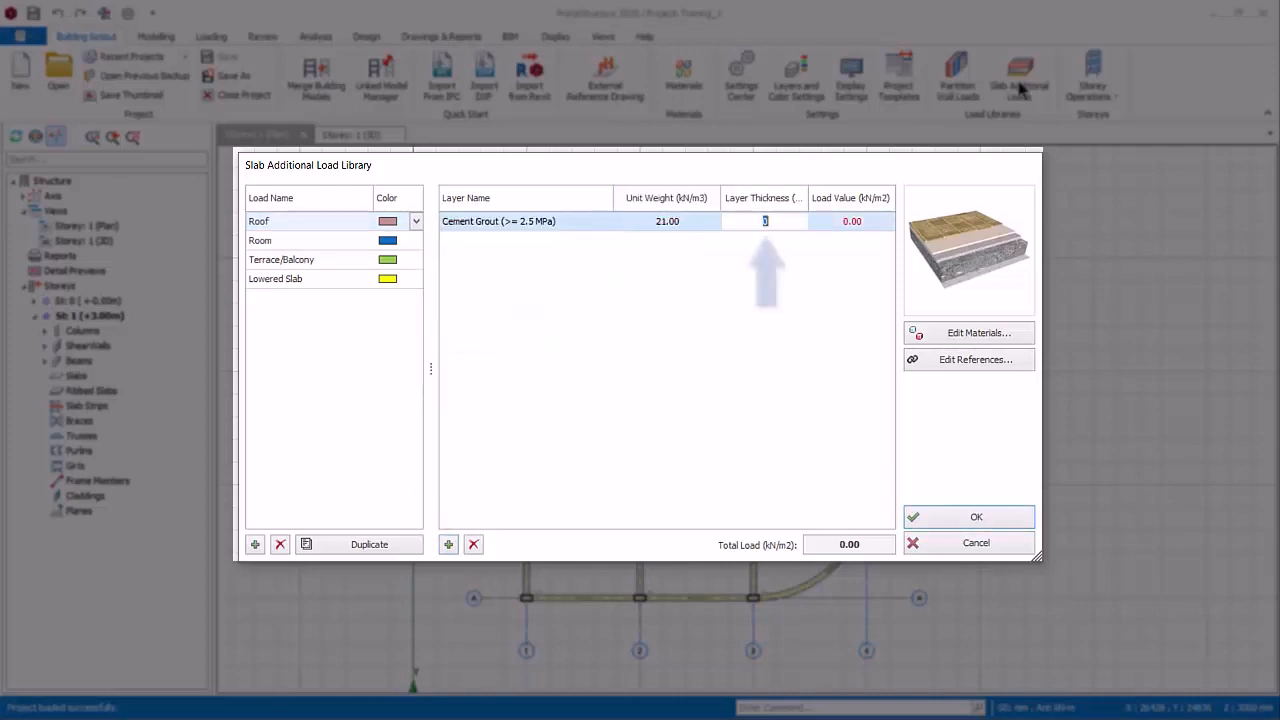
type("30")
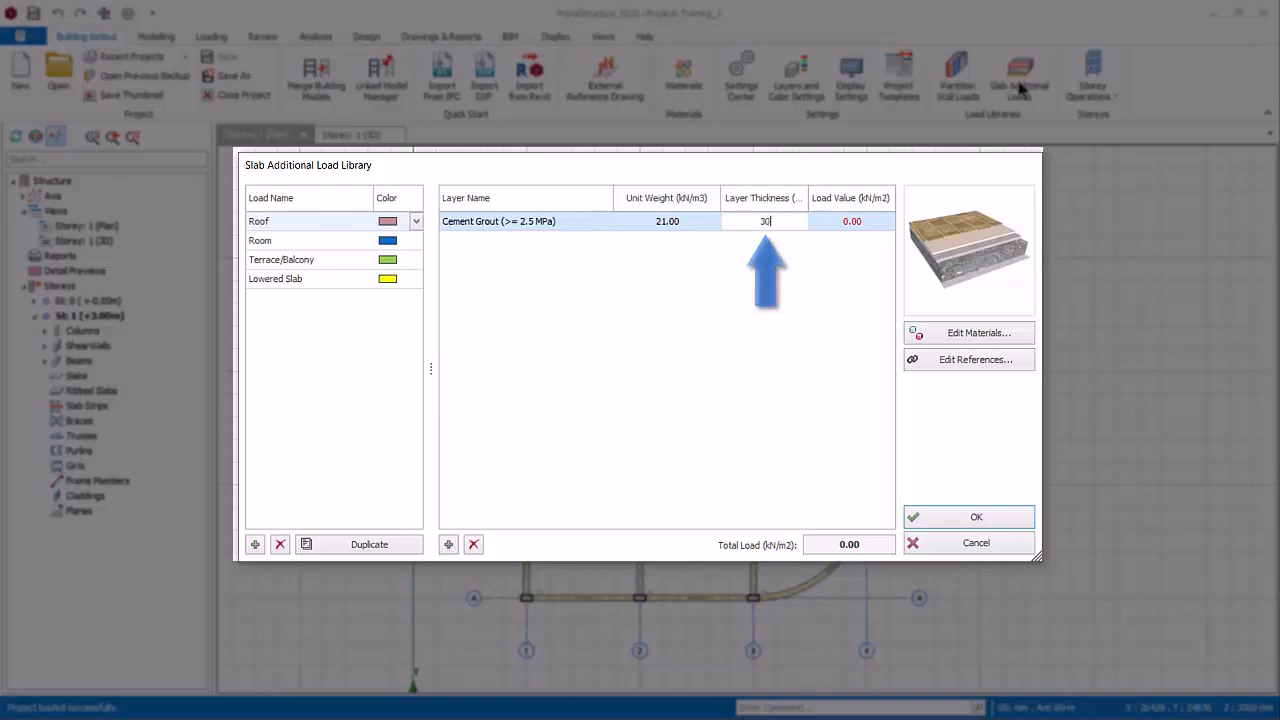
key("Return")
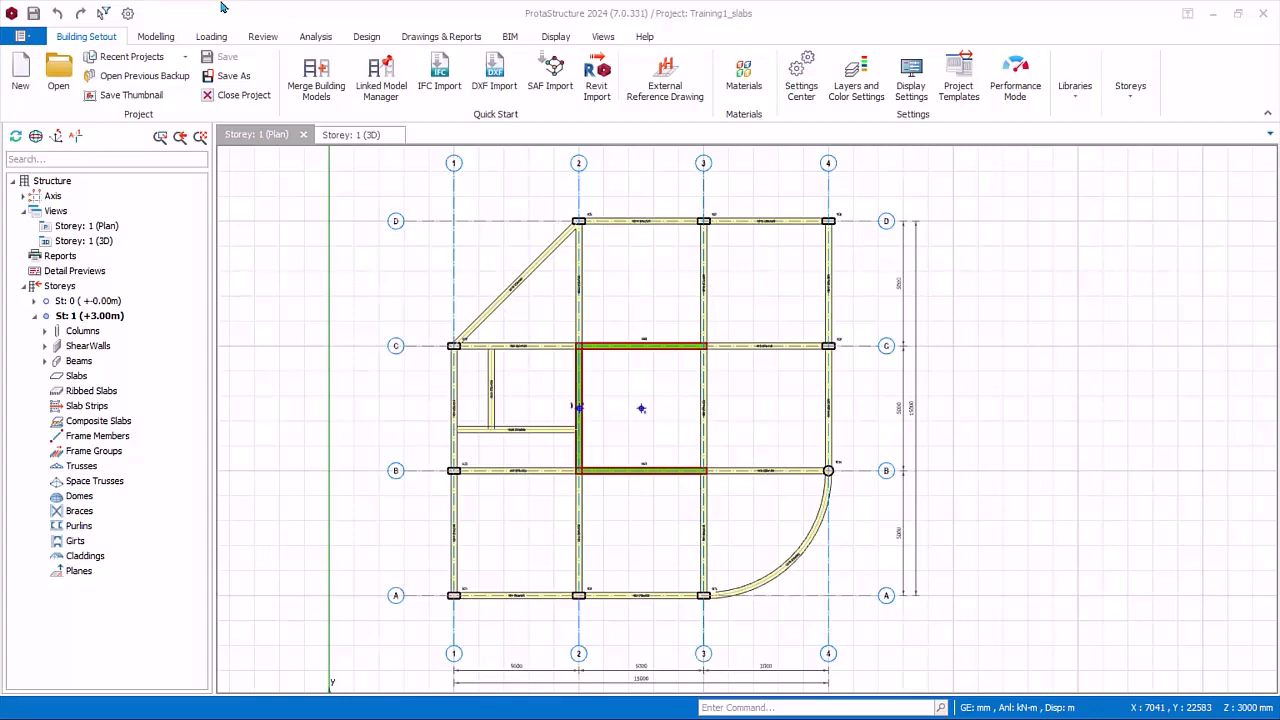
Generate load combinations automatically with all five live load patterns and direction dependent pattern loading enabled
left_click(224, 38)
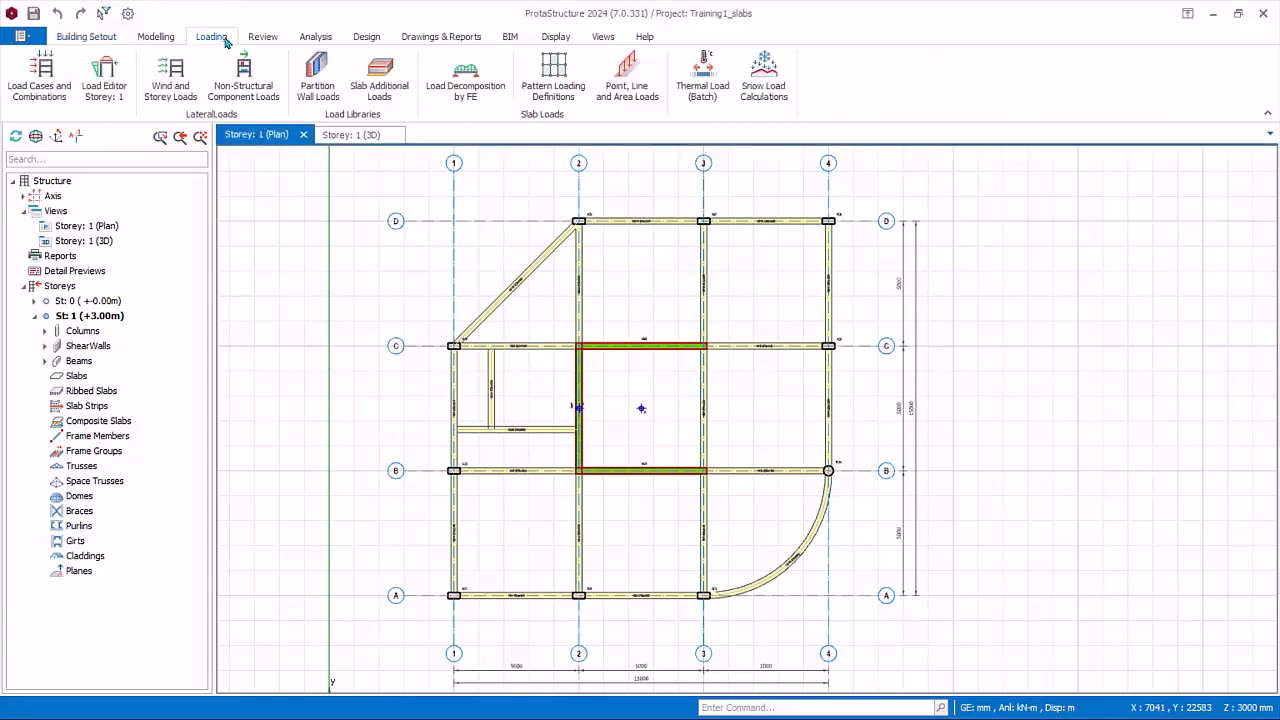
left_click(44, 100)
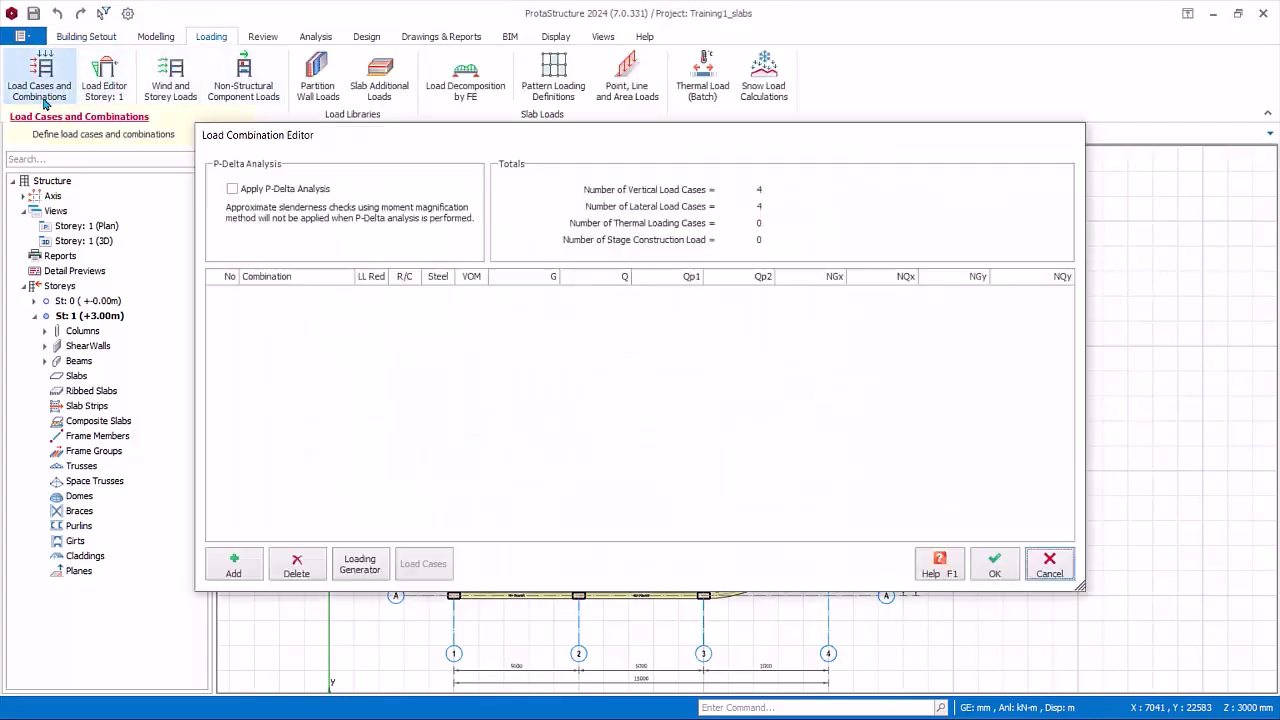
middle_click_drag(1105, 459, 1198, 457)
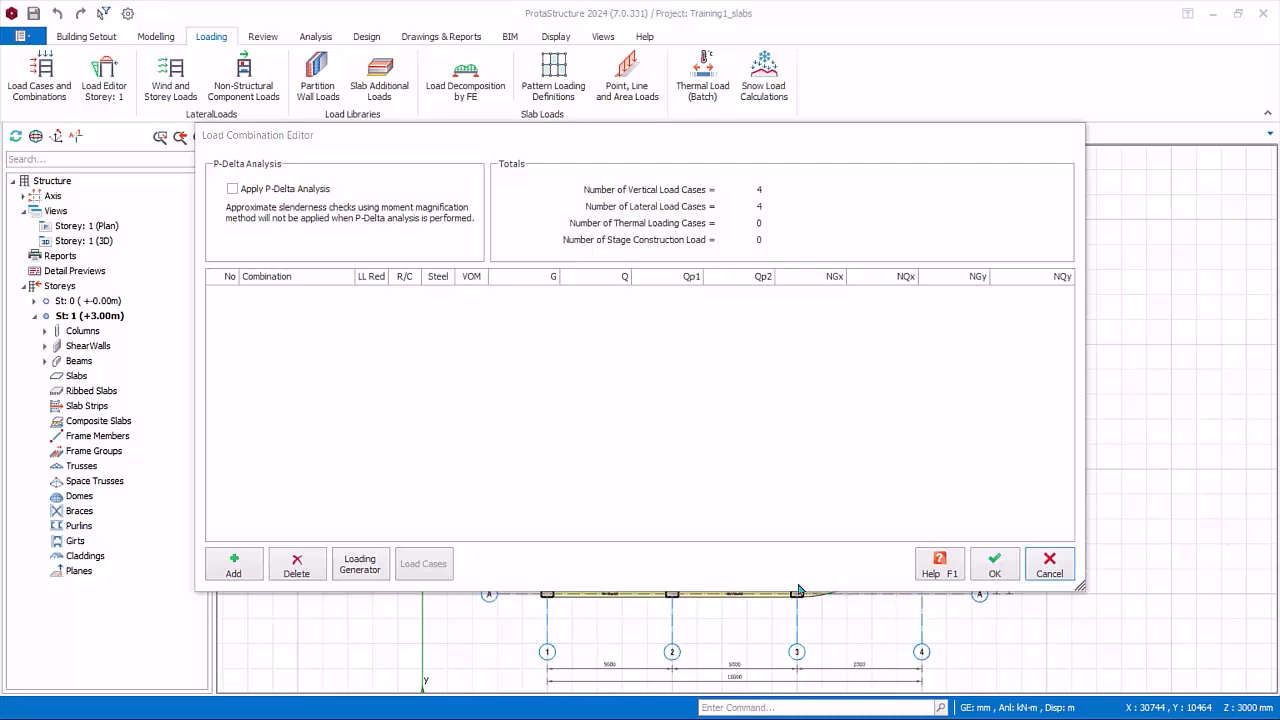
left_click(359, 567)
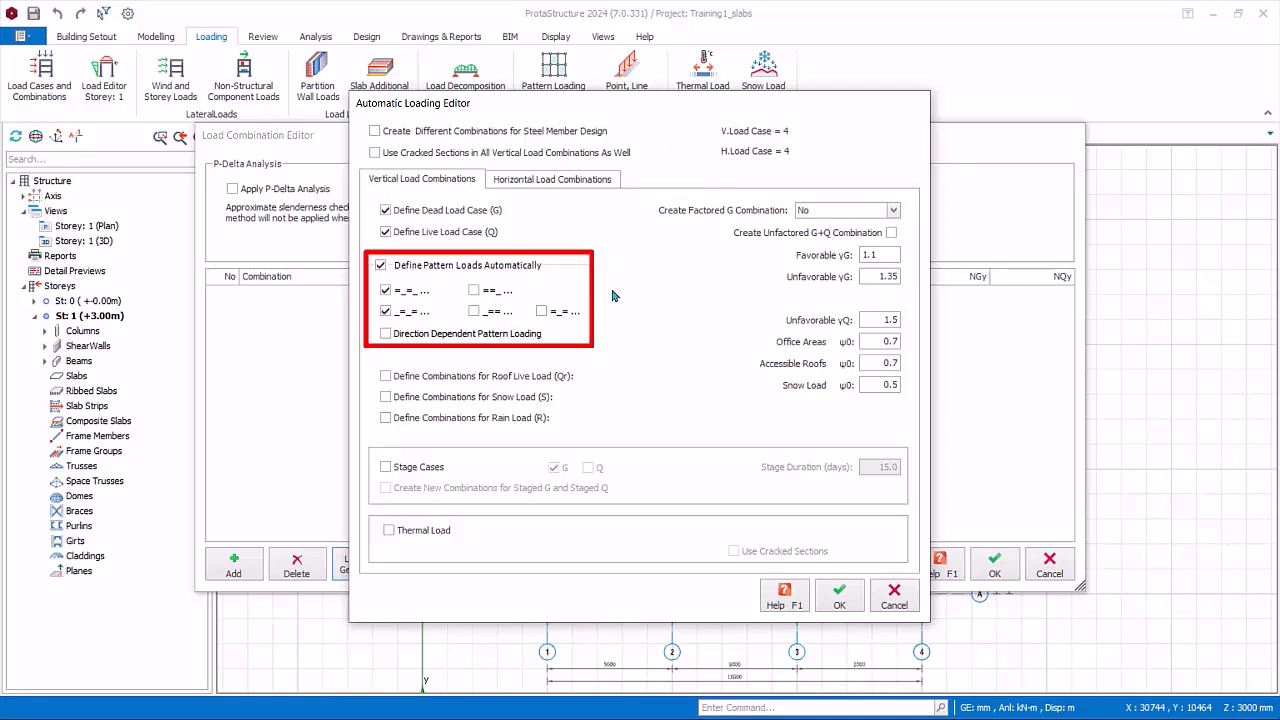
left_click(474, 290)
left_click(476, 312)
left_click(552, 312)
left_click(386, 335)
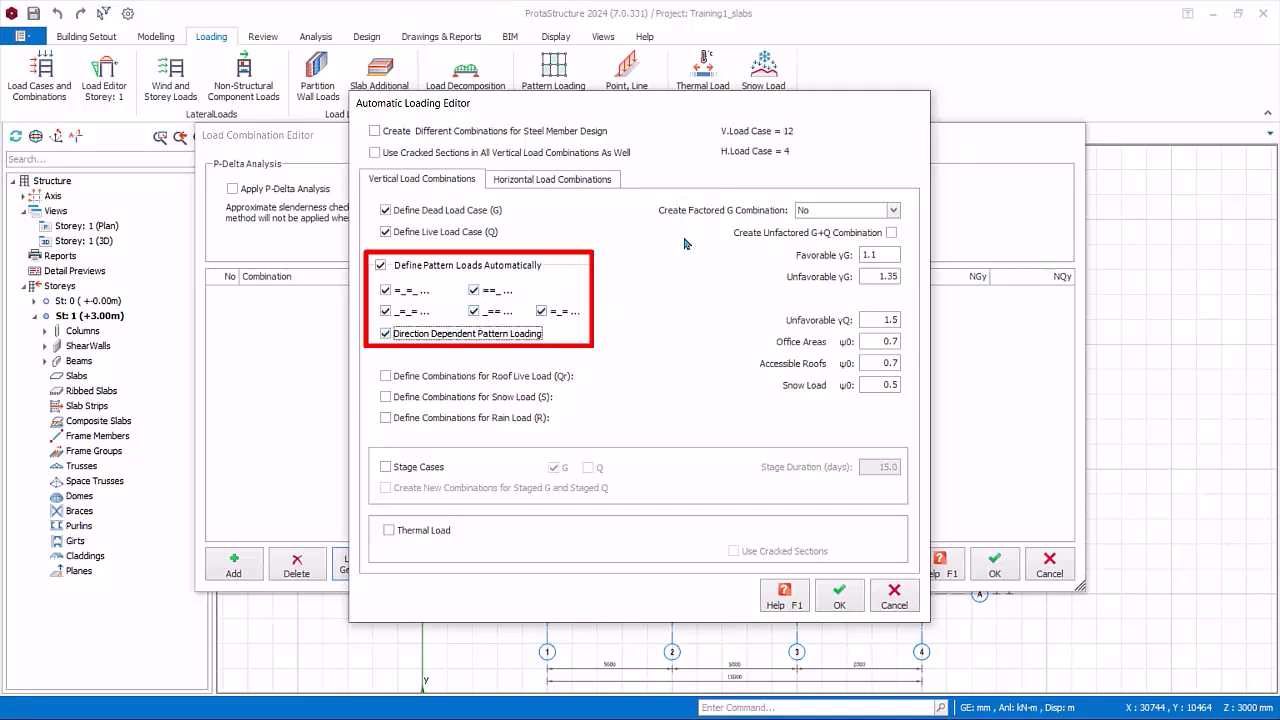
left_click(524, 186)
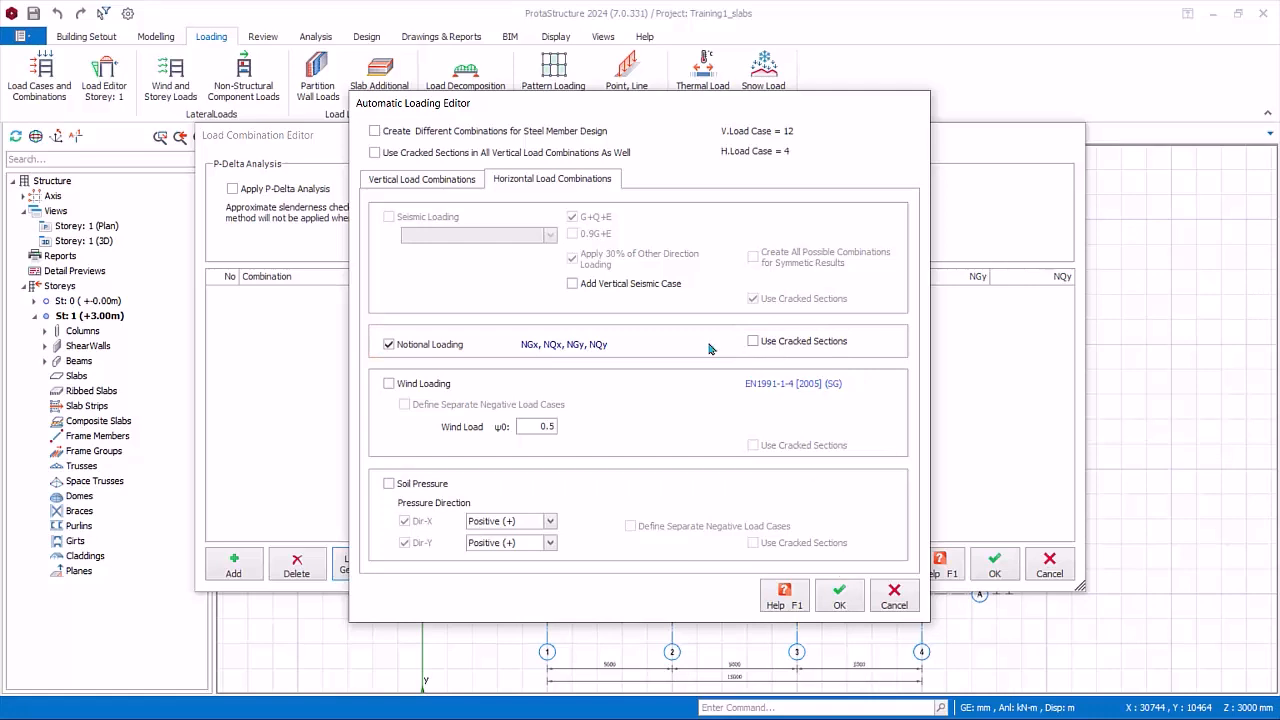
left_click(838, 597)
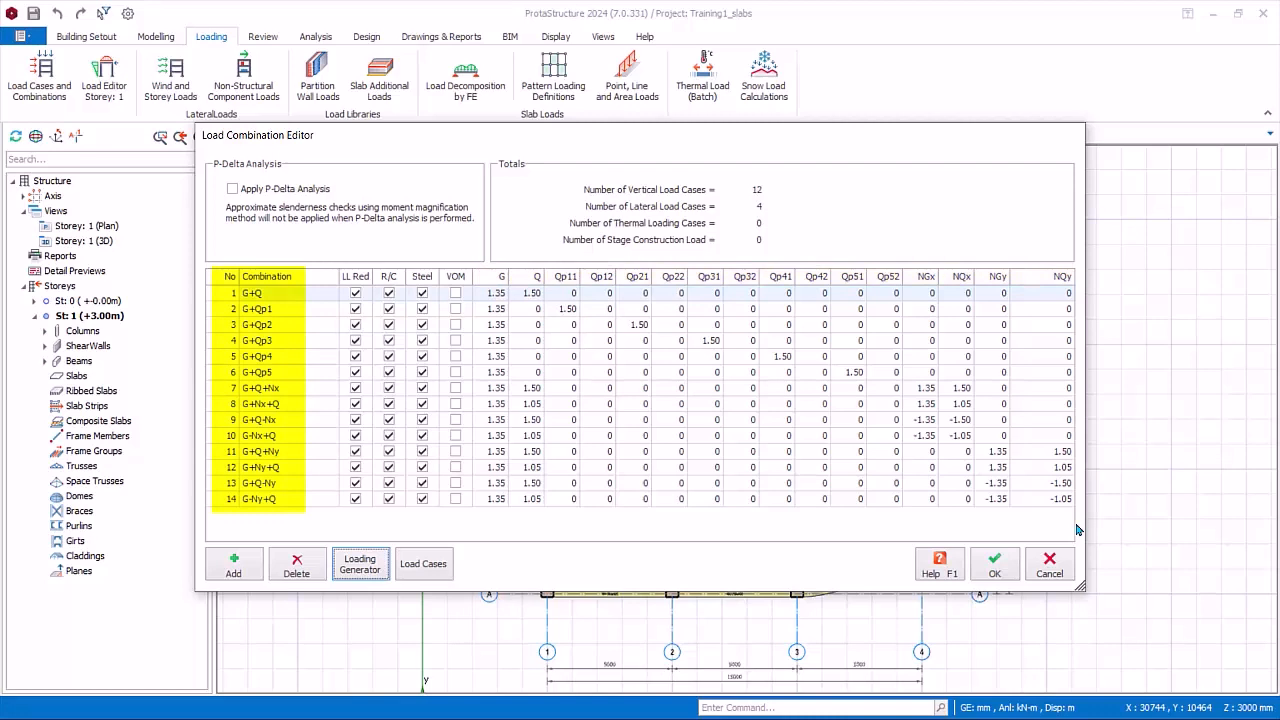
Rename the first load combination to G+Q*F
left_click(311, 295)
type("*F")
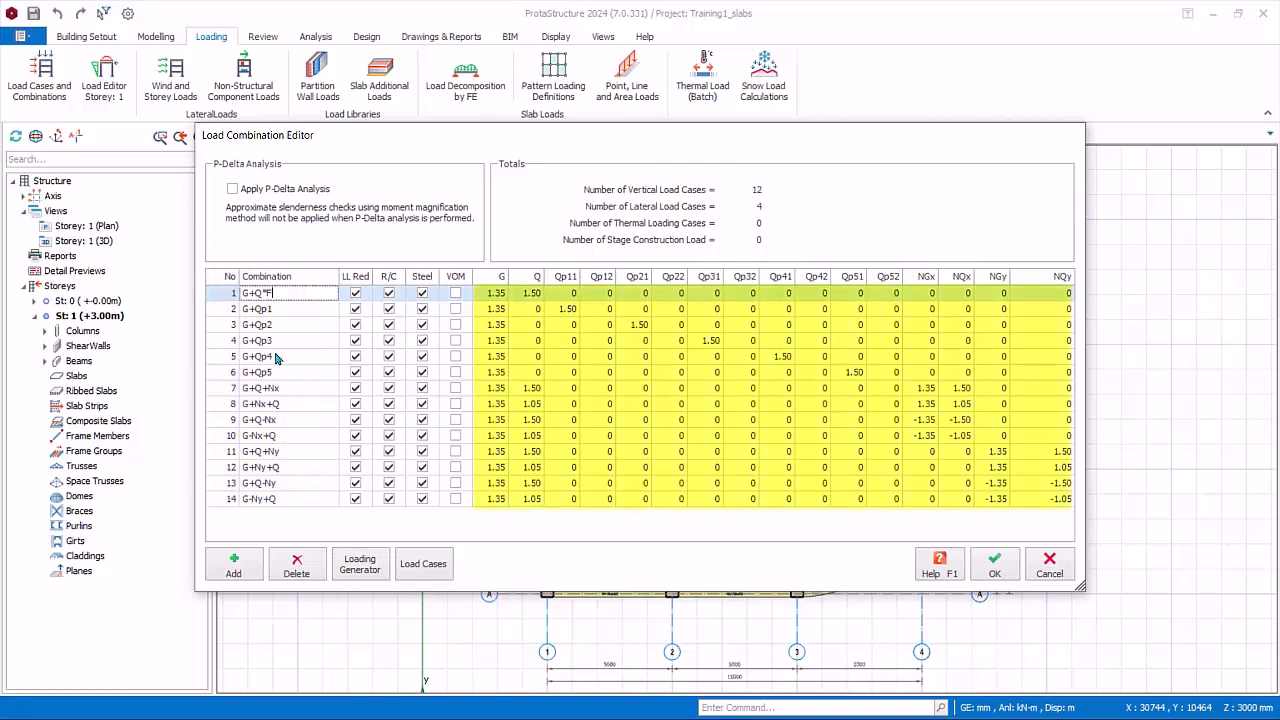
left_click(488, 294)
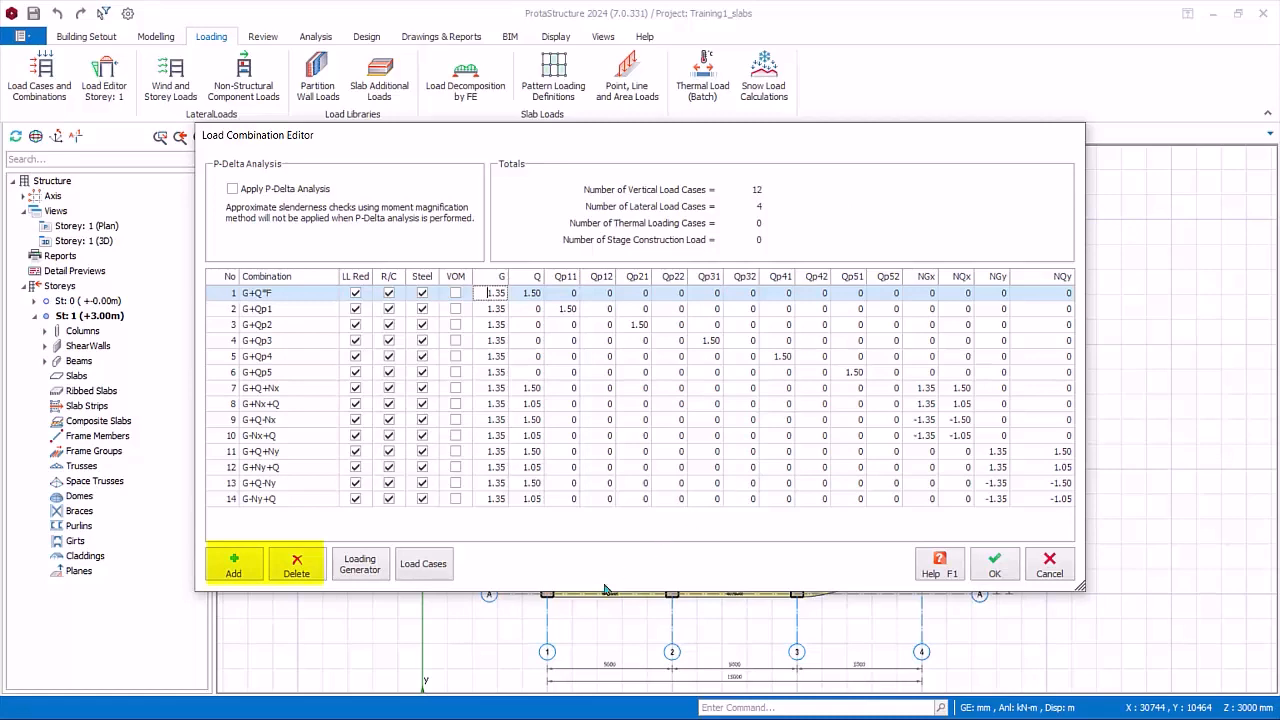
Examine the load case list and the load pattern and pattern direction options of case Qp11 without changing them
left_click(424, 566)
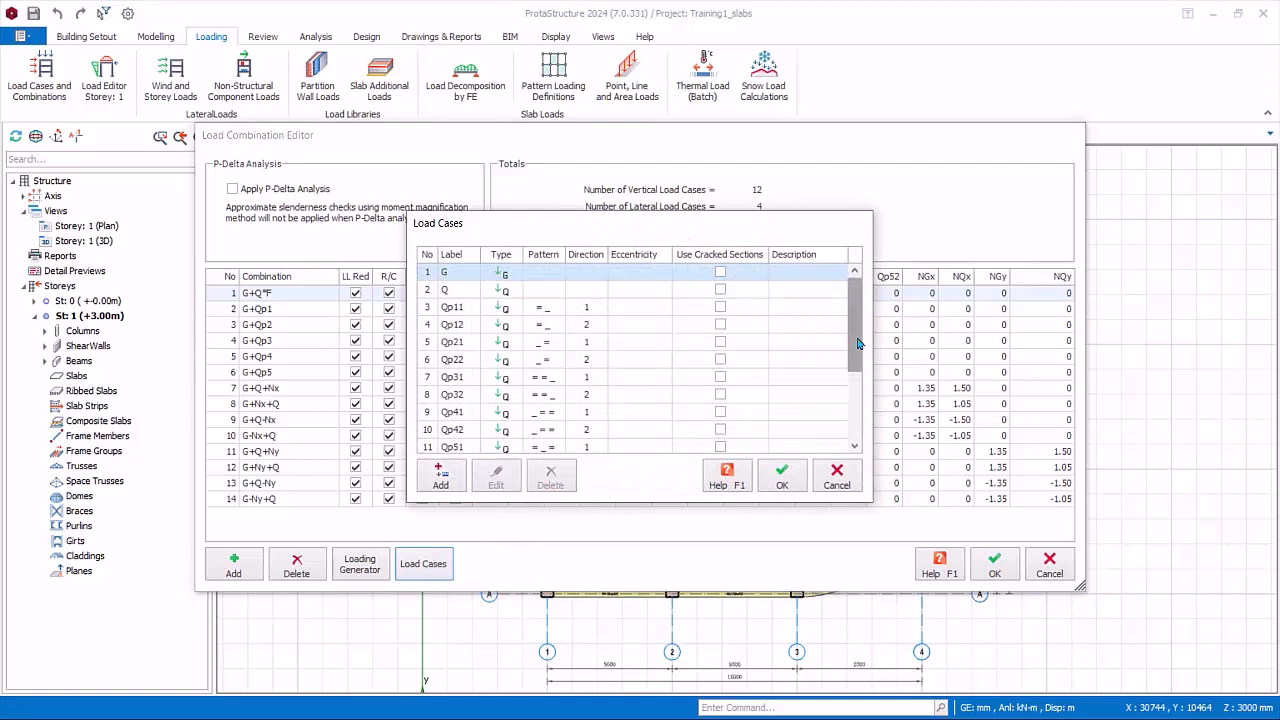
left_click_drag(855, 350, 846, 428)
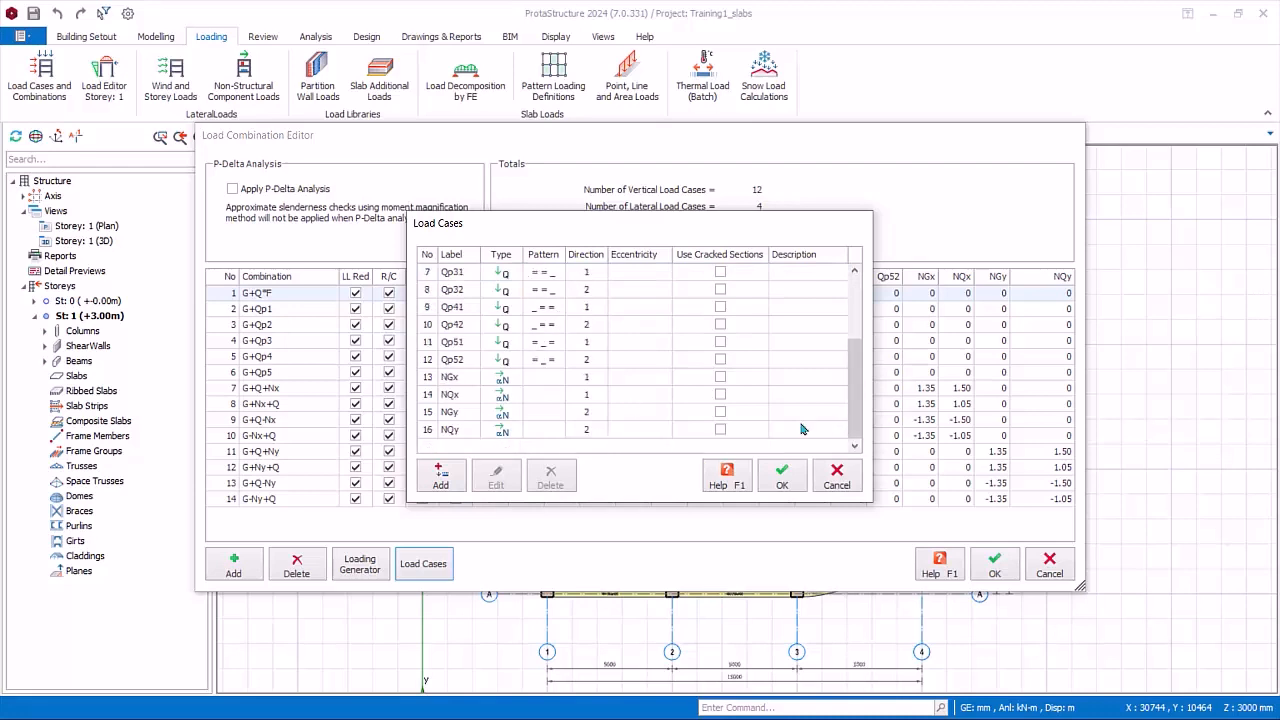
left_click(466, 438)
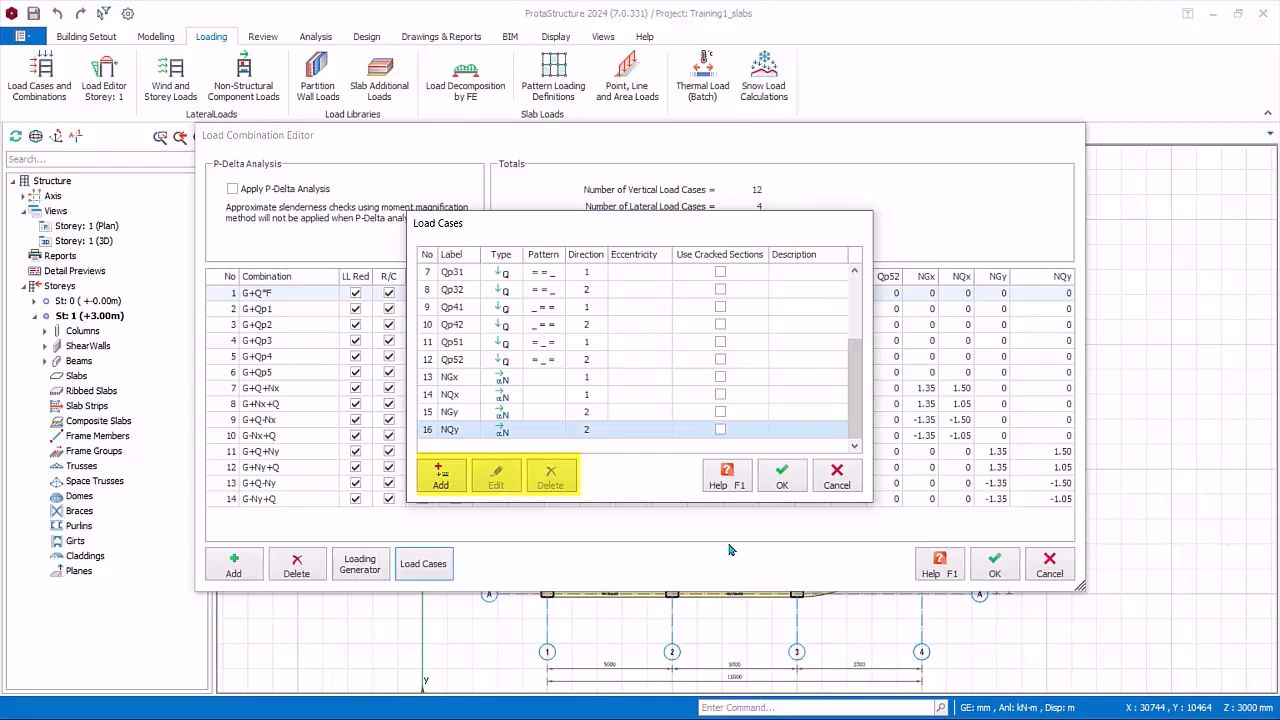
scroll(480, 380, "up", 2)
left_click(446, 276)
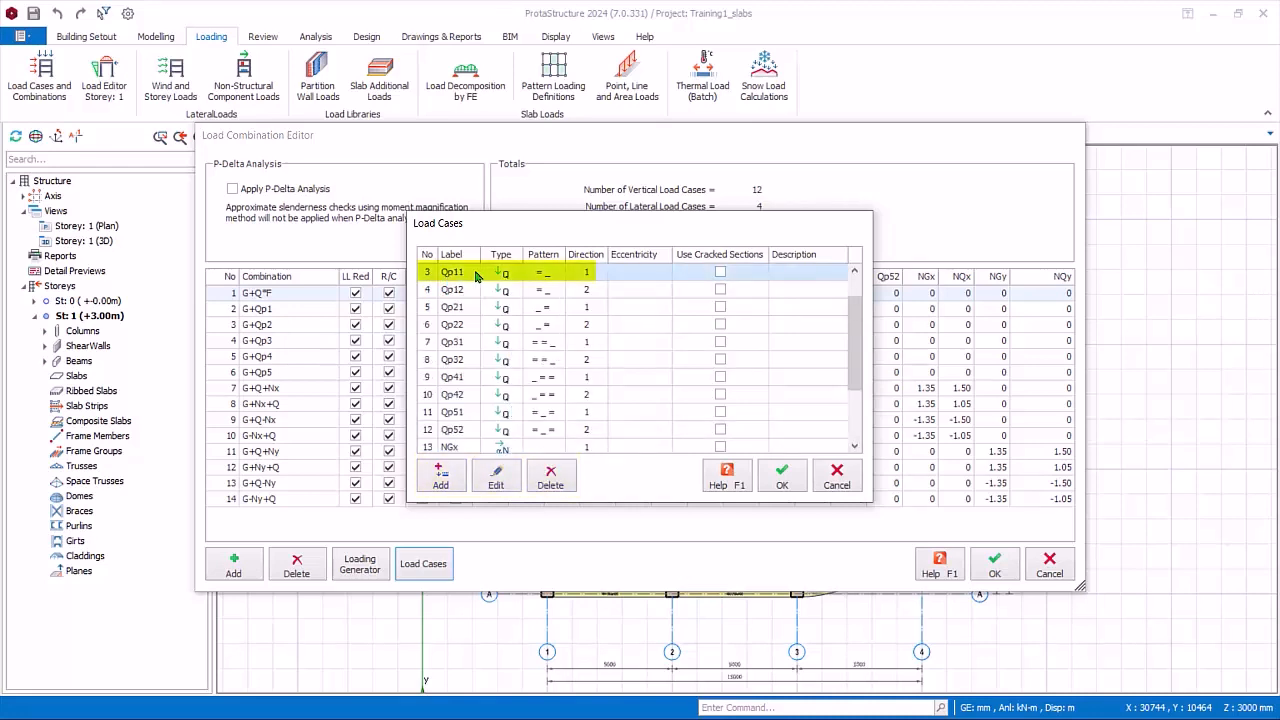
double_click(467, 276)
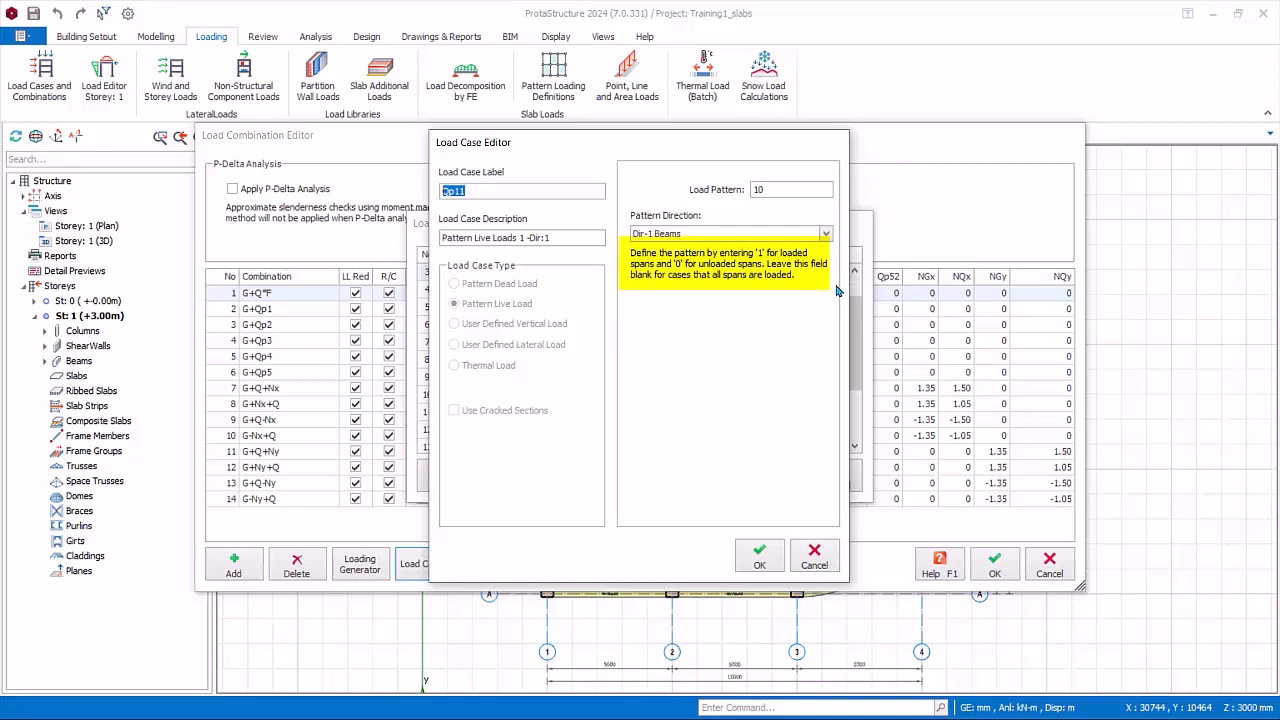
left_click(826, 234)
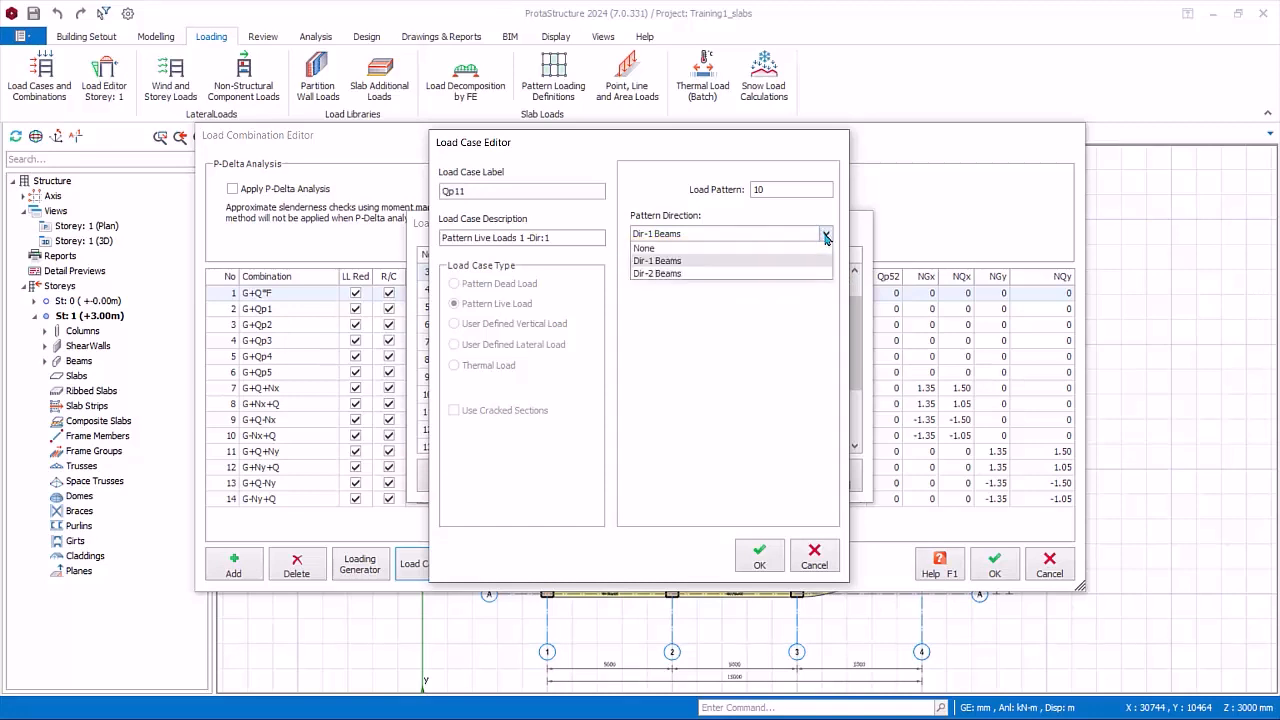
left_click(826, 234)
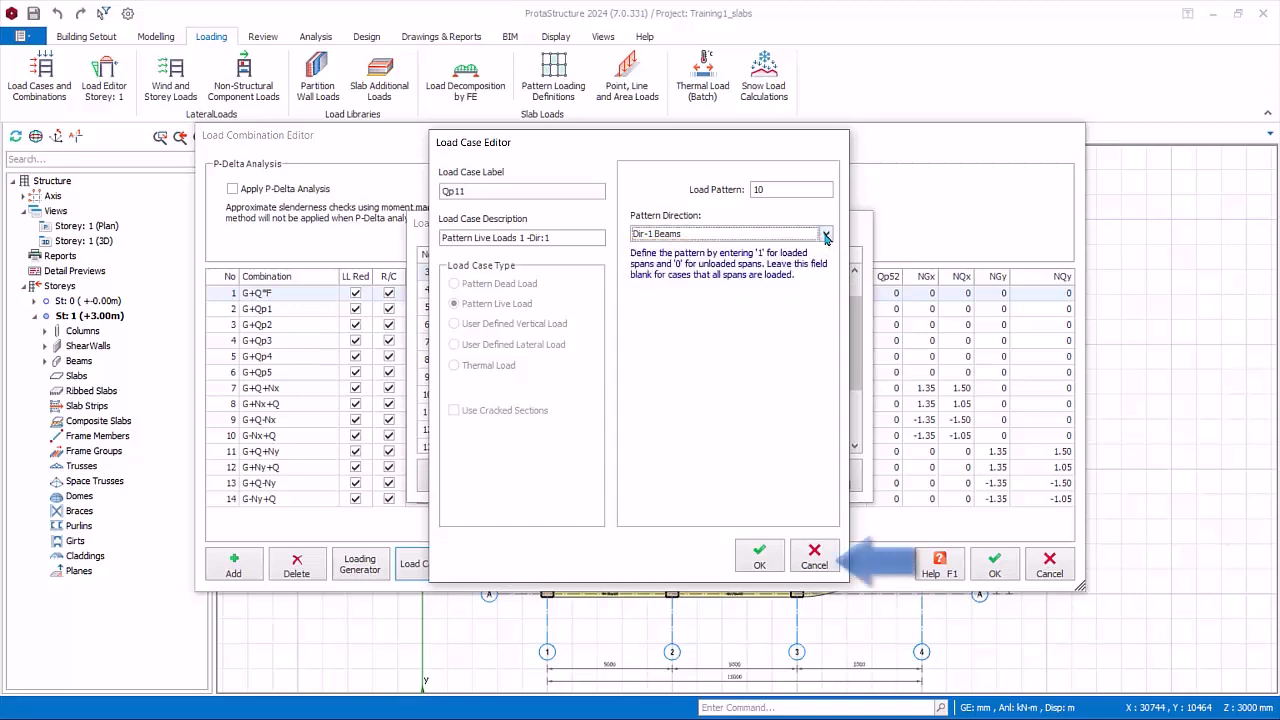
left_click(812, 557)
Leave the load case list without changes and accept the load combinations
left_click(845, 480)
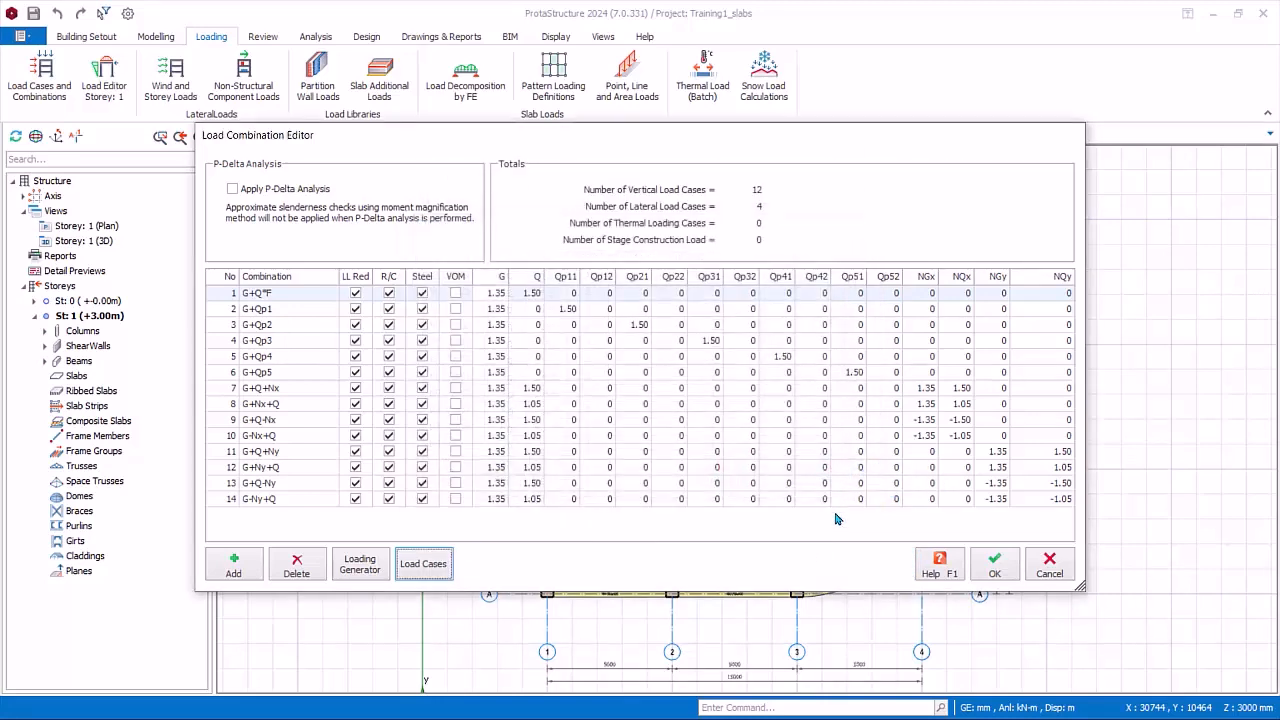
left_click(1000, 568)
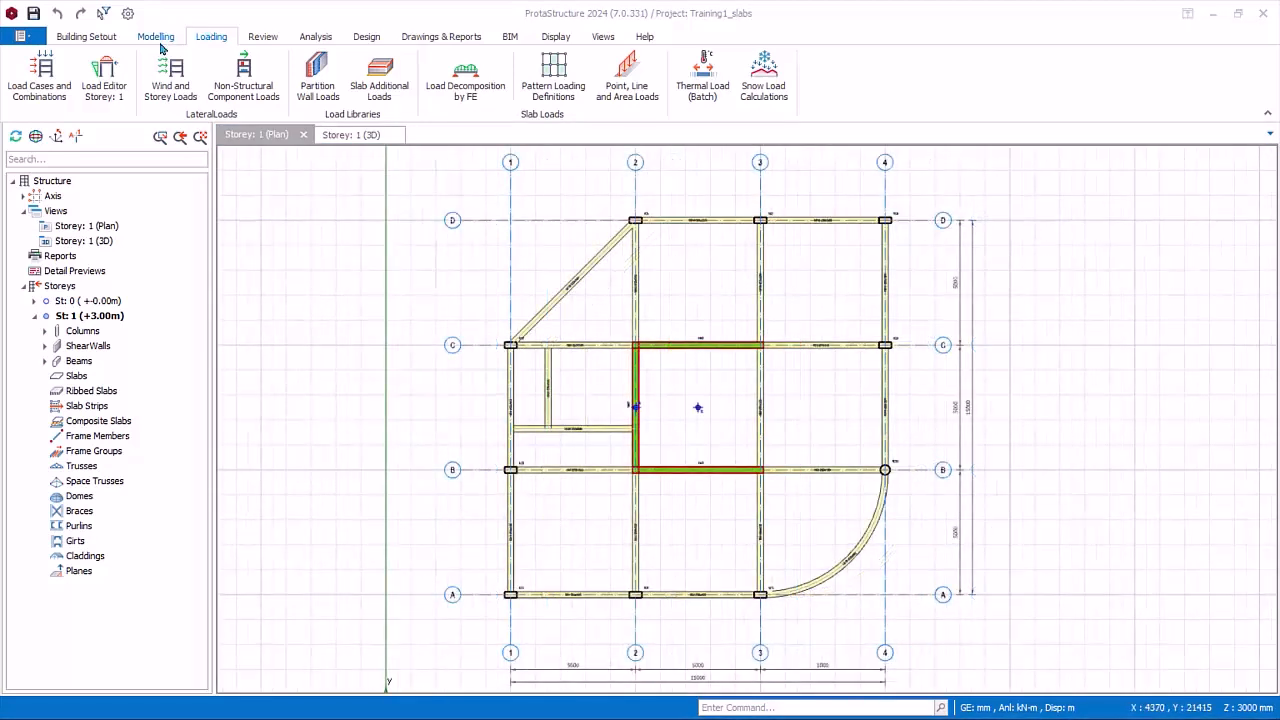
Start a new RC slab with a thickness of 200 mm and a concrete cover of 30 mm
left_click(156, 36)
left_click(425, 75)
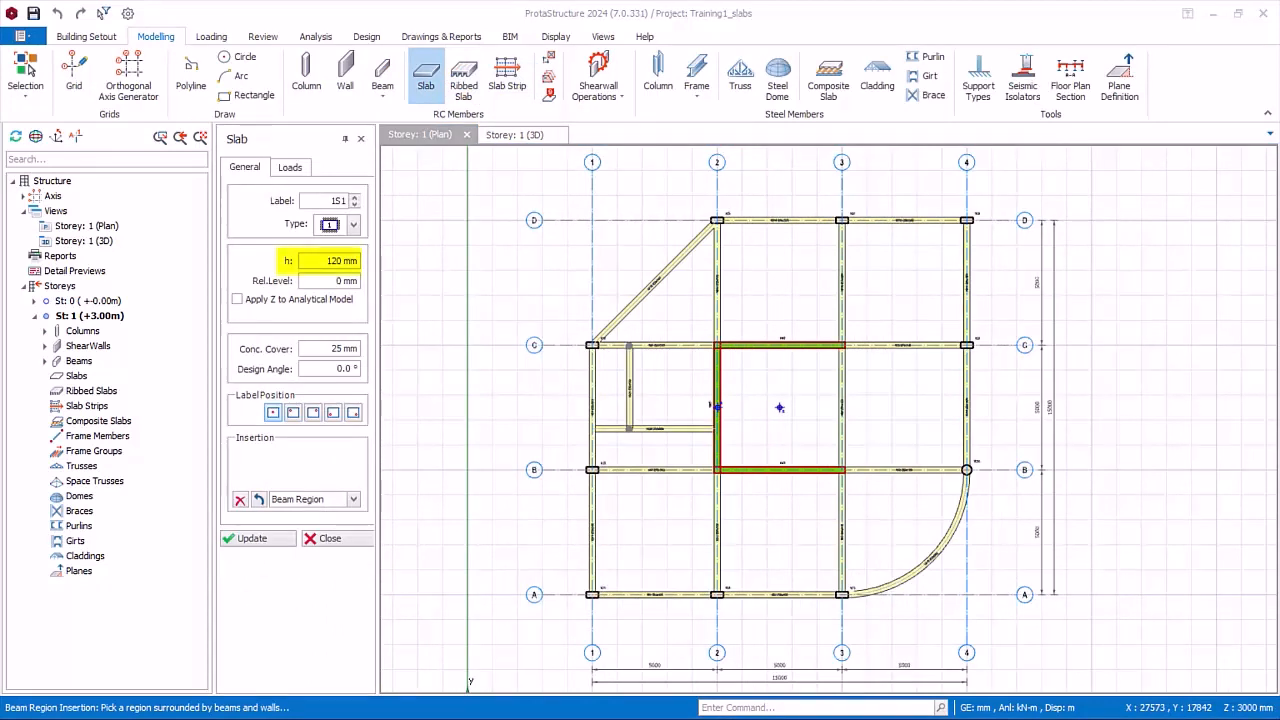
left_click_drag(326, 261, 383, 264)
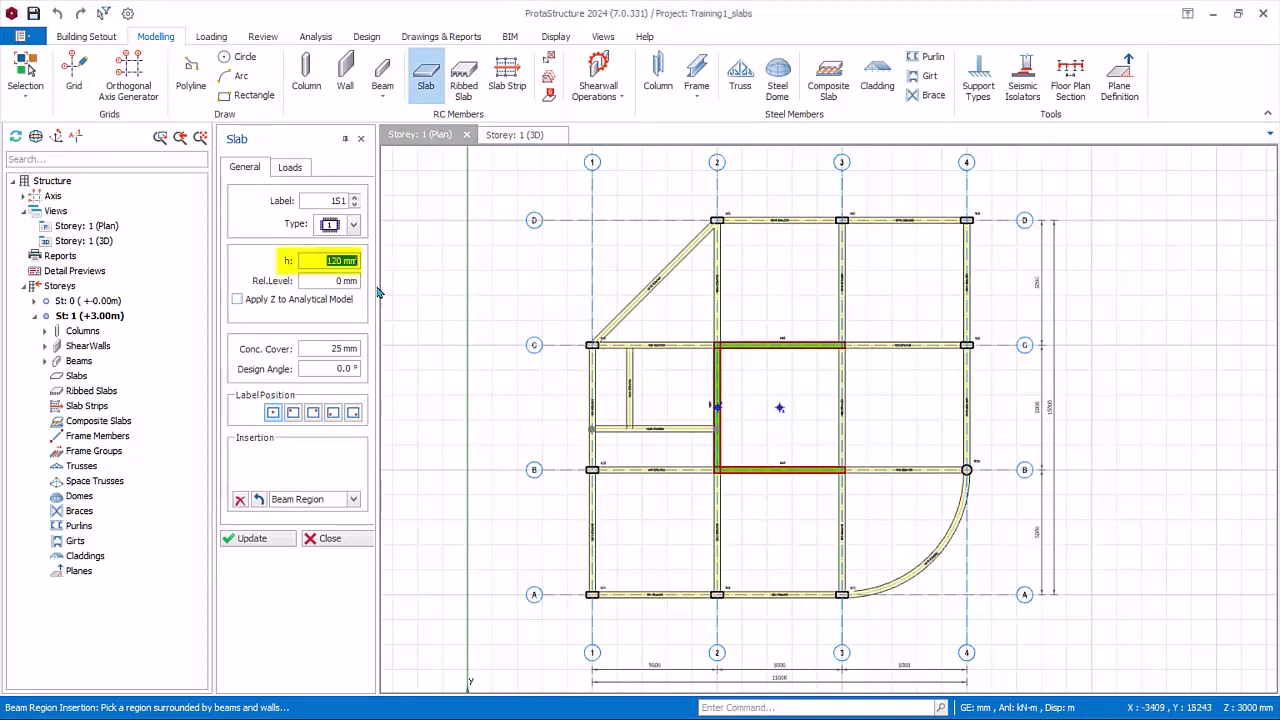
type("200")
key("Return")
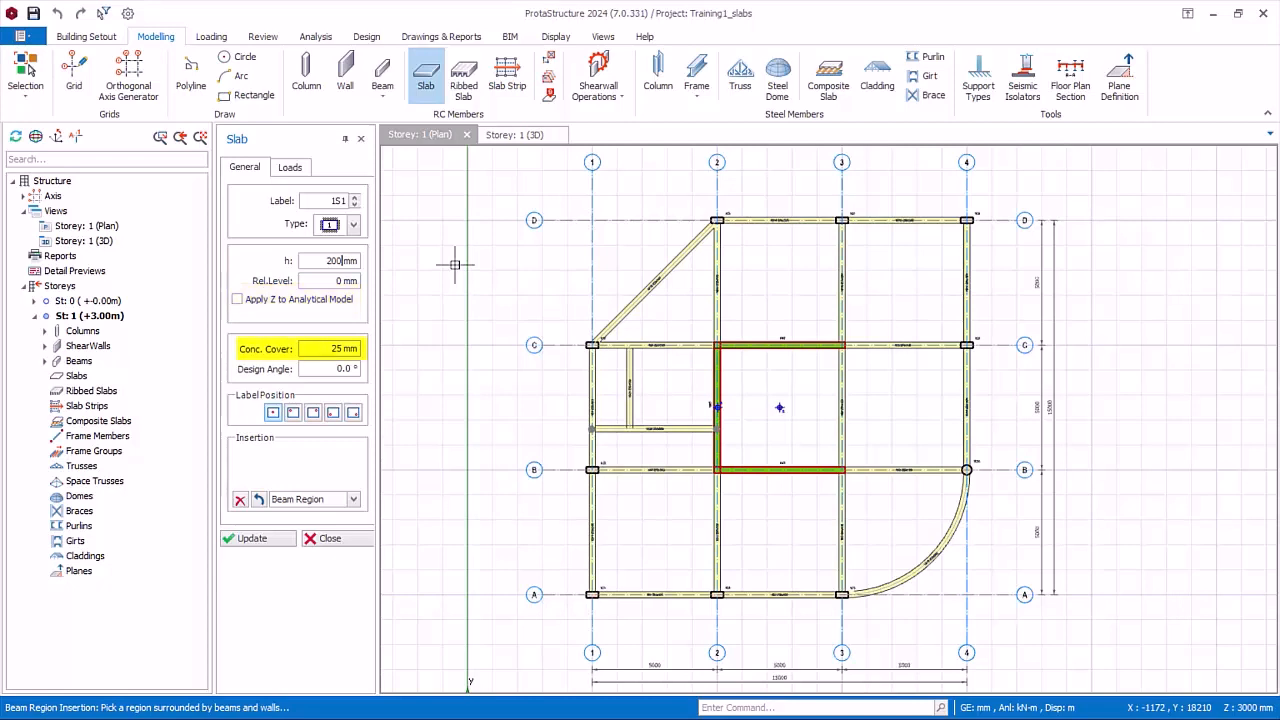
double_click(338, 348)
type("30")
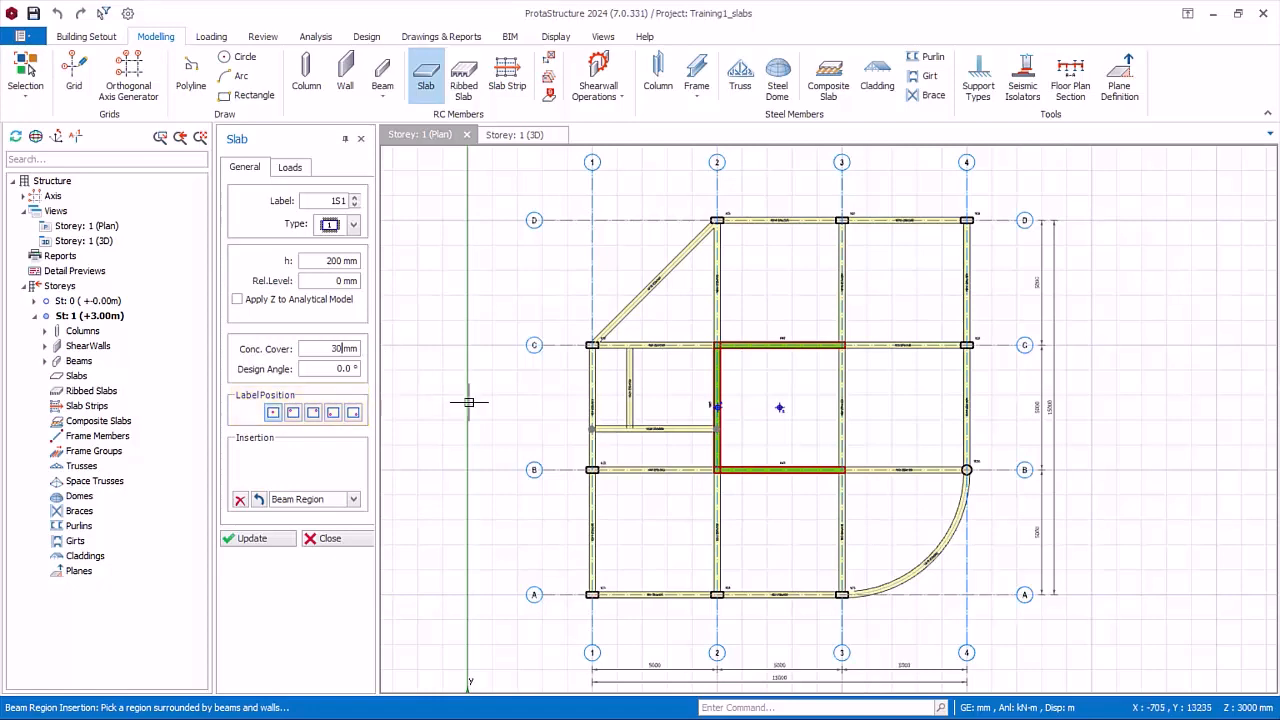
Set the new slab's dead load to 1.2 kN/m2 and its imposed load to 1.50 for general domestic use
left_click(354, 500)
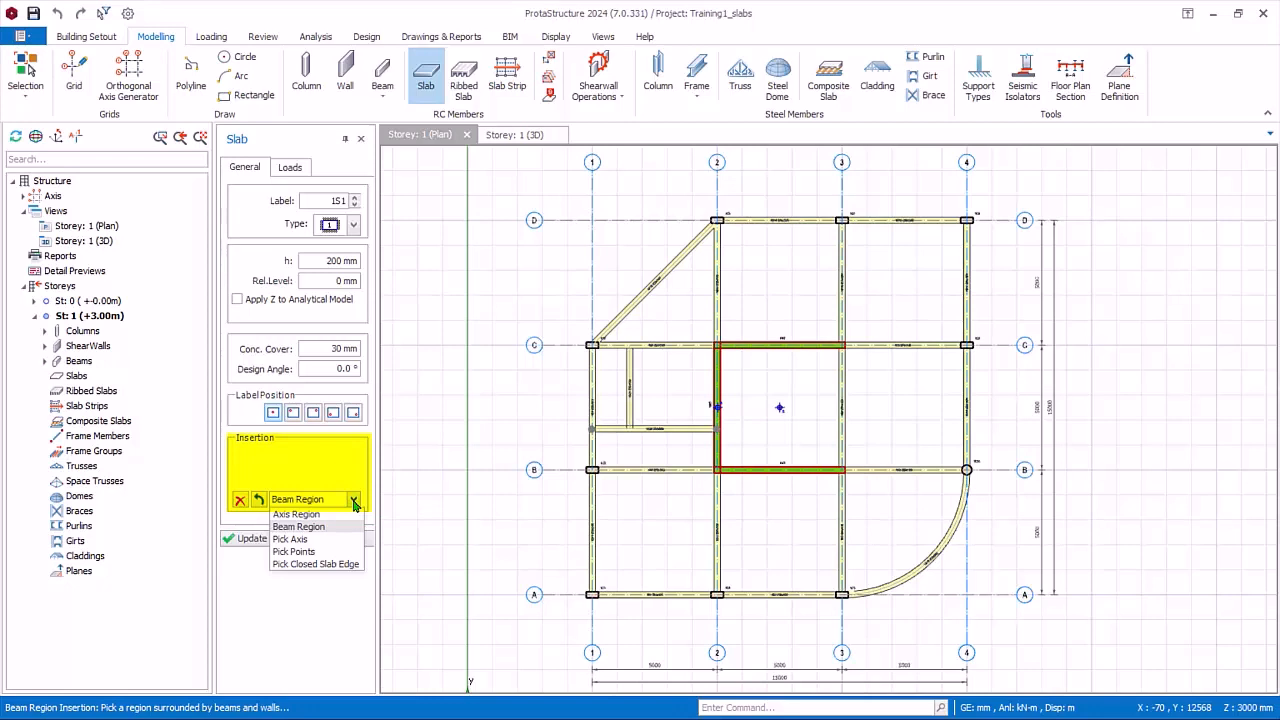
left_click(290, 167)
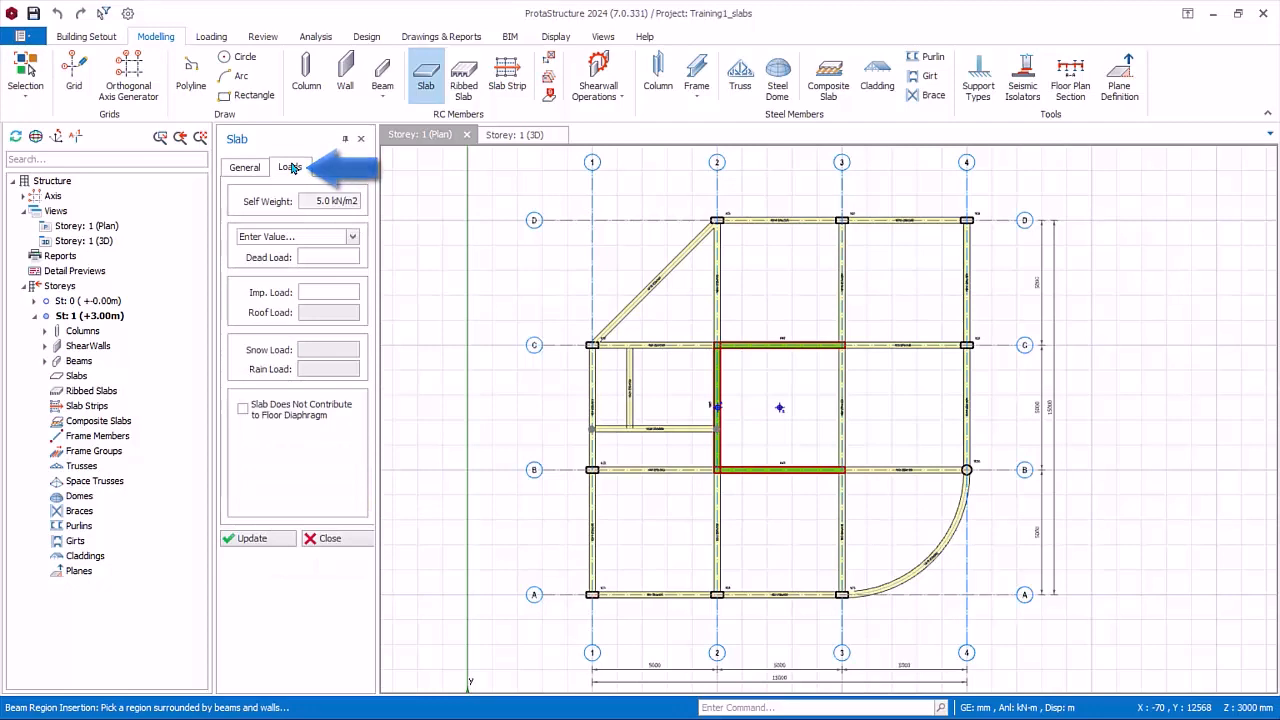
left_click(352, 238)
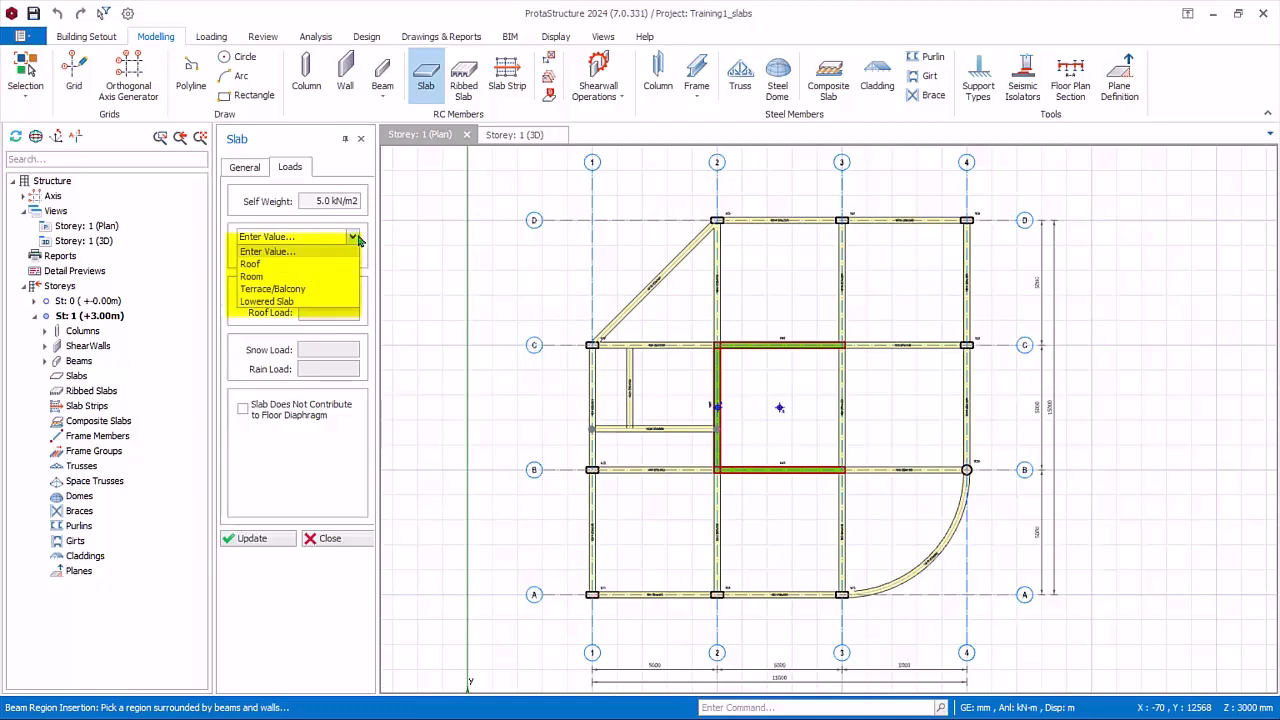
left_click(358, 240)
left_click(326, 257)
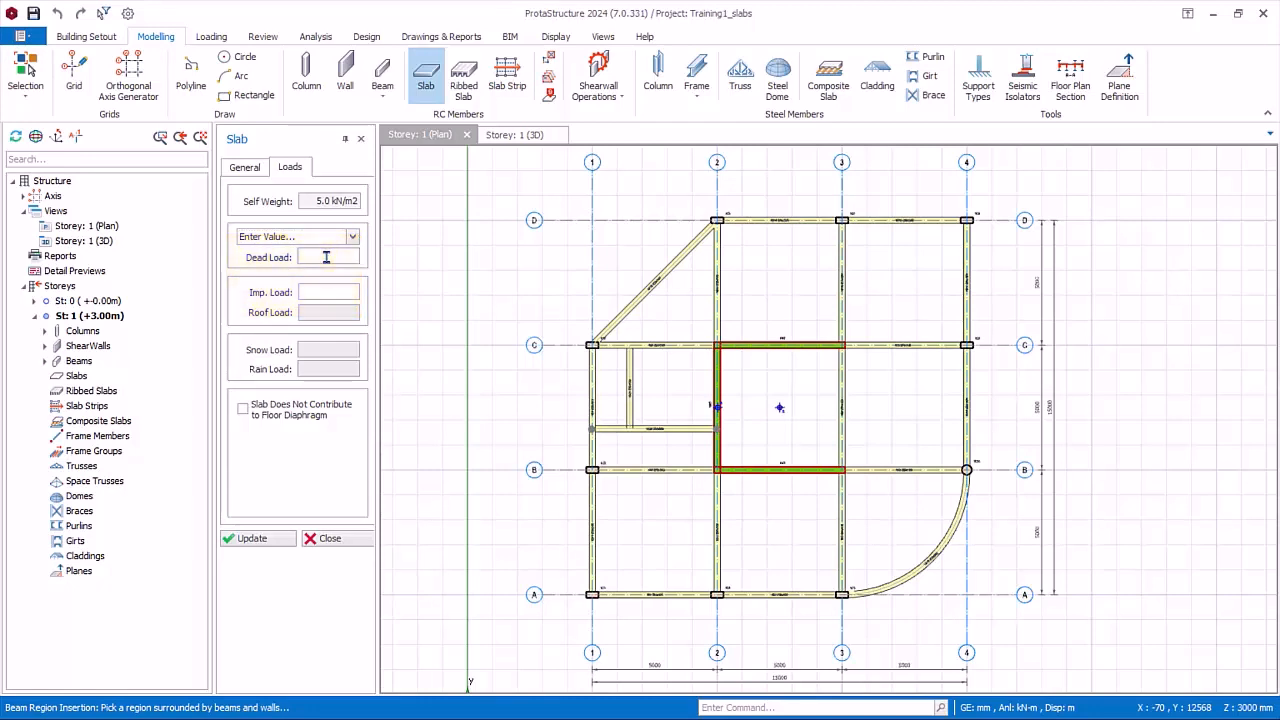
type("1.5")
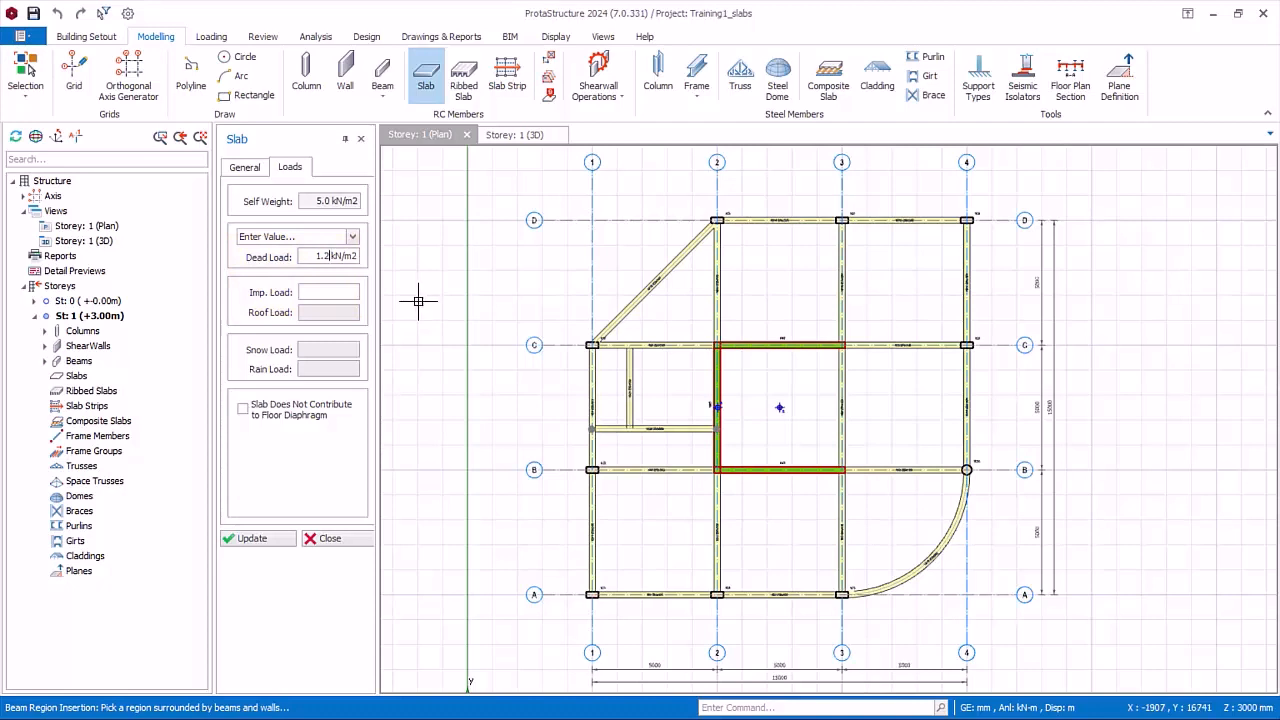
left_click(354, 294)
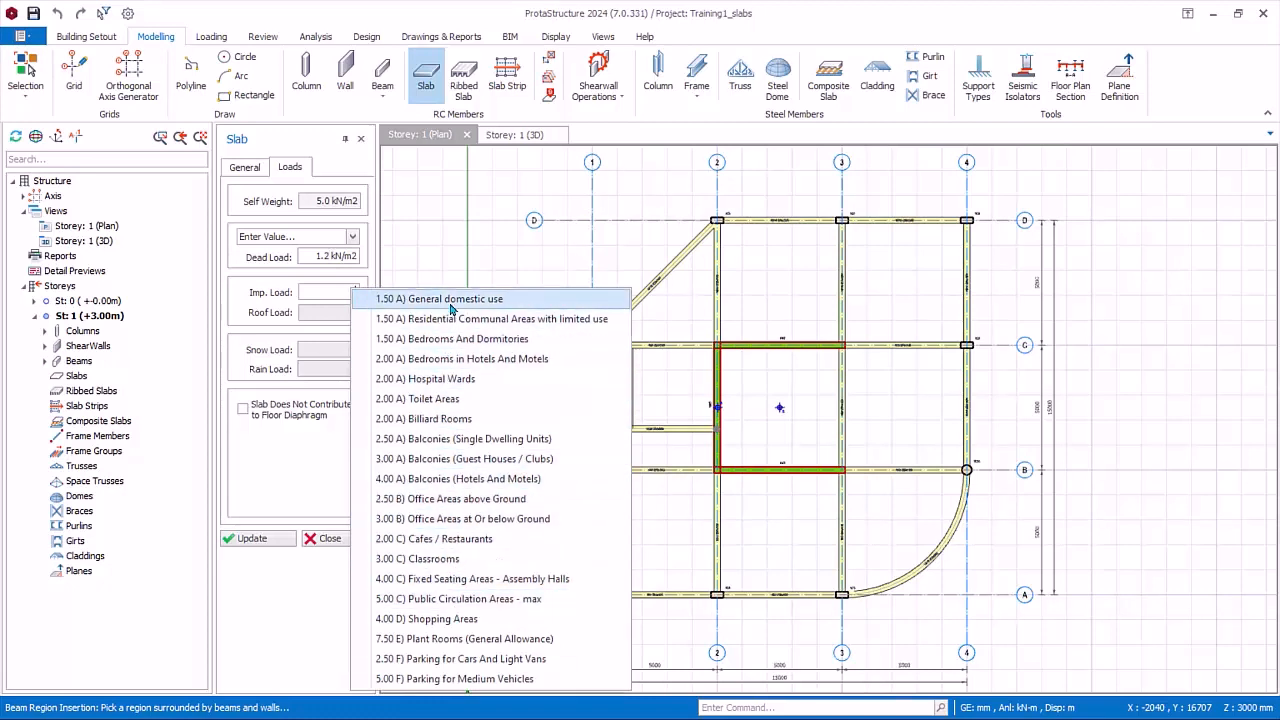
left_click(401, 302)
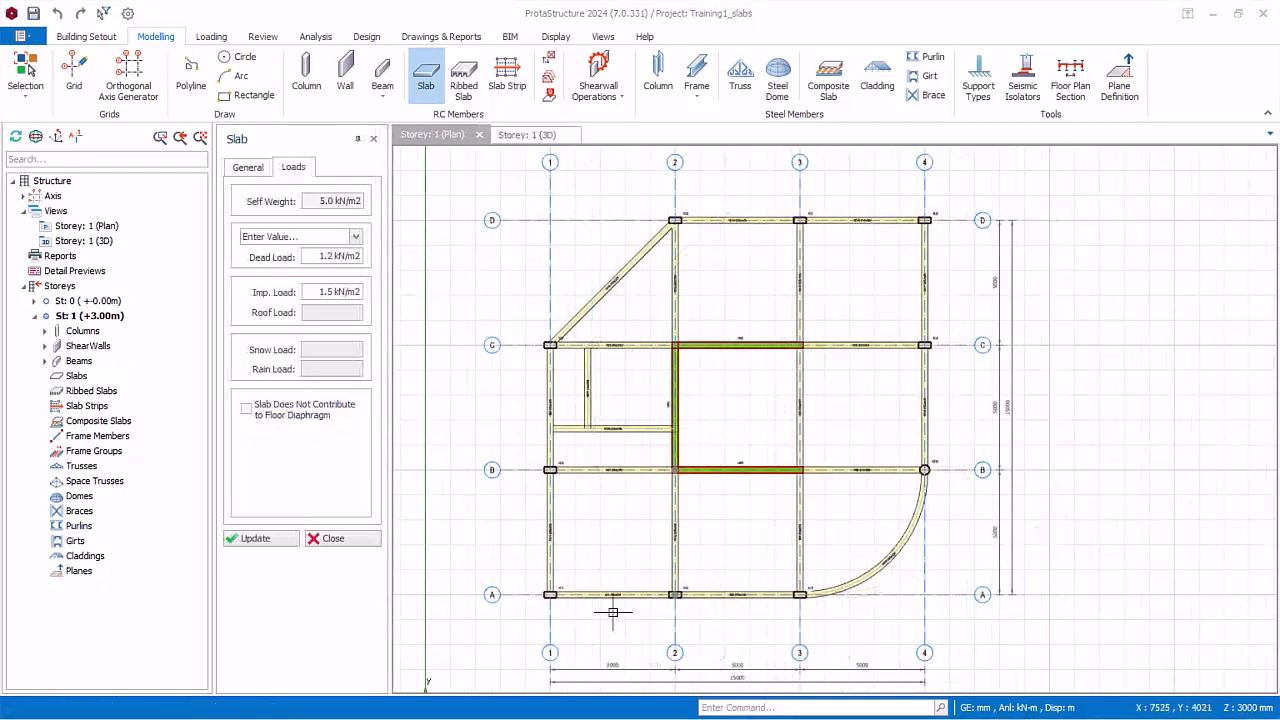
Insert slabs by beam region in the three bays between axes A and B, including the curved corner bay
left_click(622, 531)
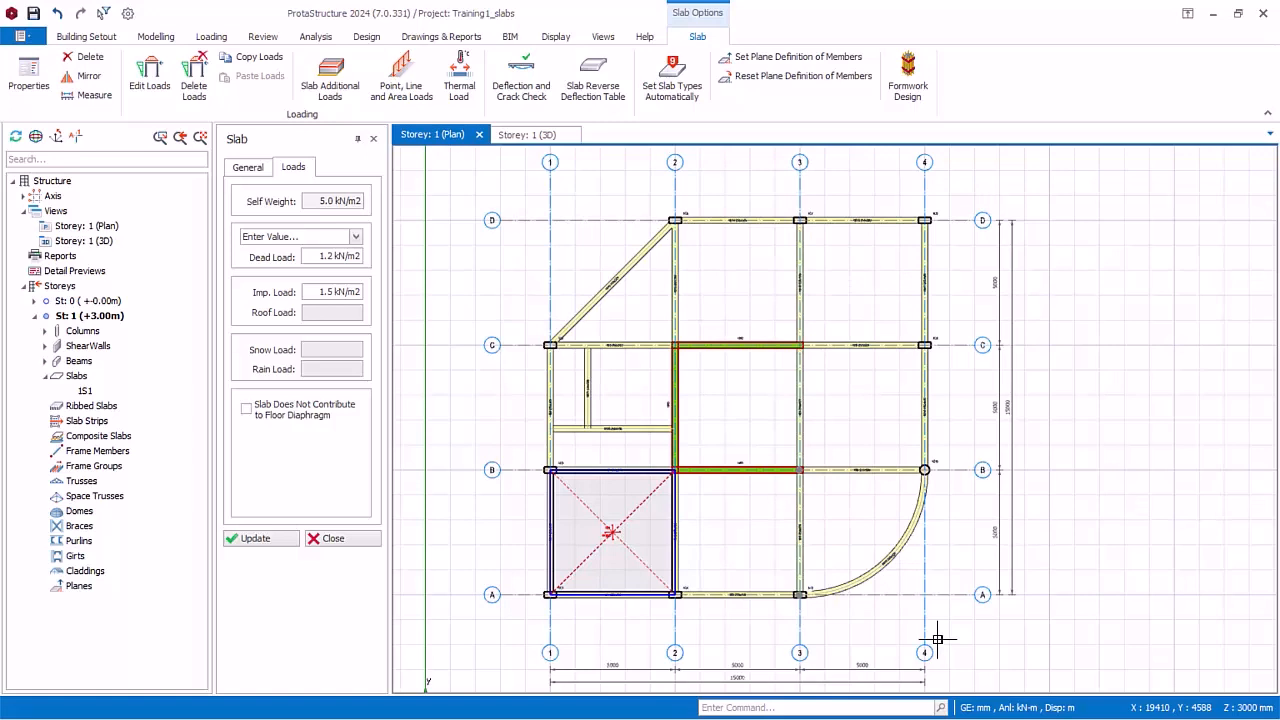
left_click(732, 542)
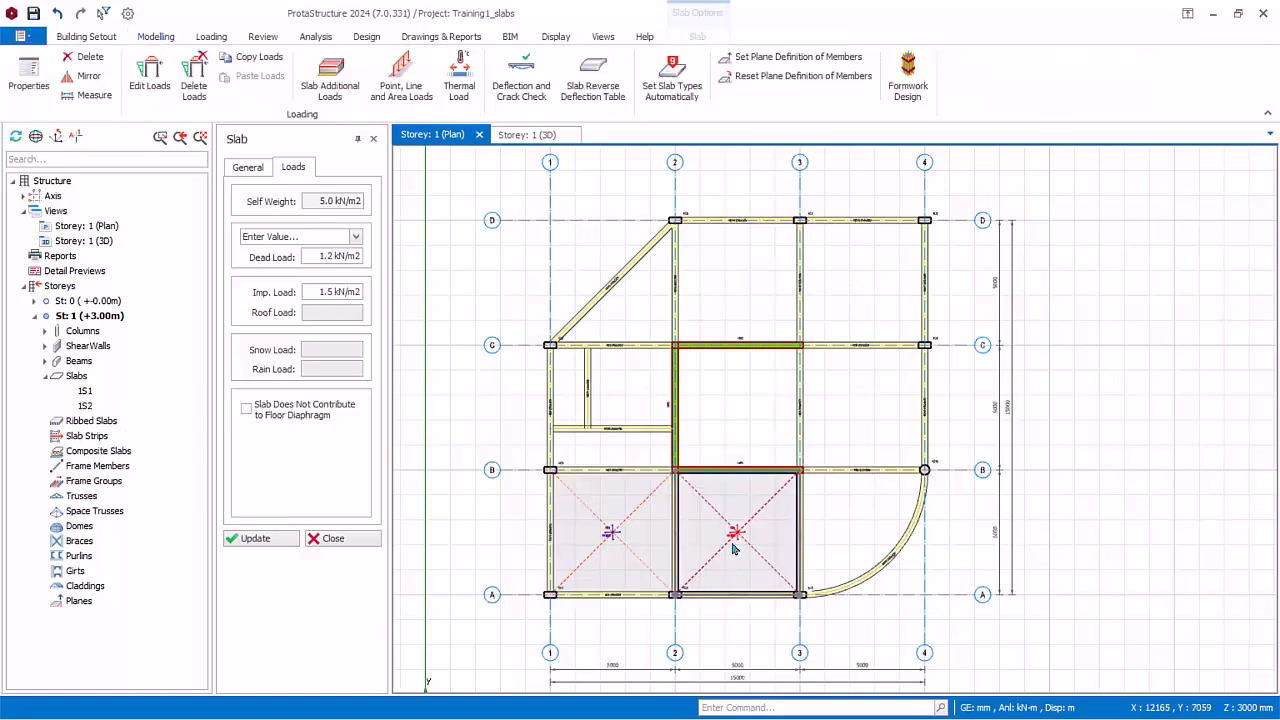
left_click(888, 525)
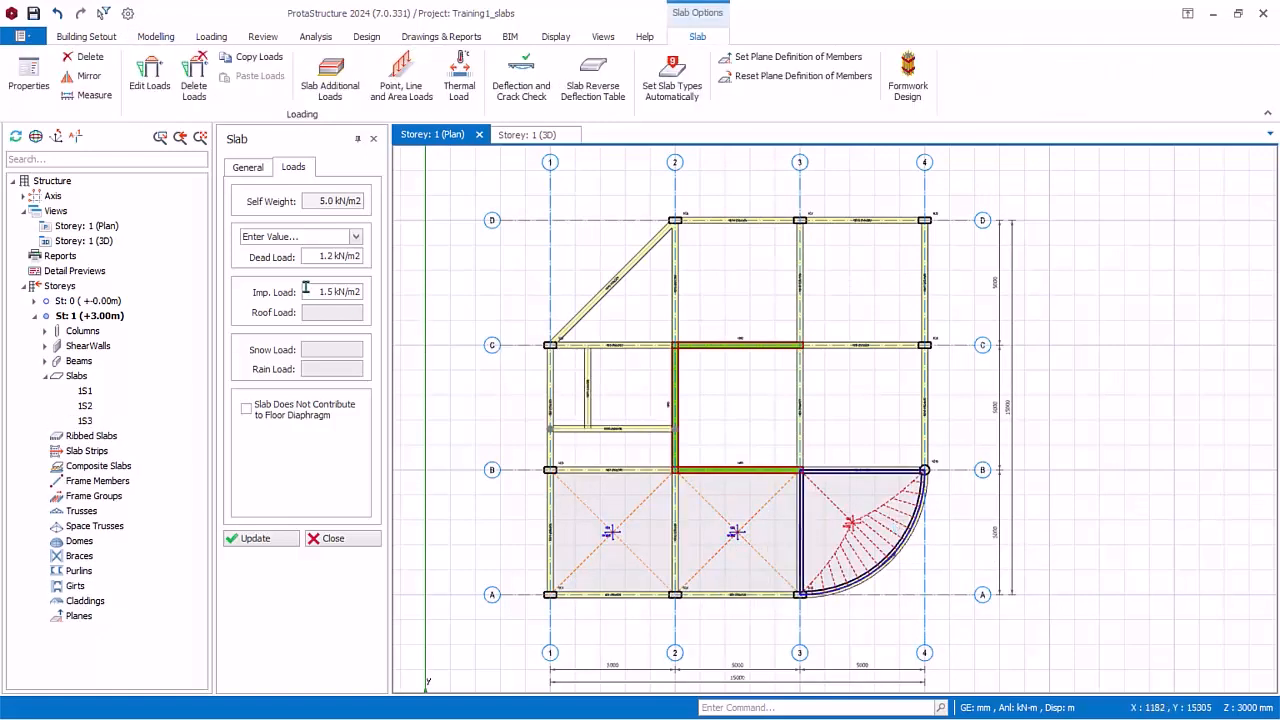
Insert slabs with a 2.0 kN/m2 imposed load in the three regions between axes 1-2 and the bay between axes 3-4, all between B and C
left_click_drag(306, 287, 445, 286)
type("2")
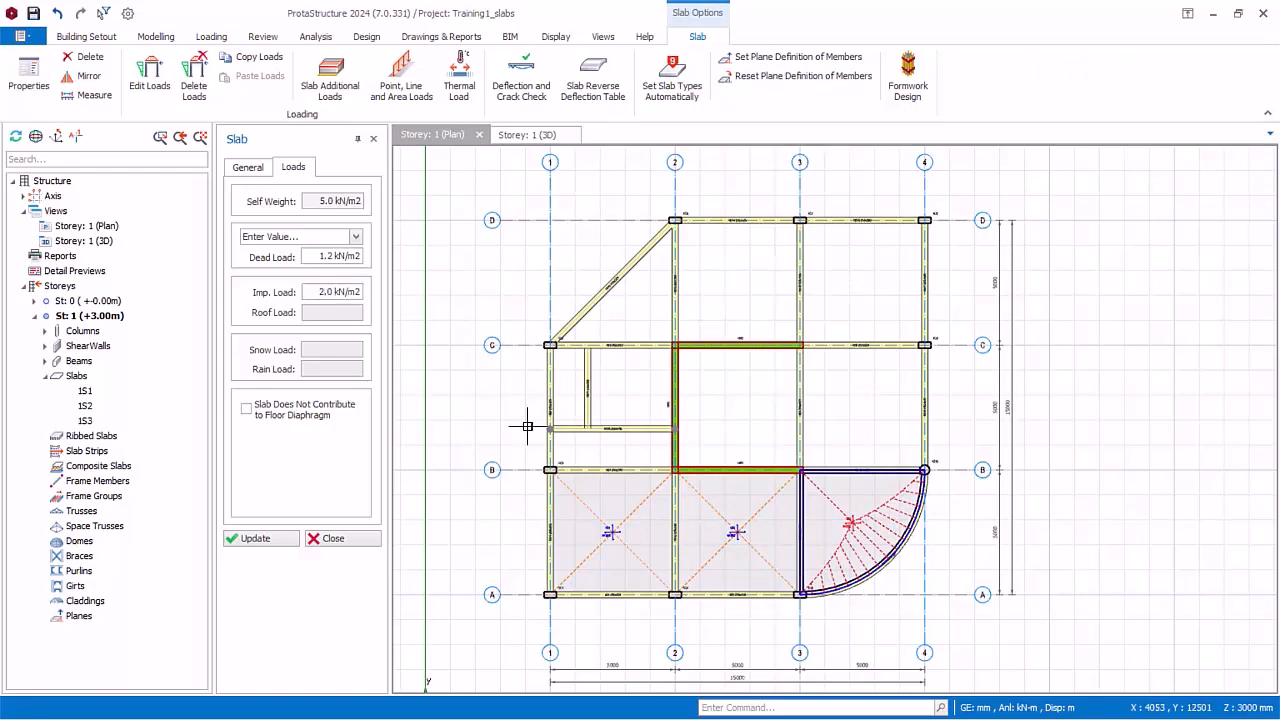
left_click(632, 451)
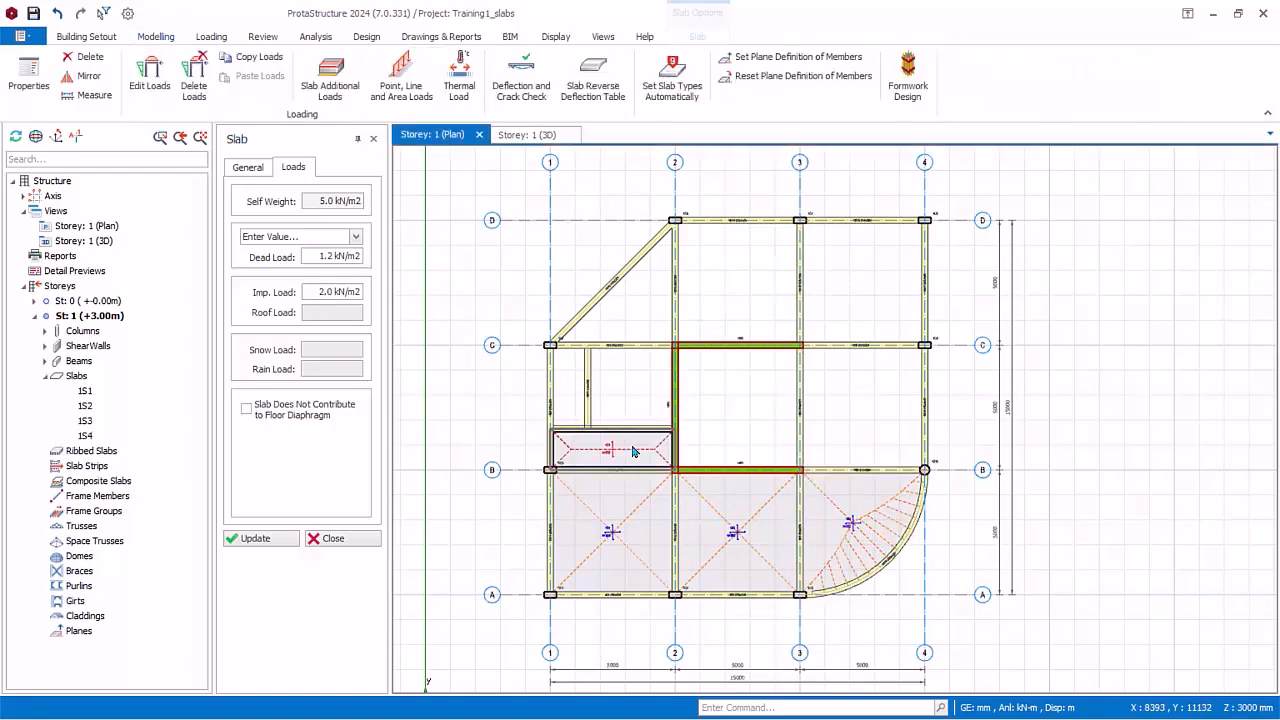
left_click(571, 380)
left_click(625, 385)
left_click(860, 400)
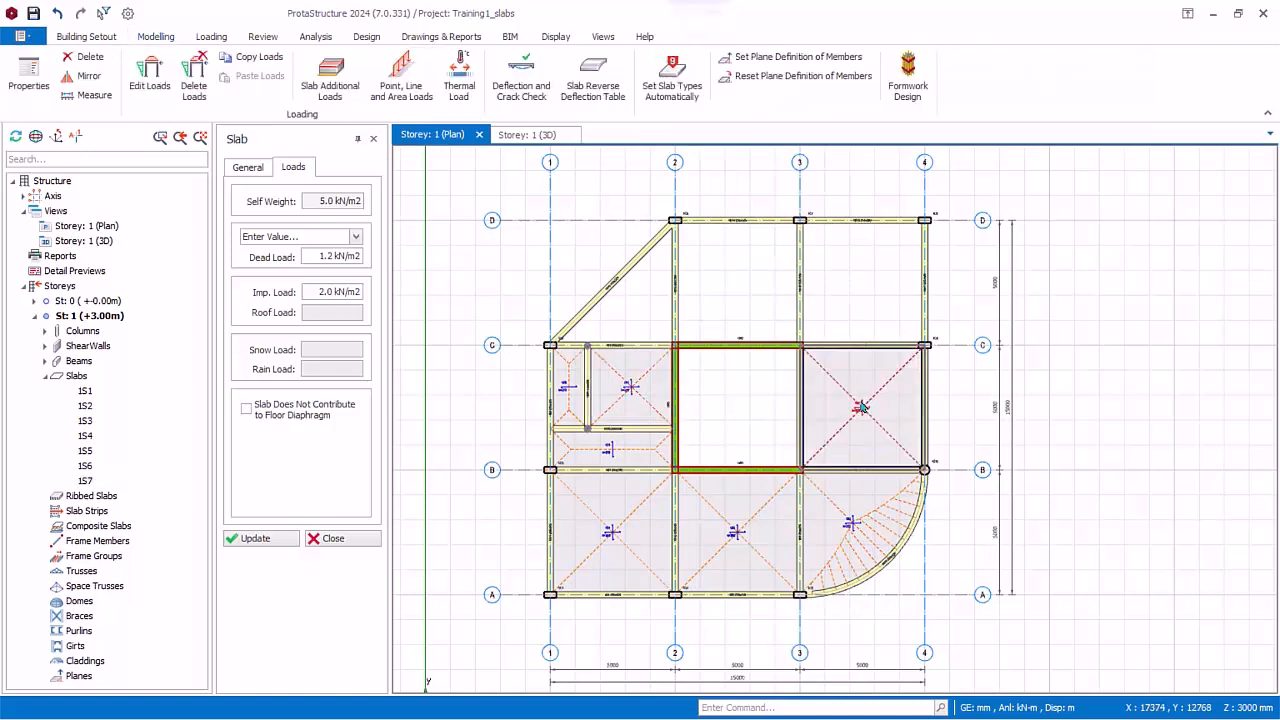
Insert slabs with a 2.5 kN/m2 imposed load in the triangular bay and two square bays between axes C and D, and end slab insertion
left_click(313, 292)
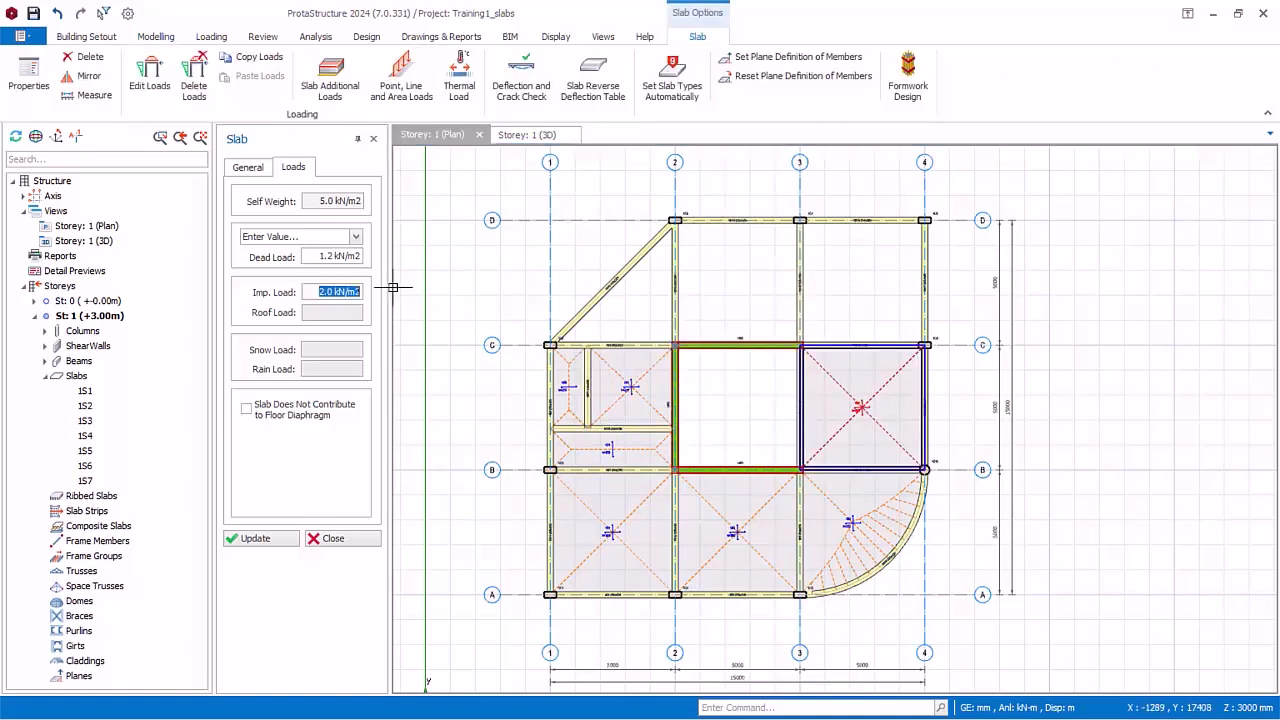
type("5")
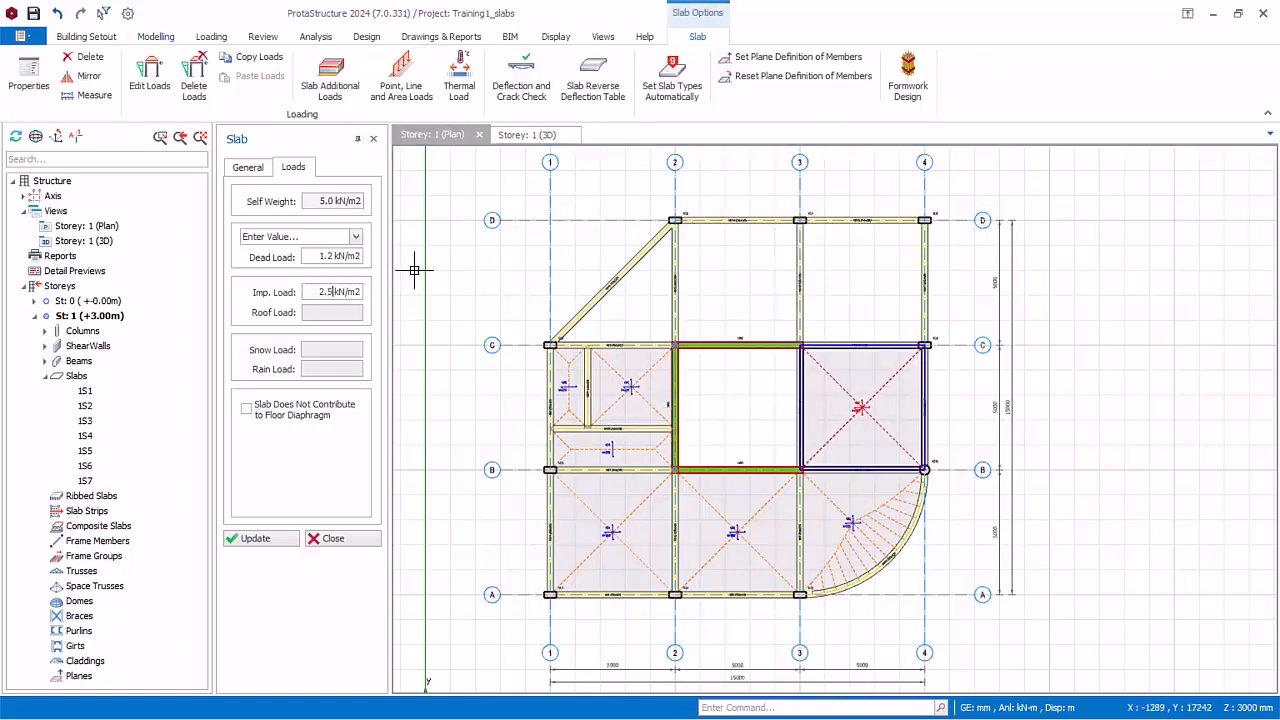
left_click(650, 297)
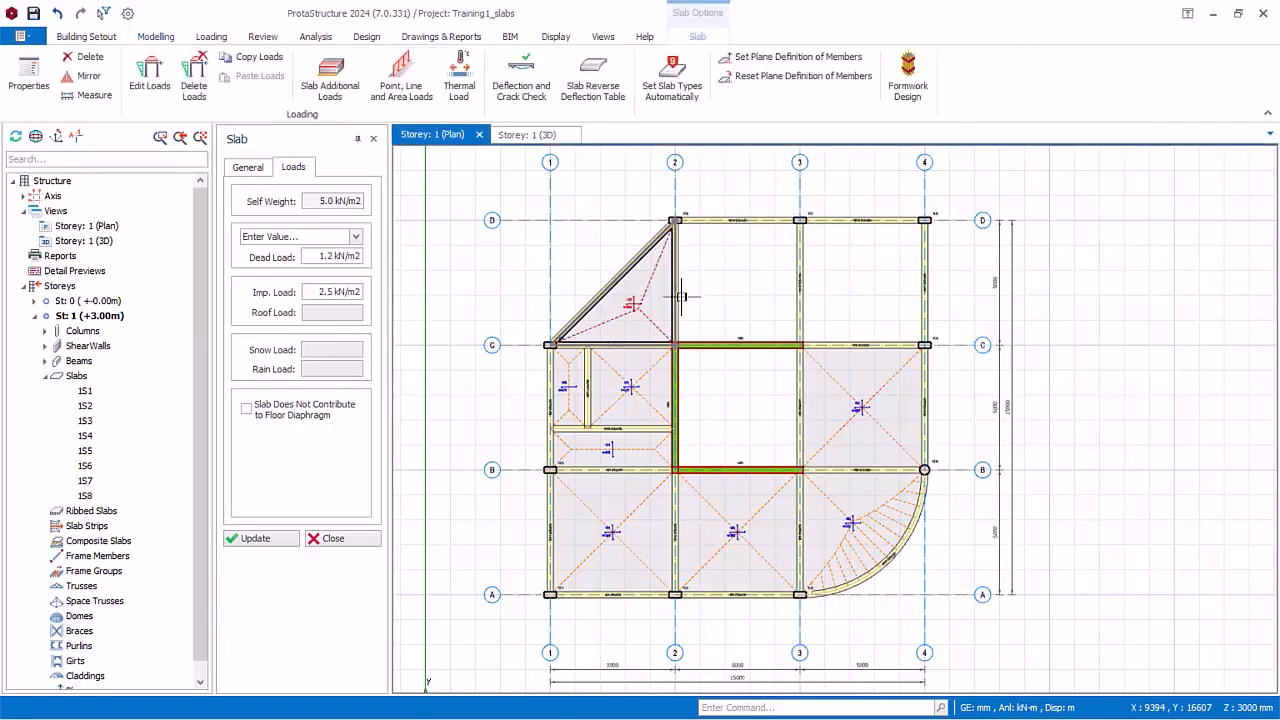
left_click(740, 290)
left_click(898, 284)
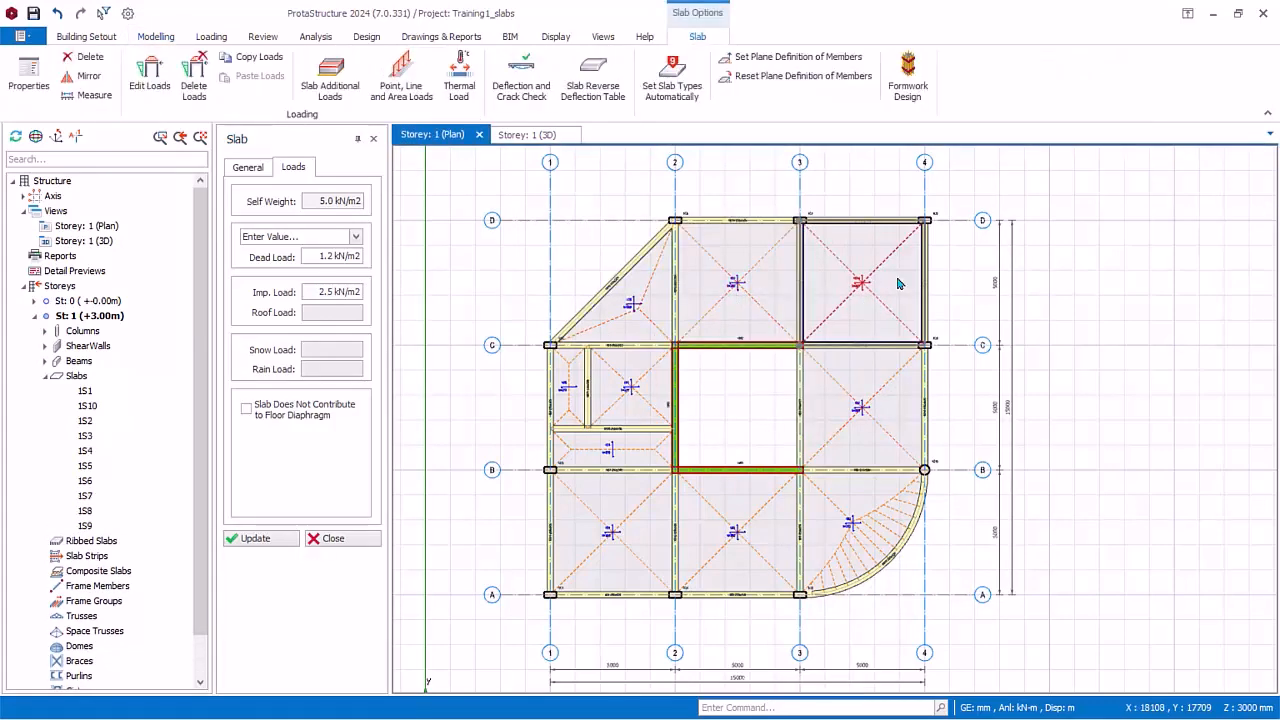
left_click(322, 539)
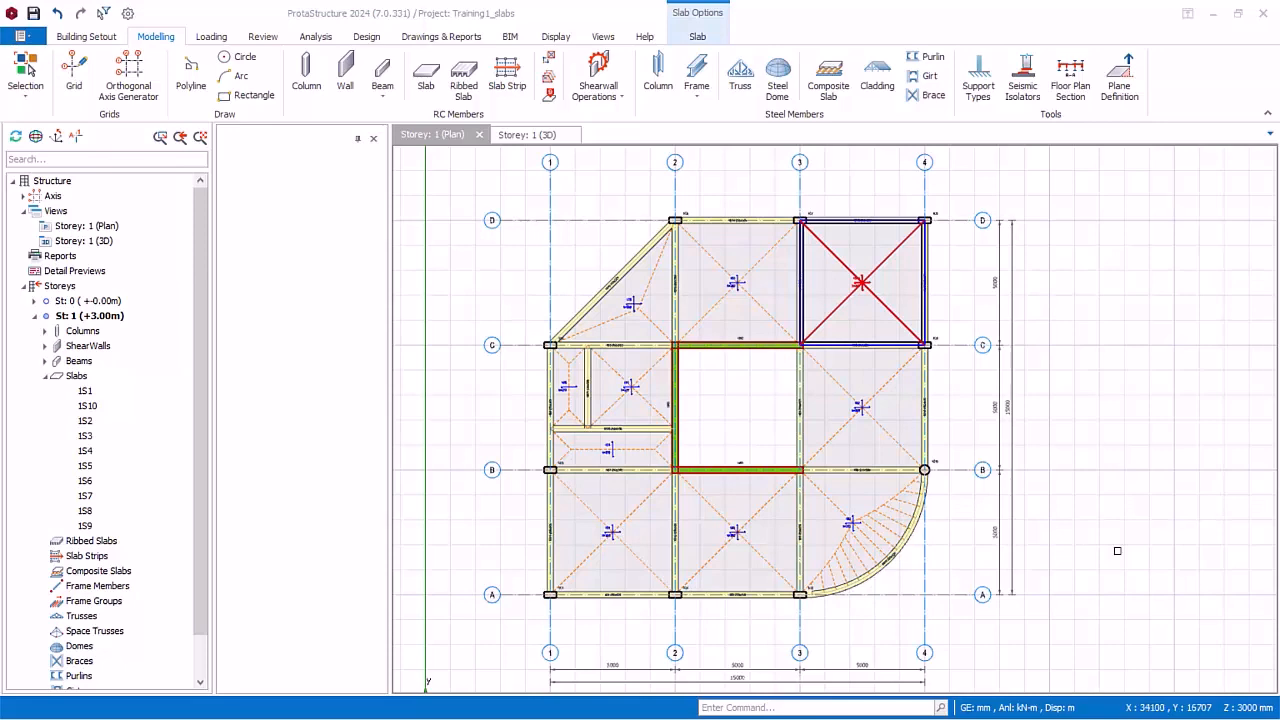
Start a new slab of the cantilever type with a cantilever length of 1000 mm
scroll(818, 278, "up", 5)
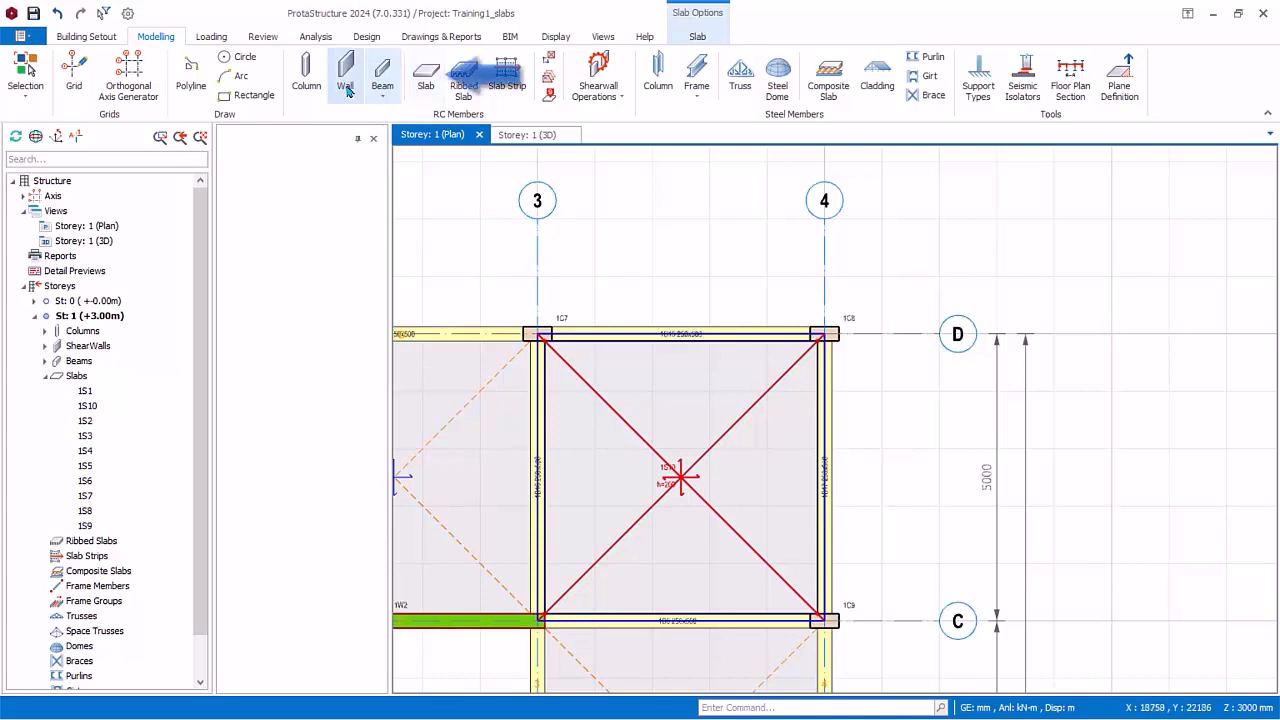
left_click(419, 96)
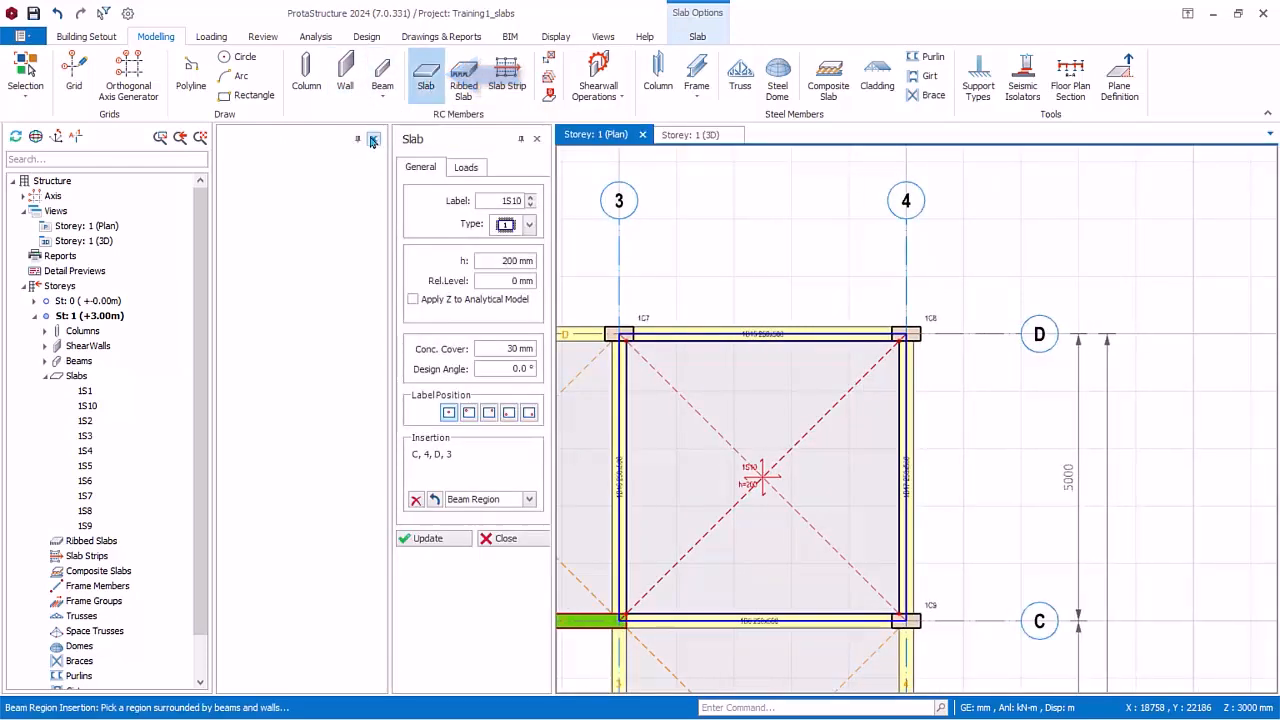
left_click(354, 225)
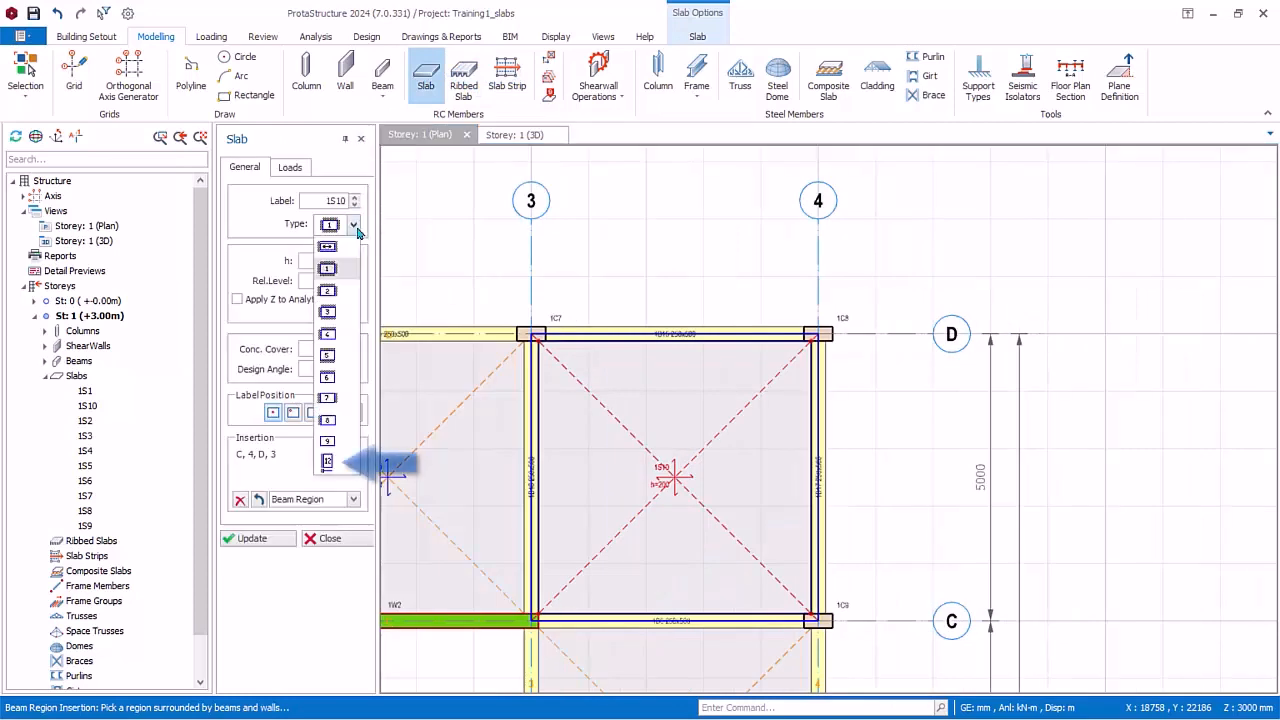
left_click(328, 461)
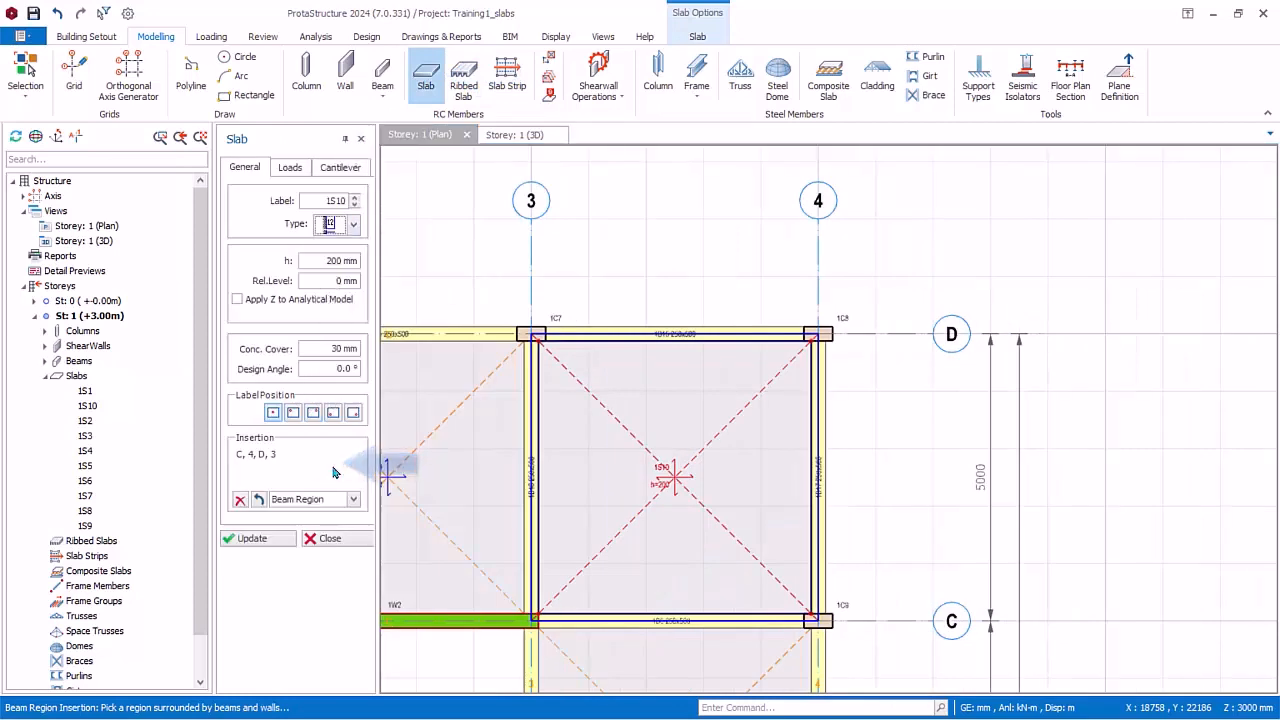
left_click(340, 167)
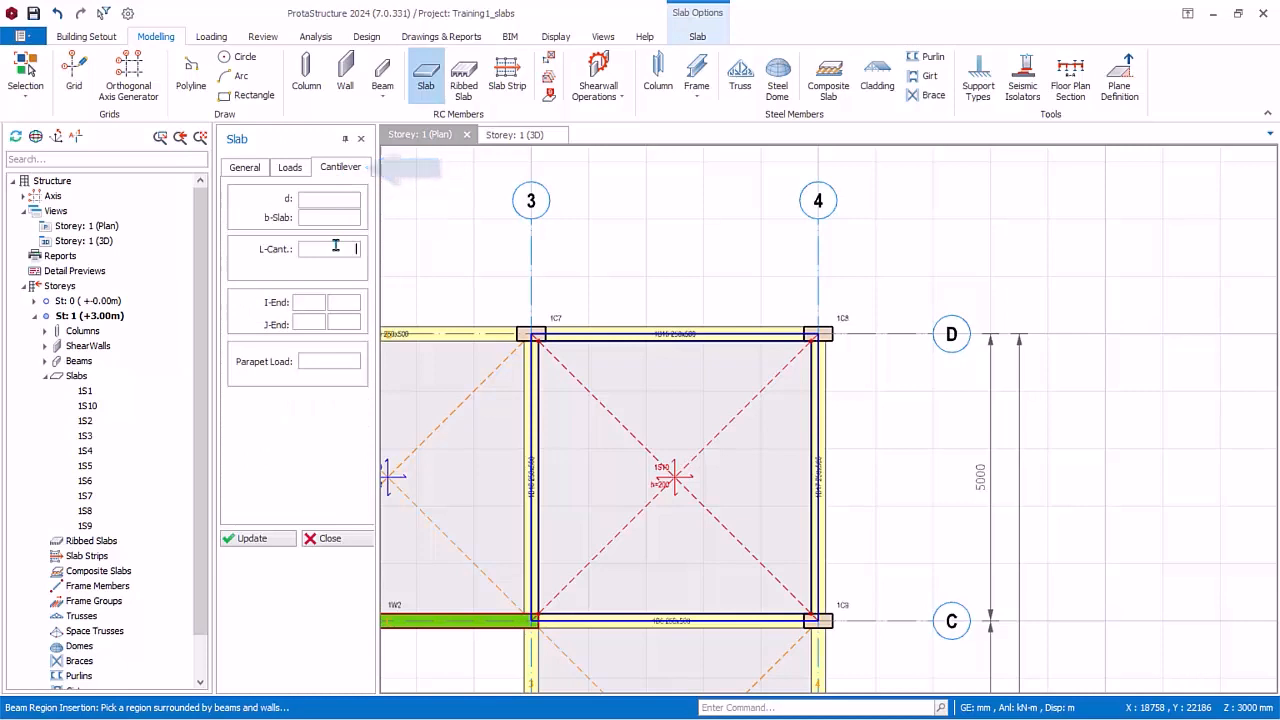
type("1000mm")
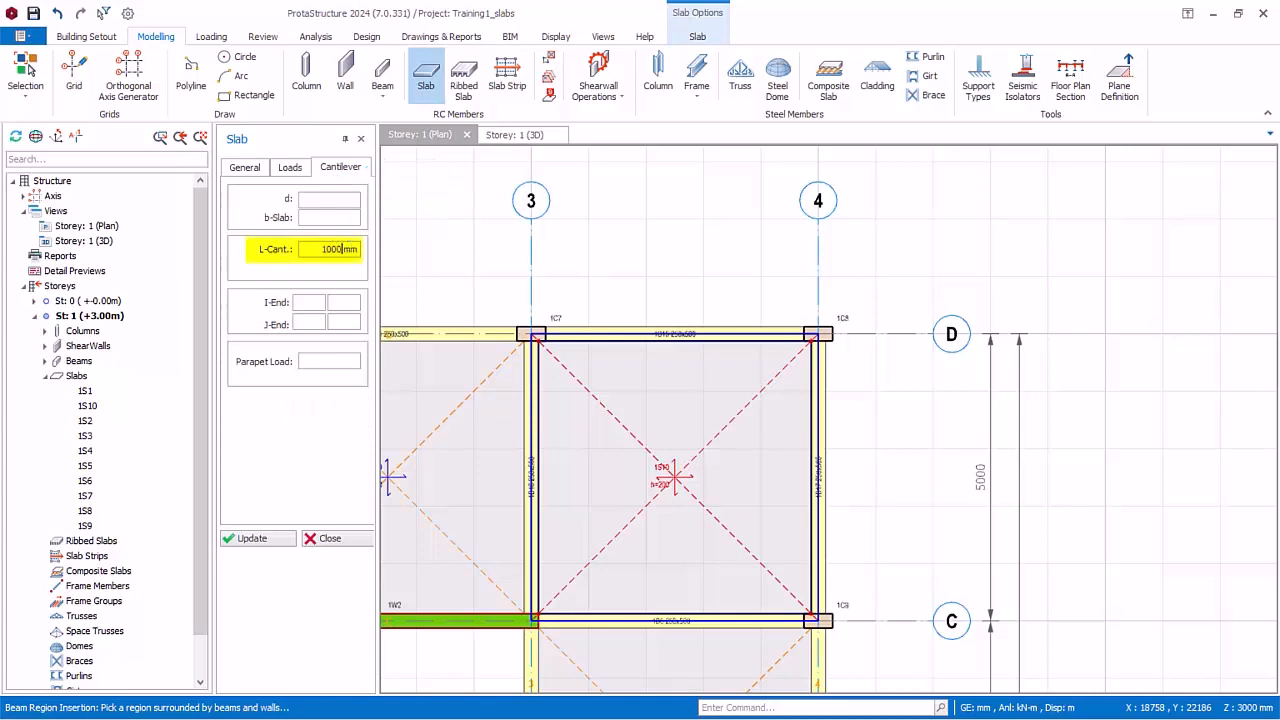
Insert cantilever slabs on the outer sides of axis 4 between C and D and of axis D between 3 and 4
left_click(818, 621)
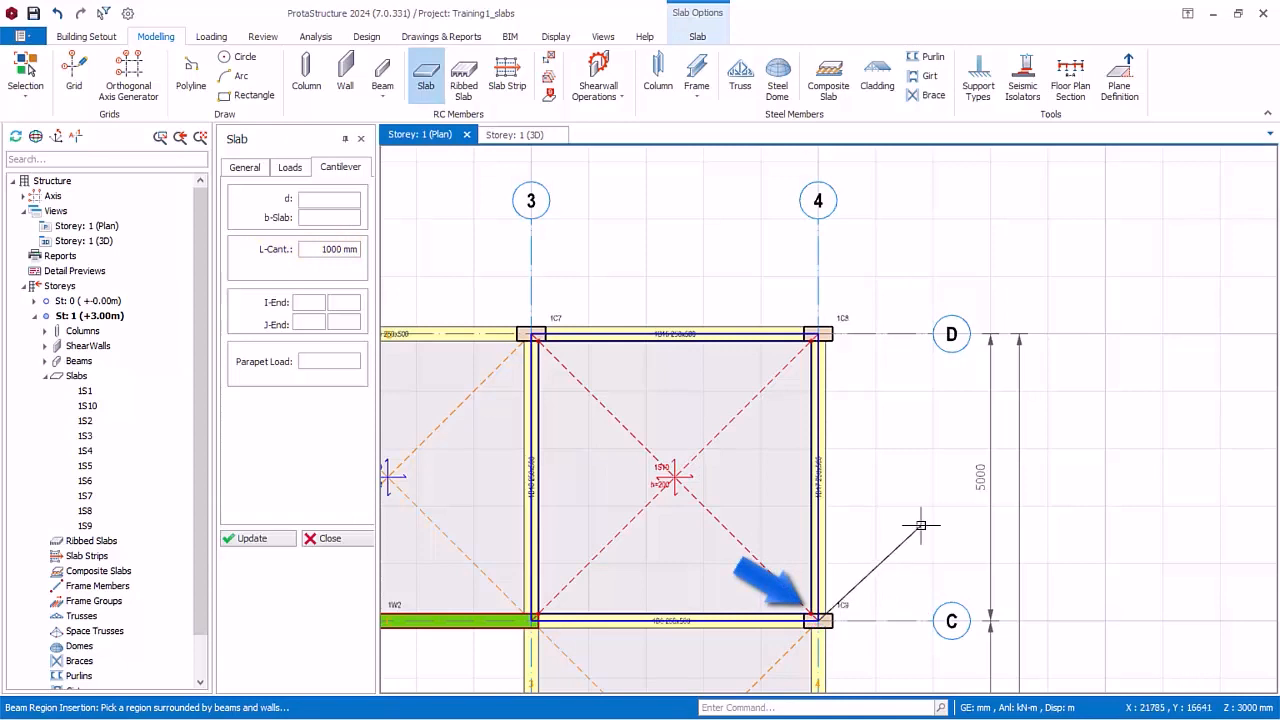
left_click(818, 336)
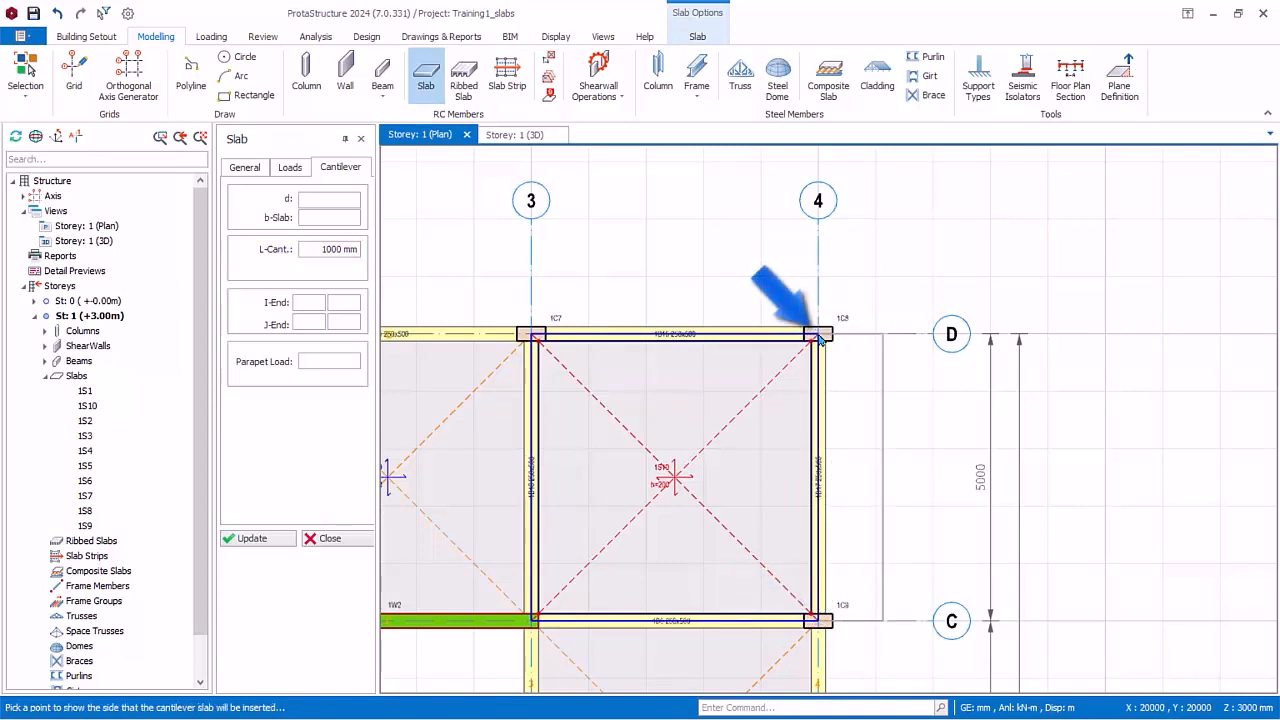
left_click(865, 453)
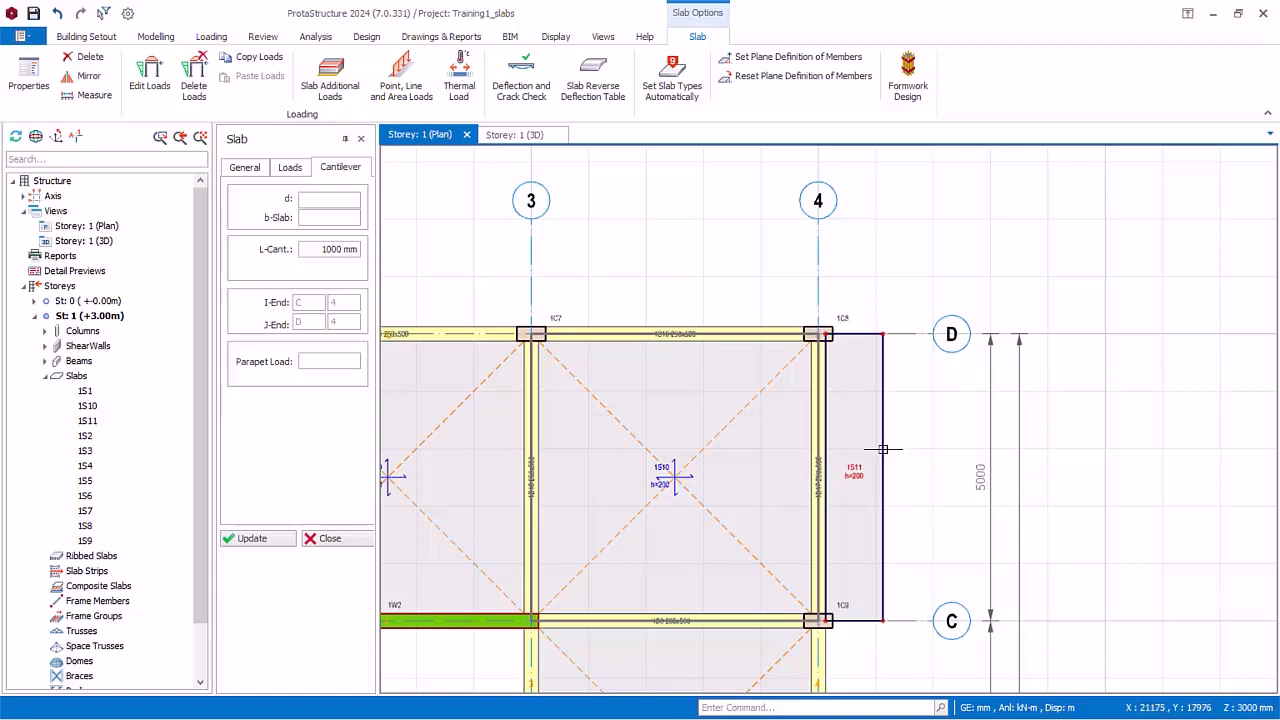
left_click(531, 331)
left_click(818, 331)
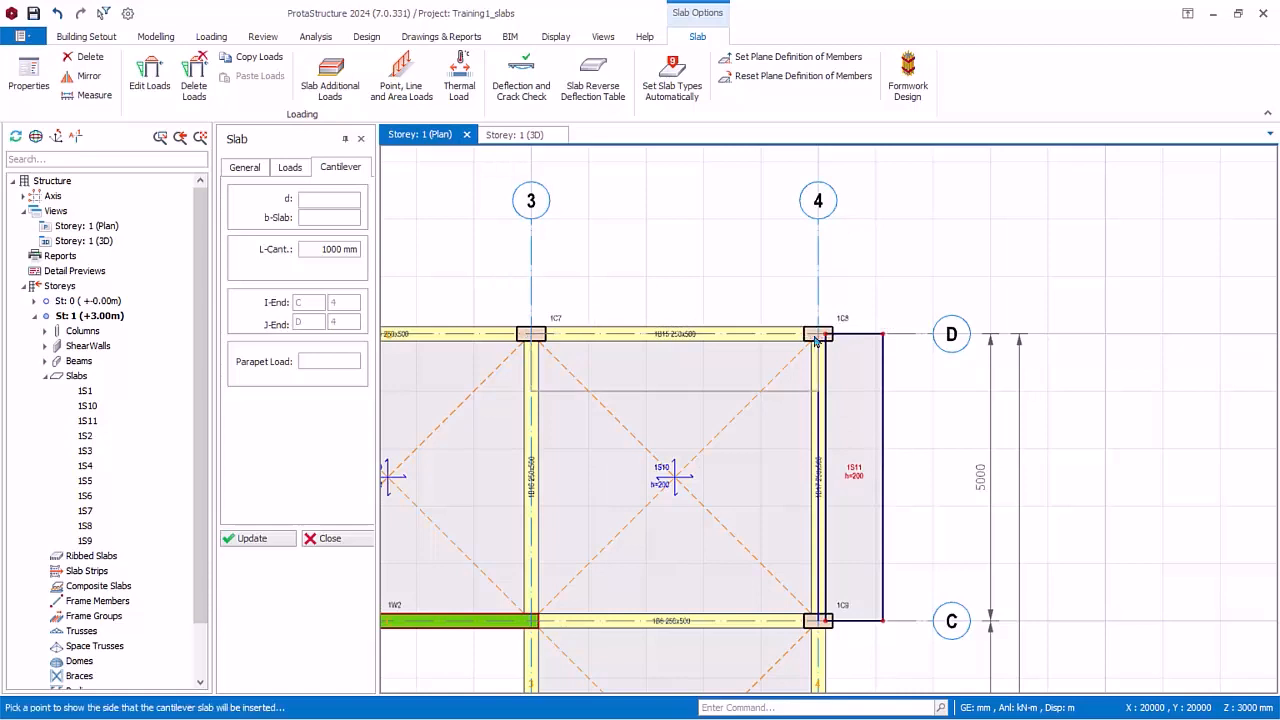
left_click(678, 290)
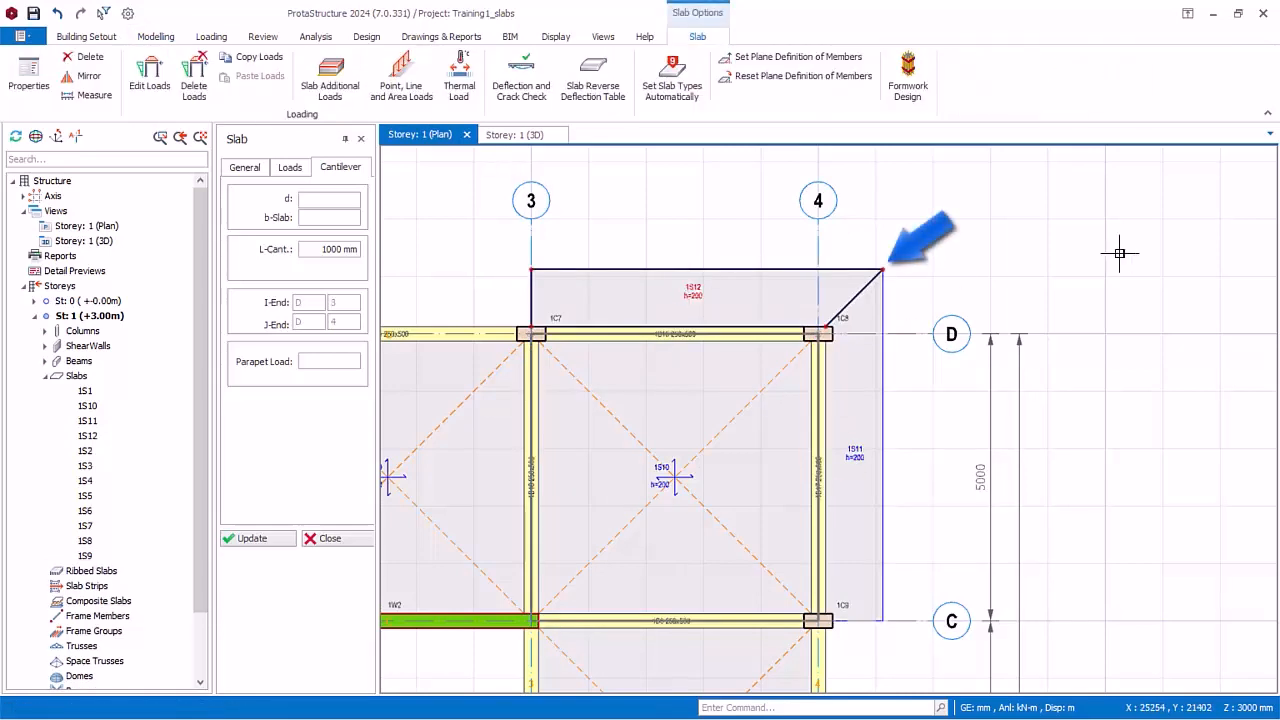
Insert a partial cantilever slab outside axis D between axes 2 and 3, with d of 1000 mm and b-Slab of 2000 mm
middle_click_drag(949, 311, 1240, 324)
middle_click_drag(879, 376, 1037, 351)
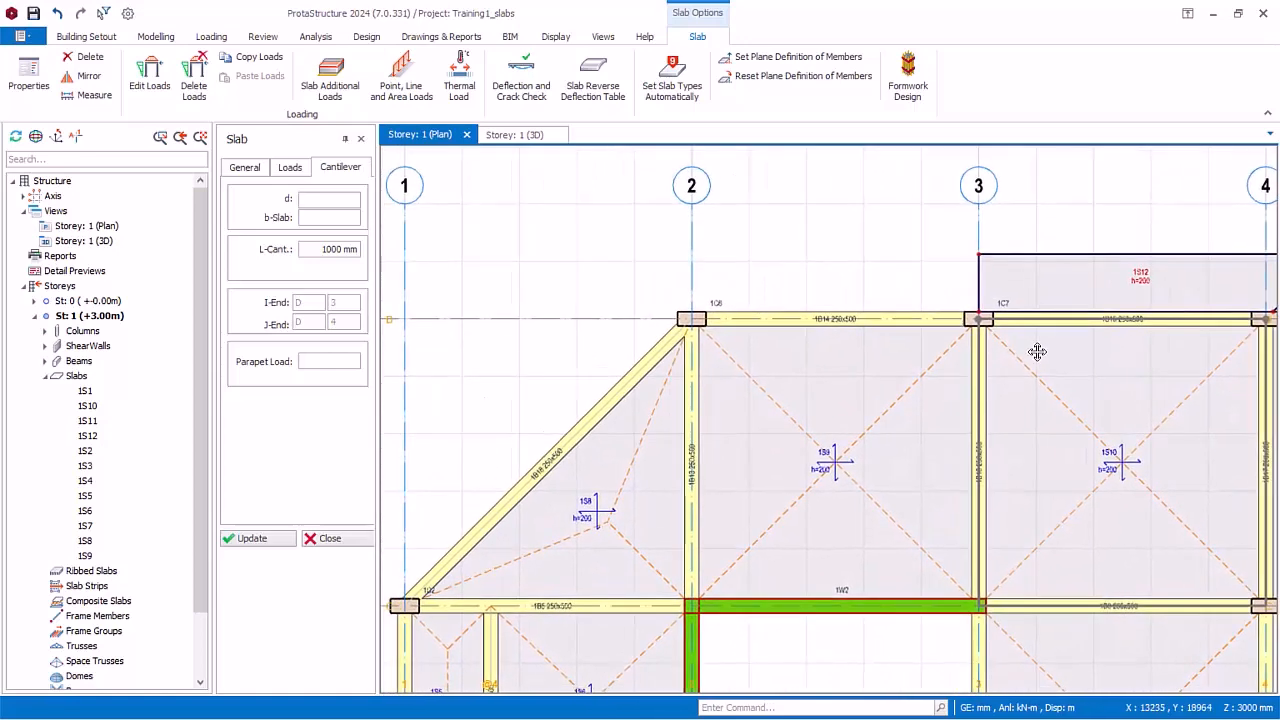
left_click(350, 199)
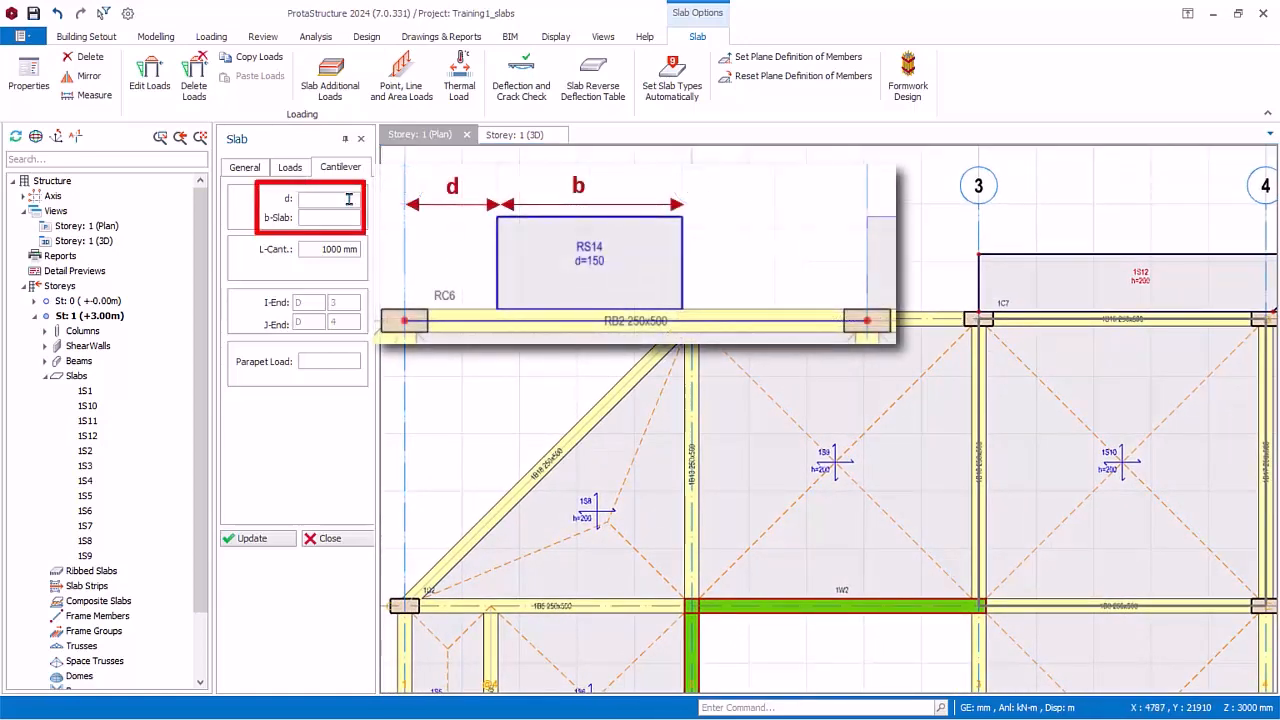
type("1000")
type("2000")
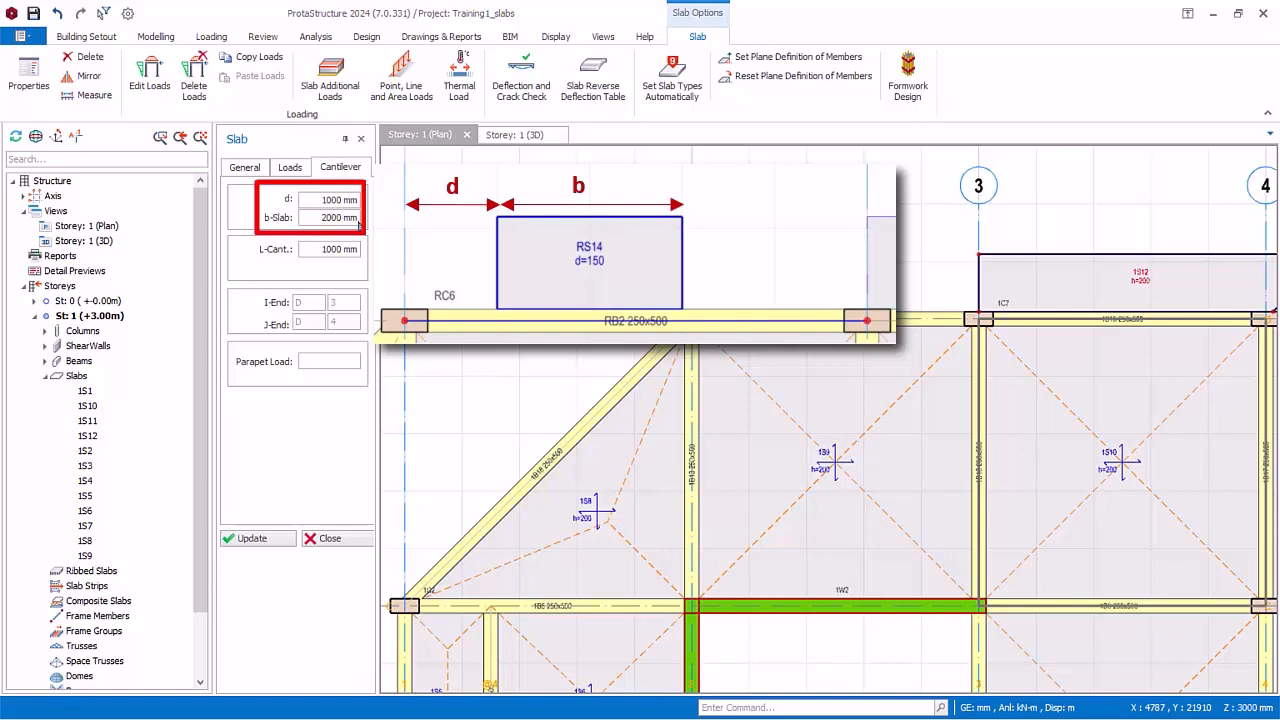
left_click(697, 318)
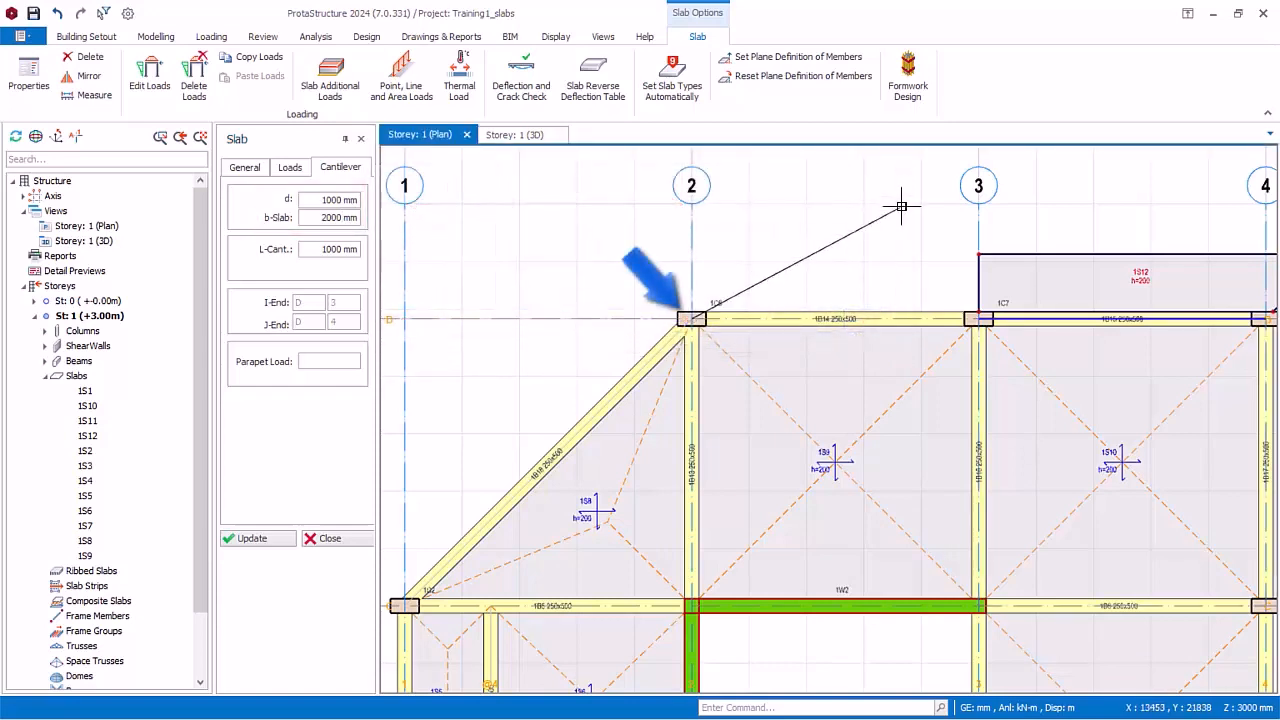
left_click(978, 318)
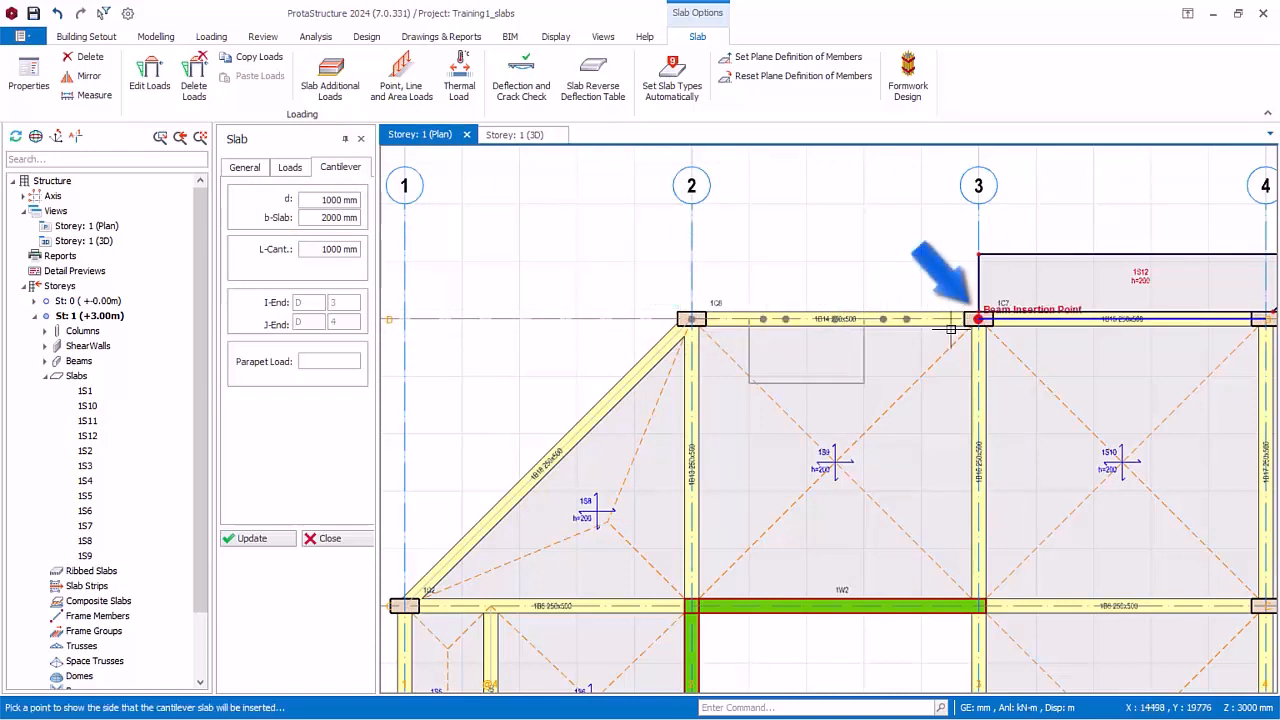
left_click(820, 236)
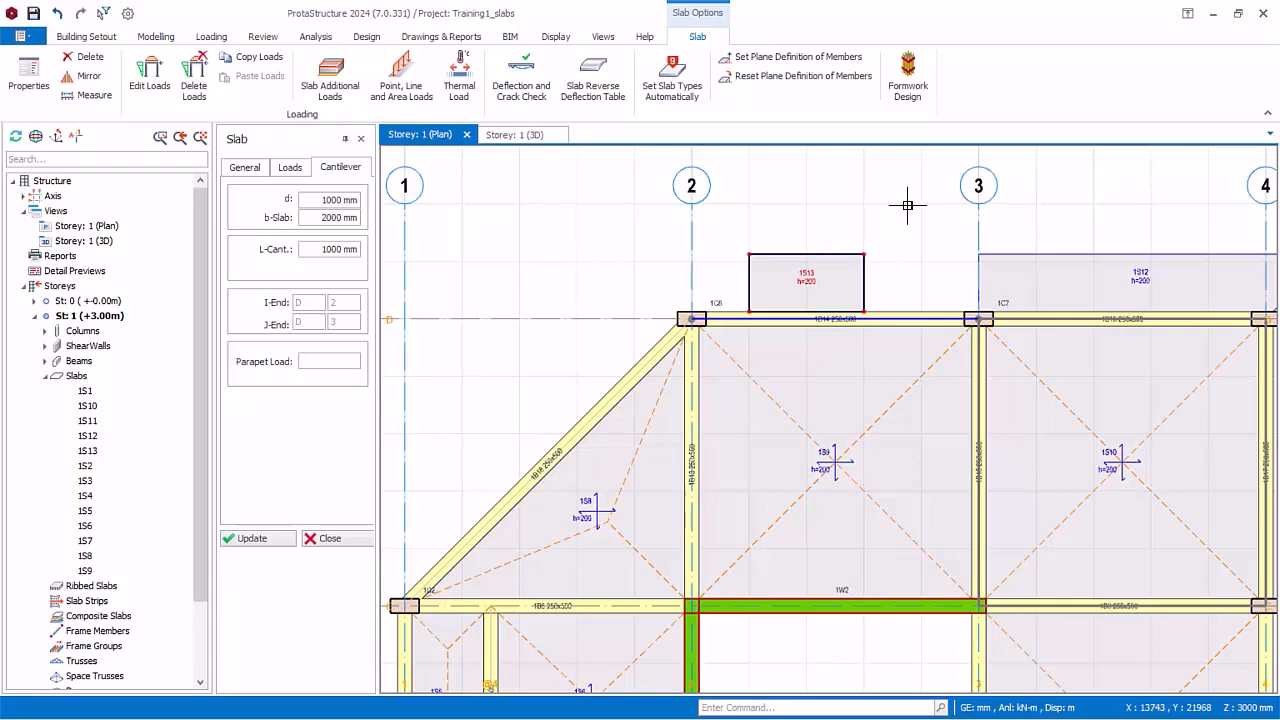
End slab insertion, start a polyline at the intersection of axes 1 and C and draw a straight segment to about X 5710, Y 17320
left_click(343, 538)
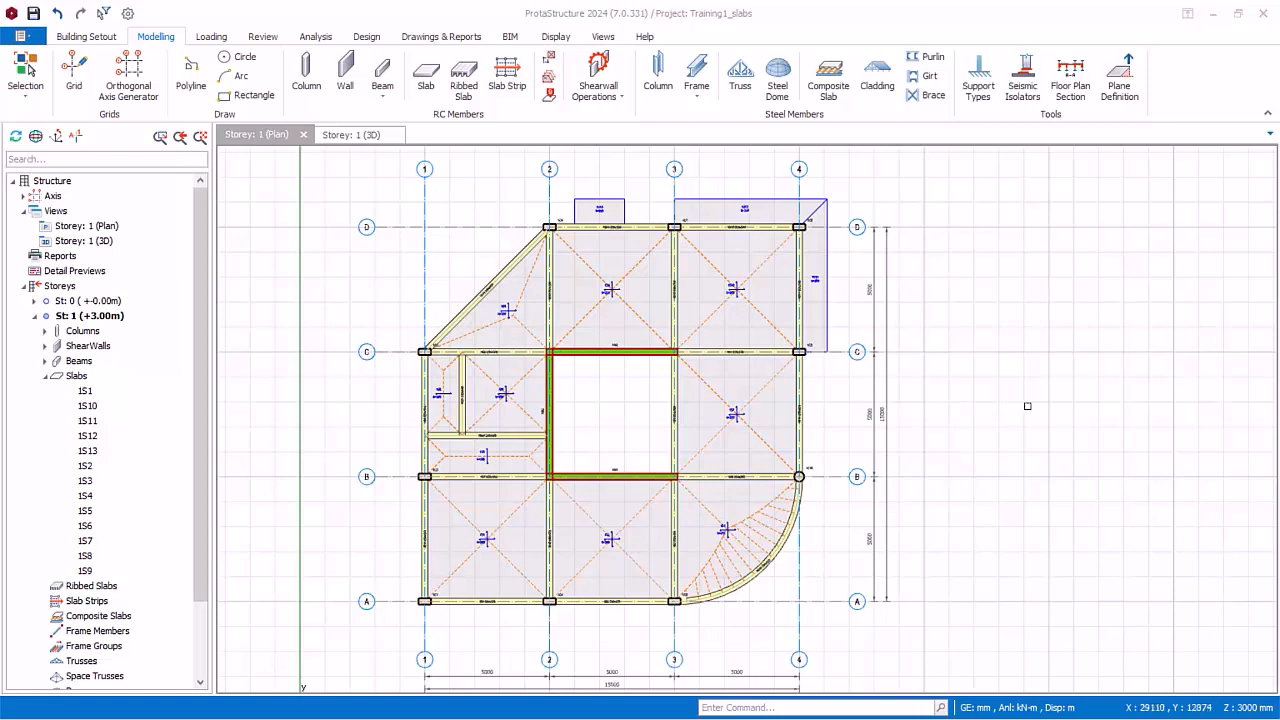
middle_click_drag(517, 371, 601, 494)
scroll(578, 473, "up", 3)
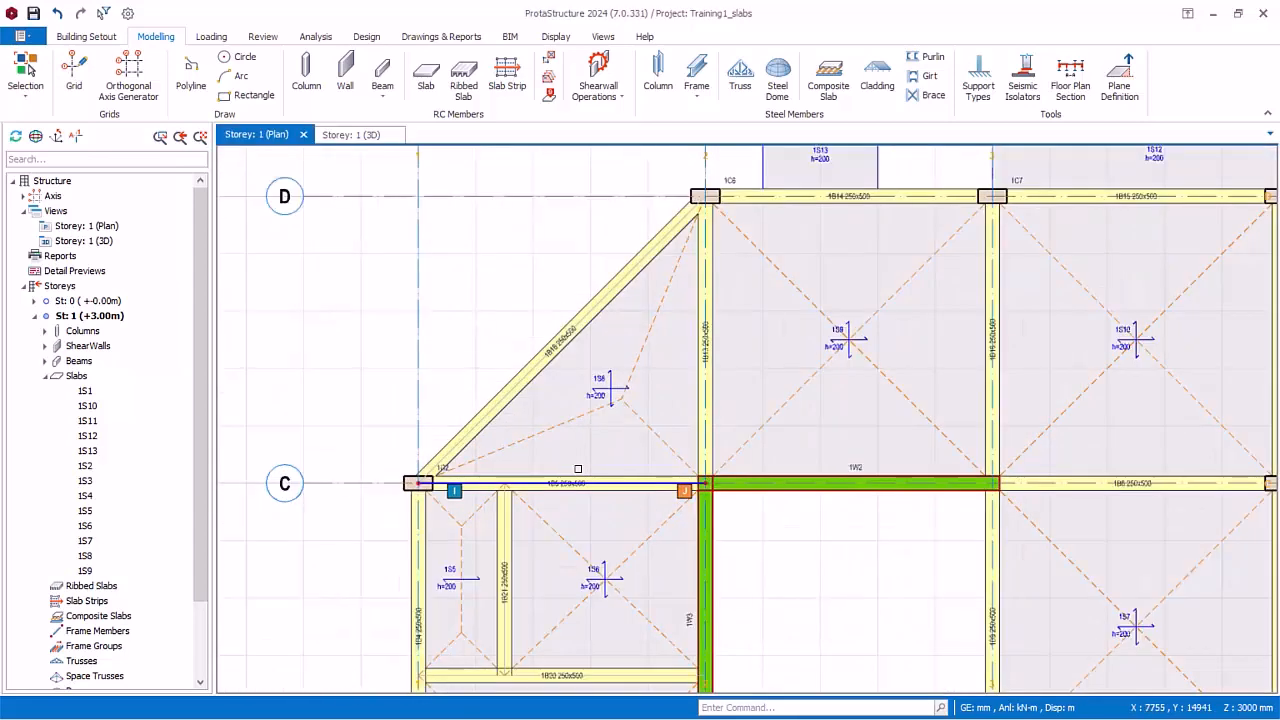
middle_click_drag(606, 443, 523, 496)
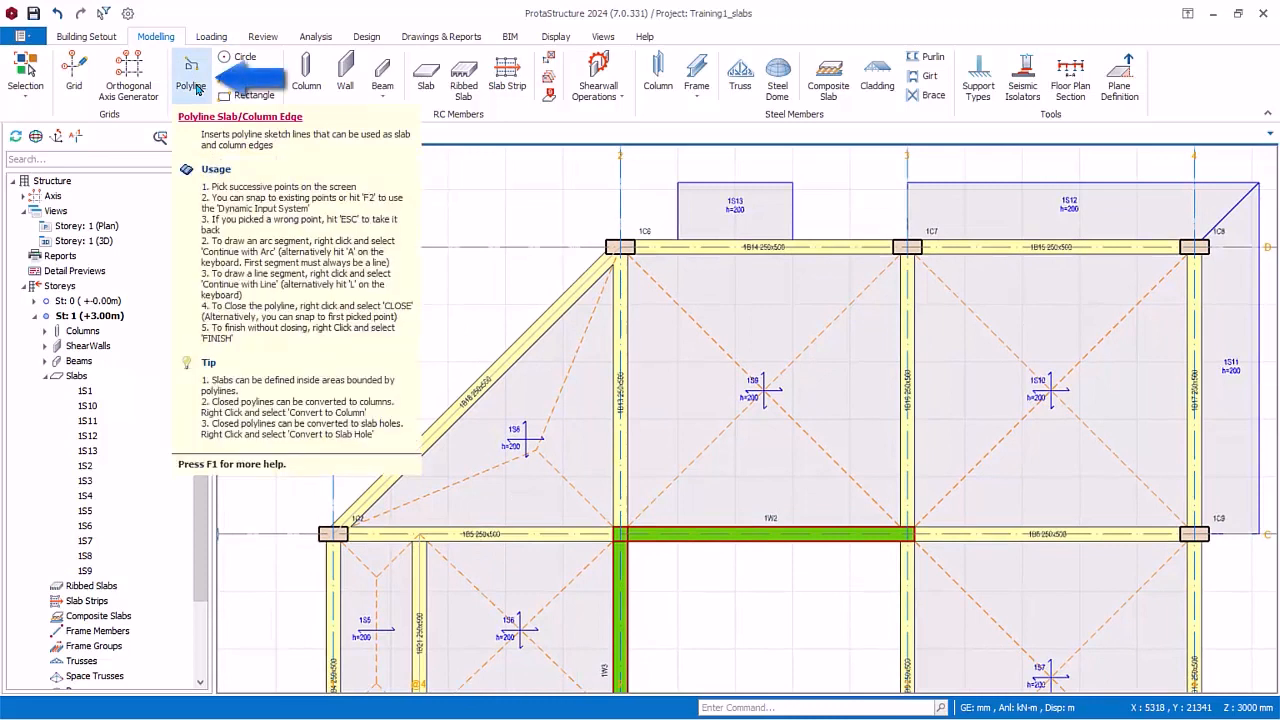
left_click(197, 88)
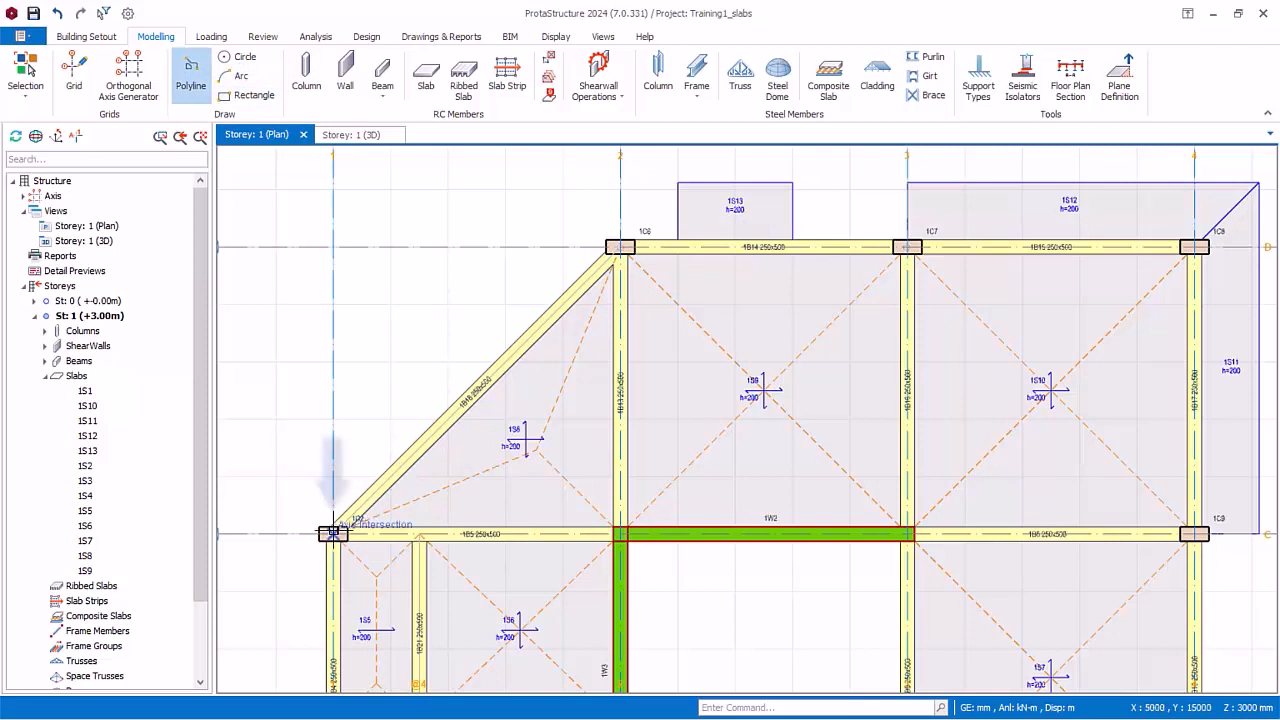
left_click(333, 533)
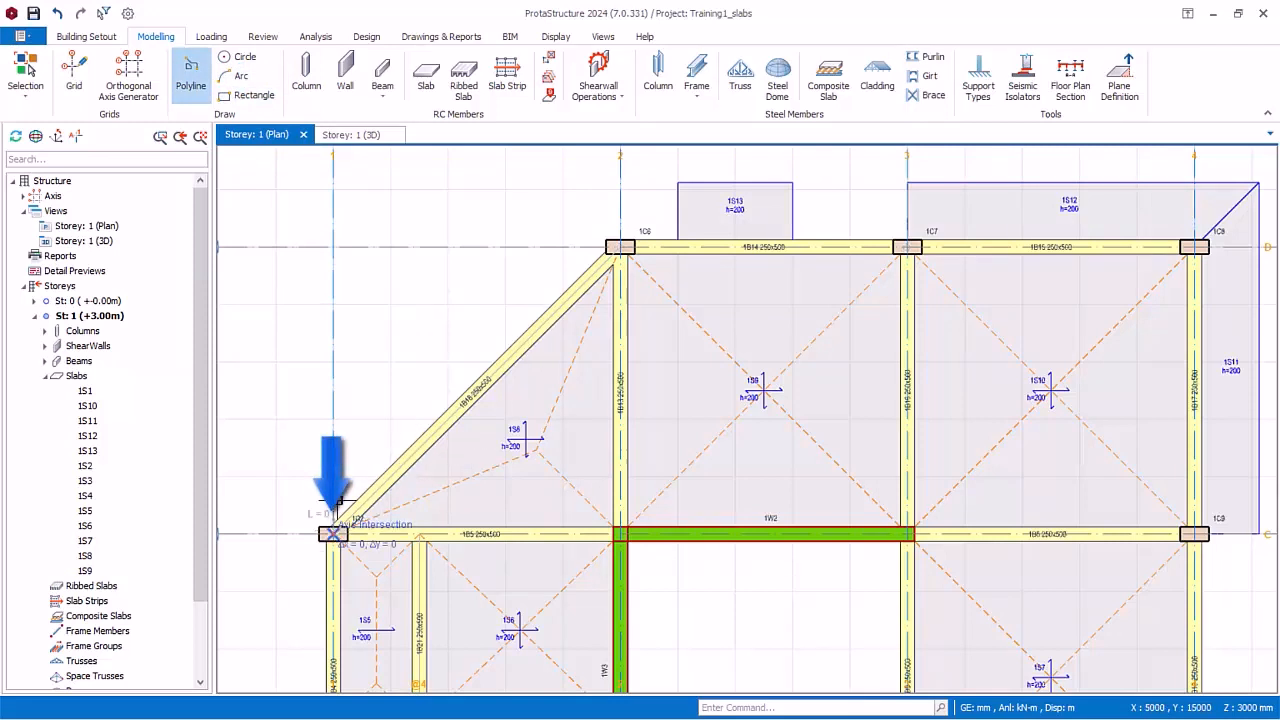
left_click(373, 400)
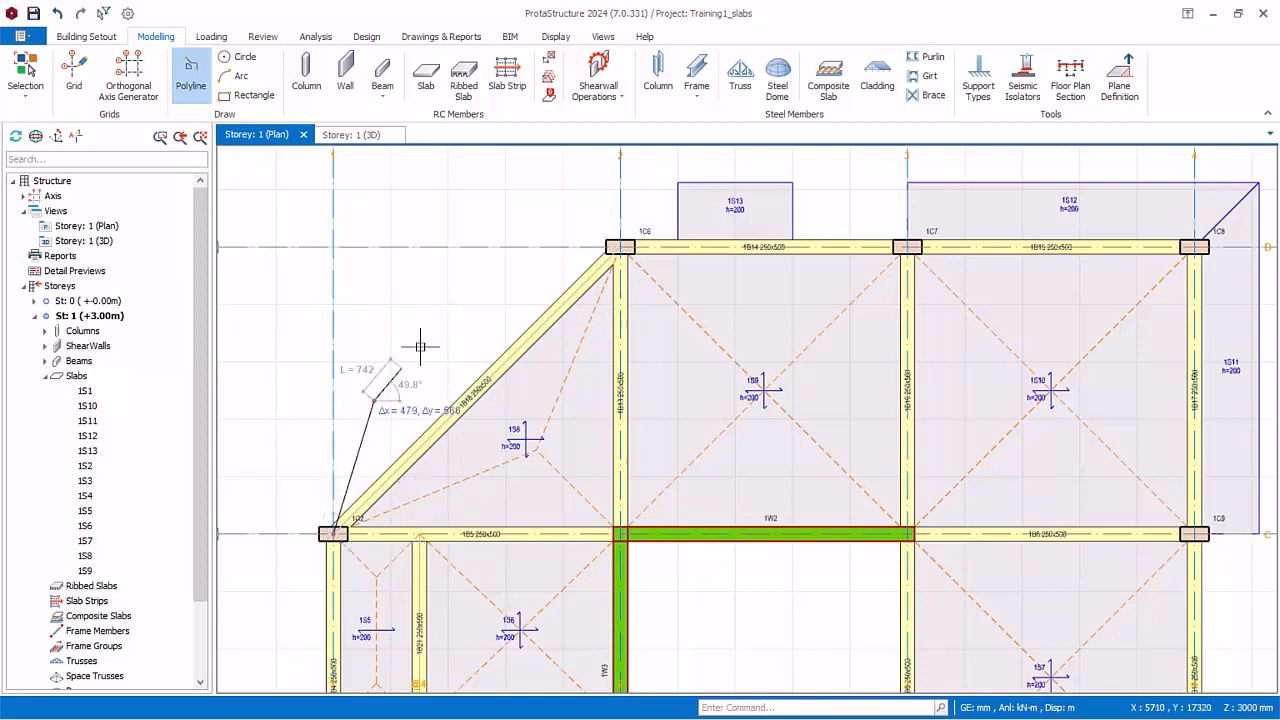
key("a")
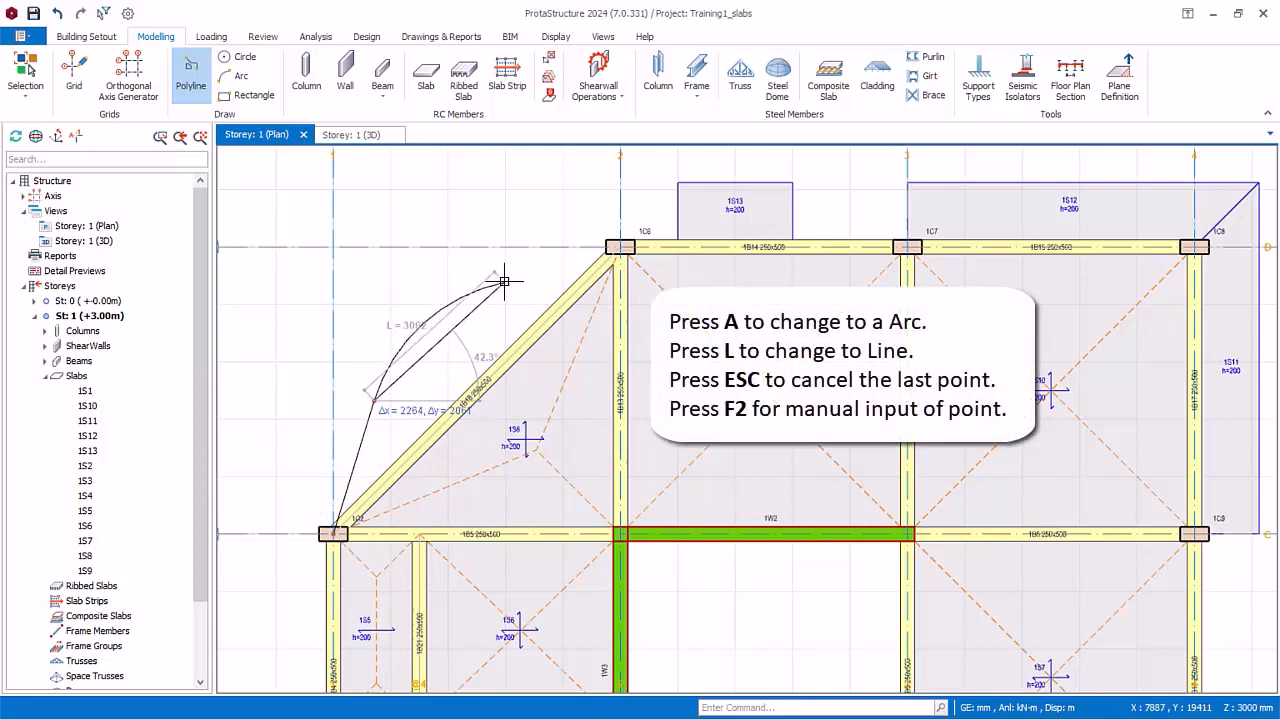
left_click(504, 282)
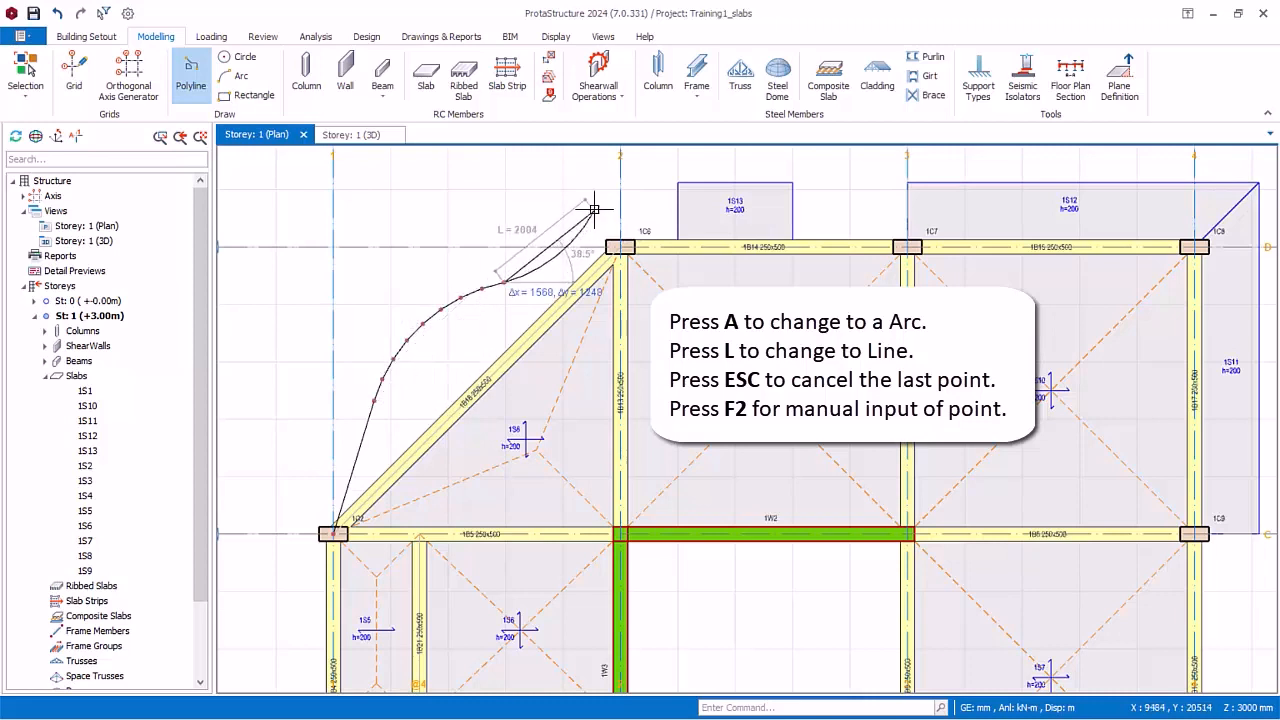
key("l")
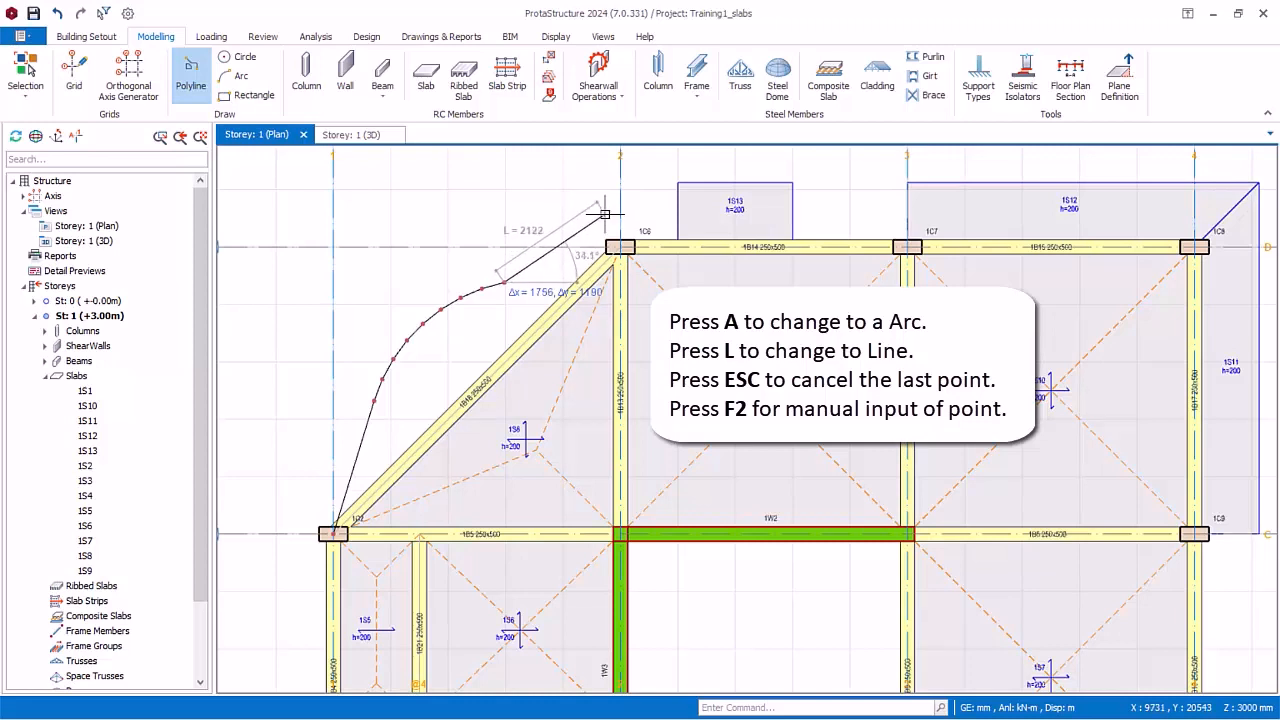
key("Escape")
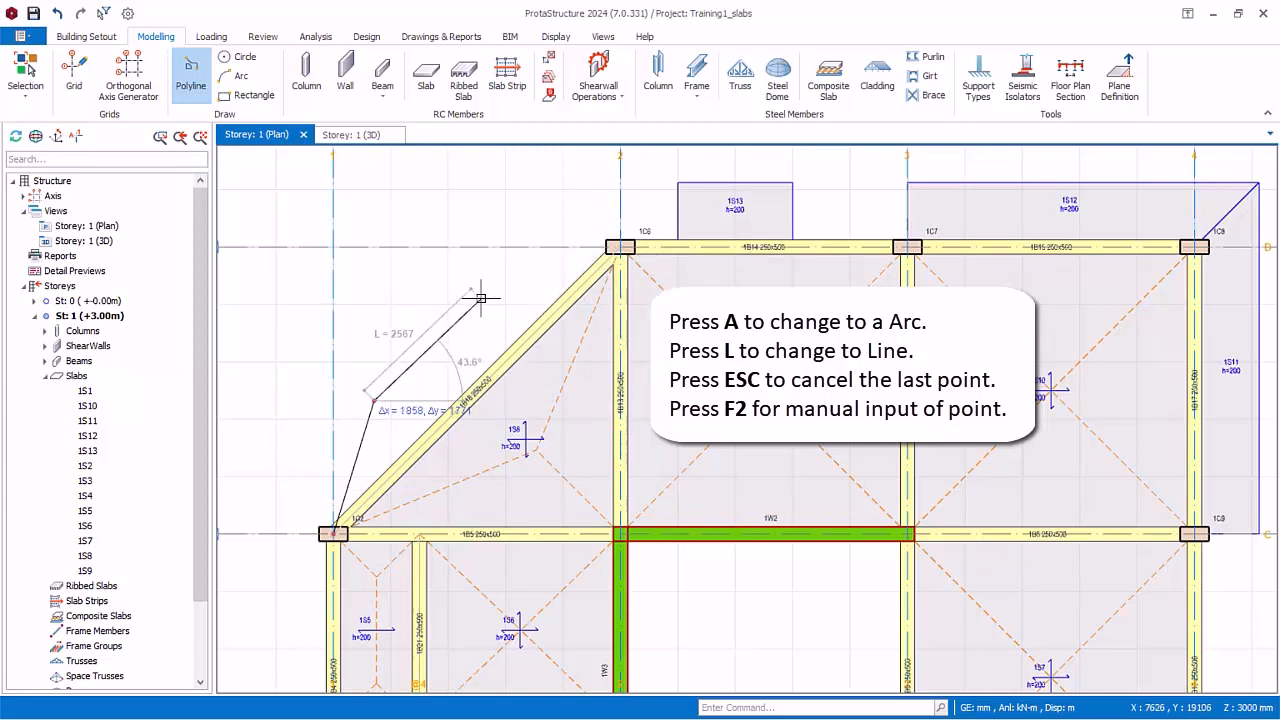
Continue the polyline with an arc to about X 8105, Y 19236, add a straight segment to the 2/D axis intersection, and finish it unclosed
key("a")
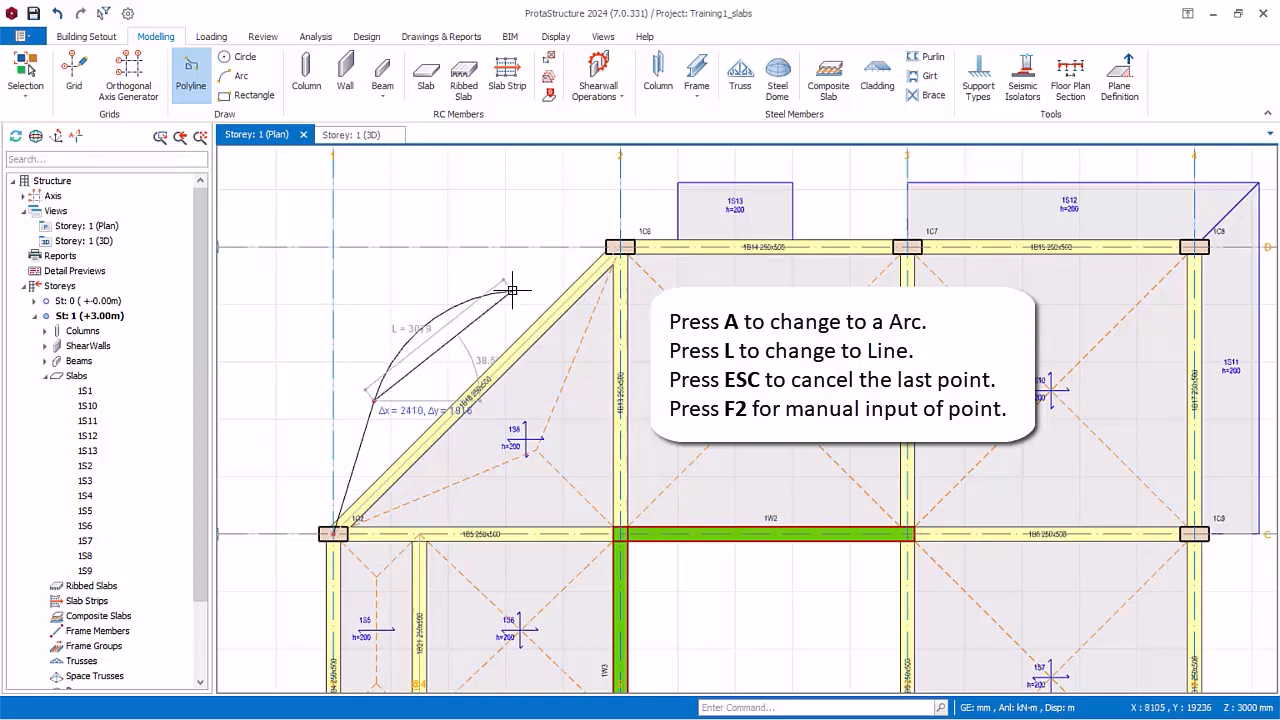
left_click(507, 291)
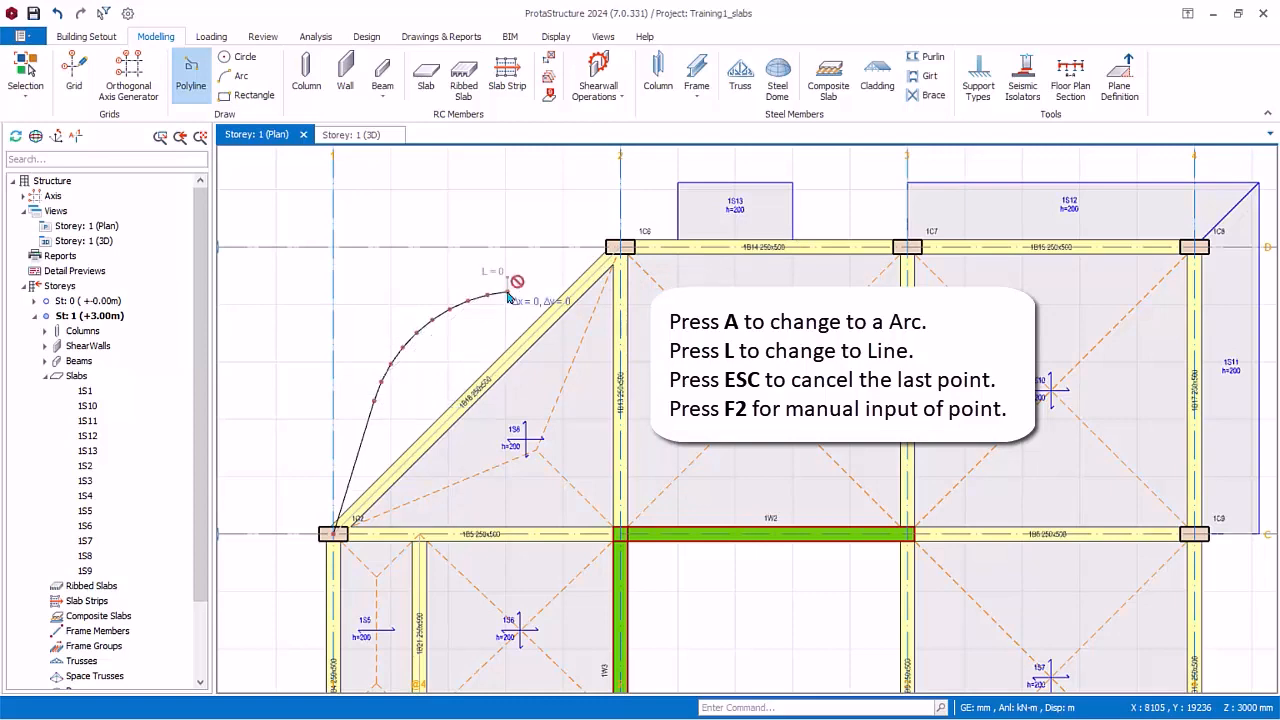
scroll(606, 250, "up", 4)
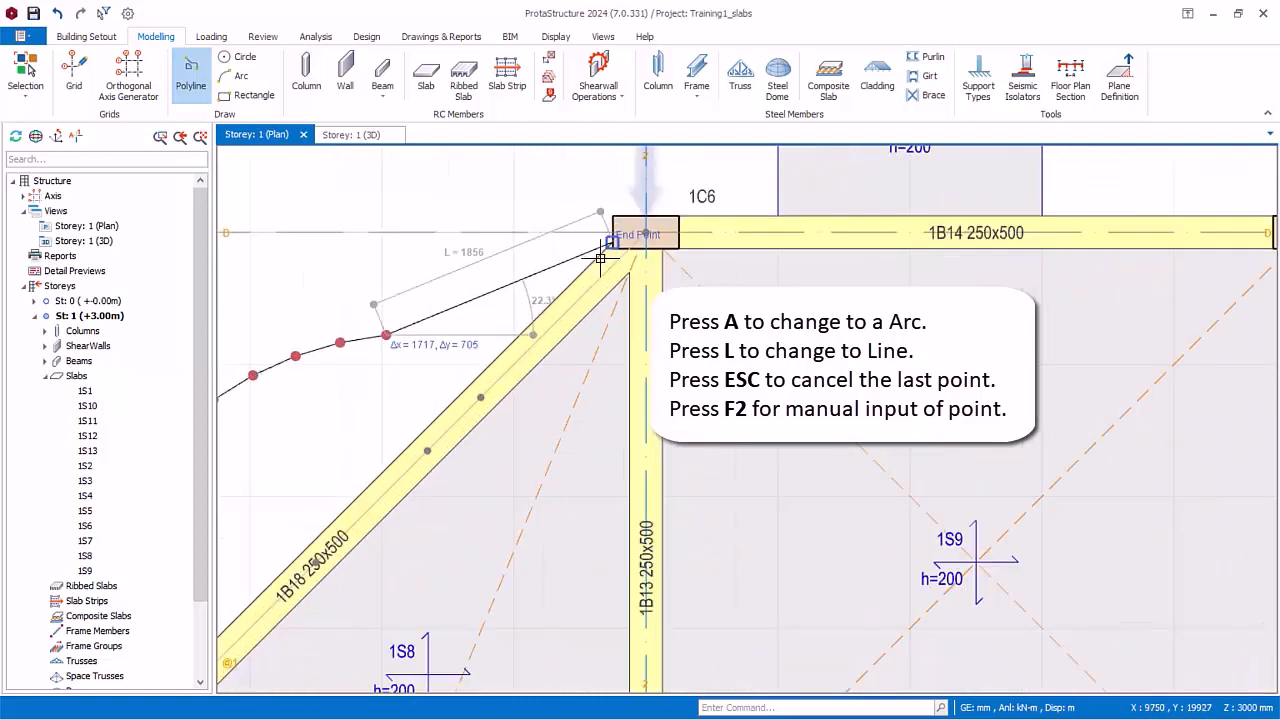
left_click(645, 233)
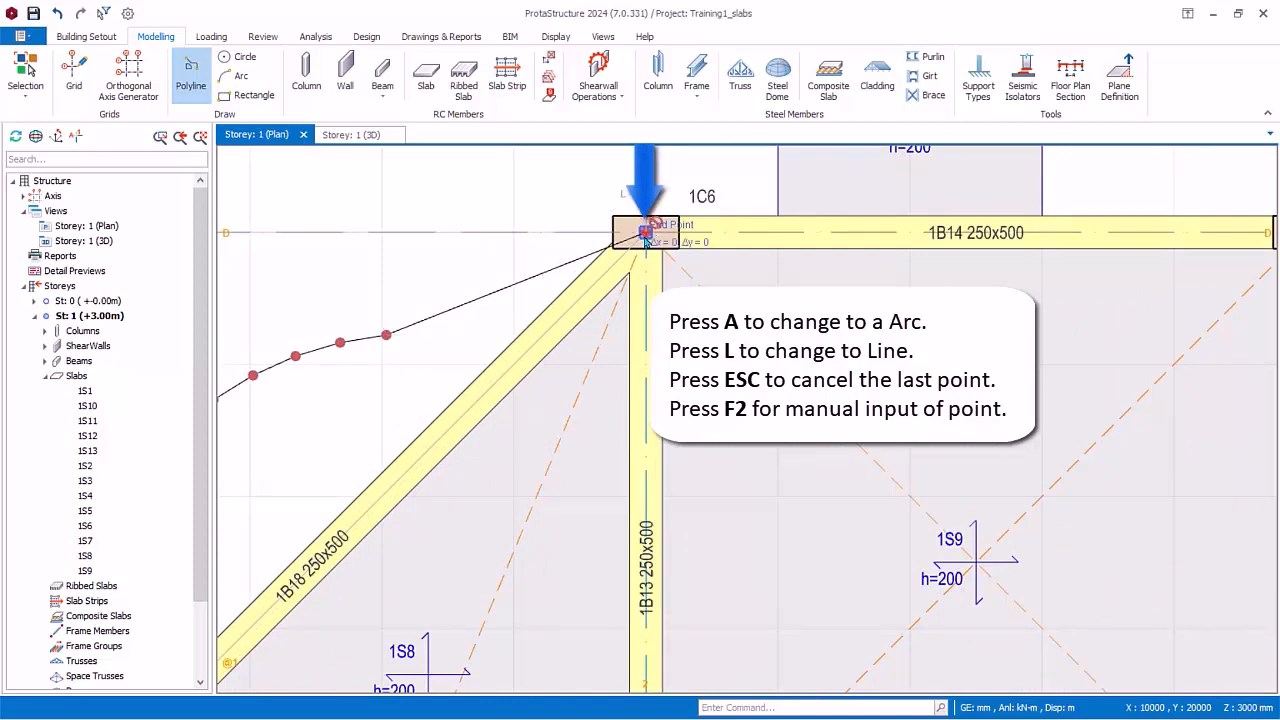
right_click(555, 190)
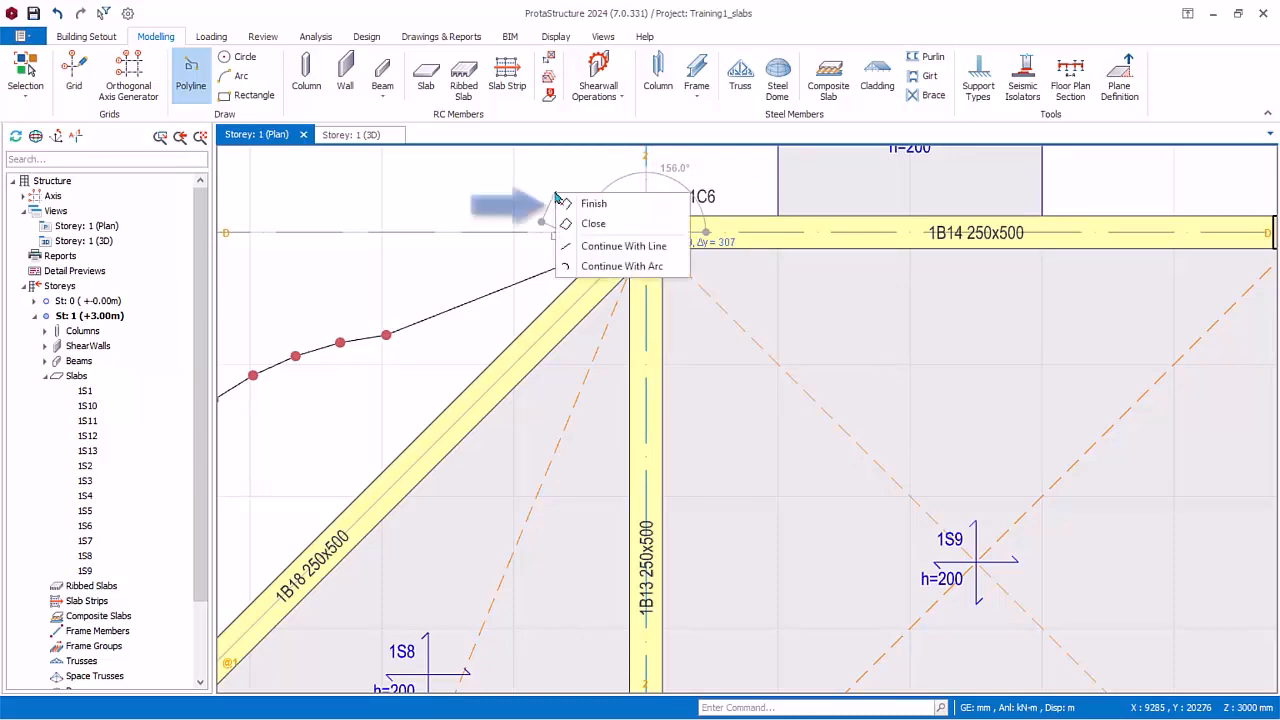
left_click(588, 200)
Insert a 200 mm thick slab in the region between the curved polyline and the diagonal beam, and end slab insertion
scroll(481, 398, "down", 3)
middle_click_drag(481, 398, 591, 314)
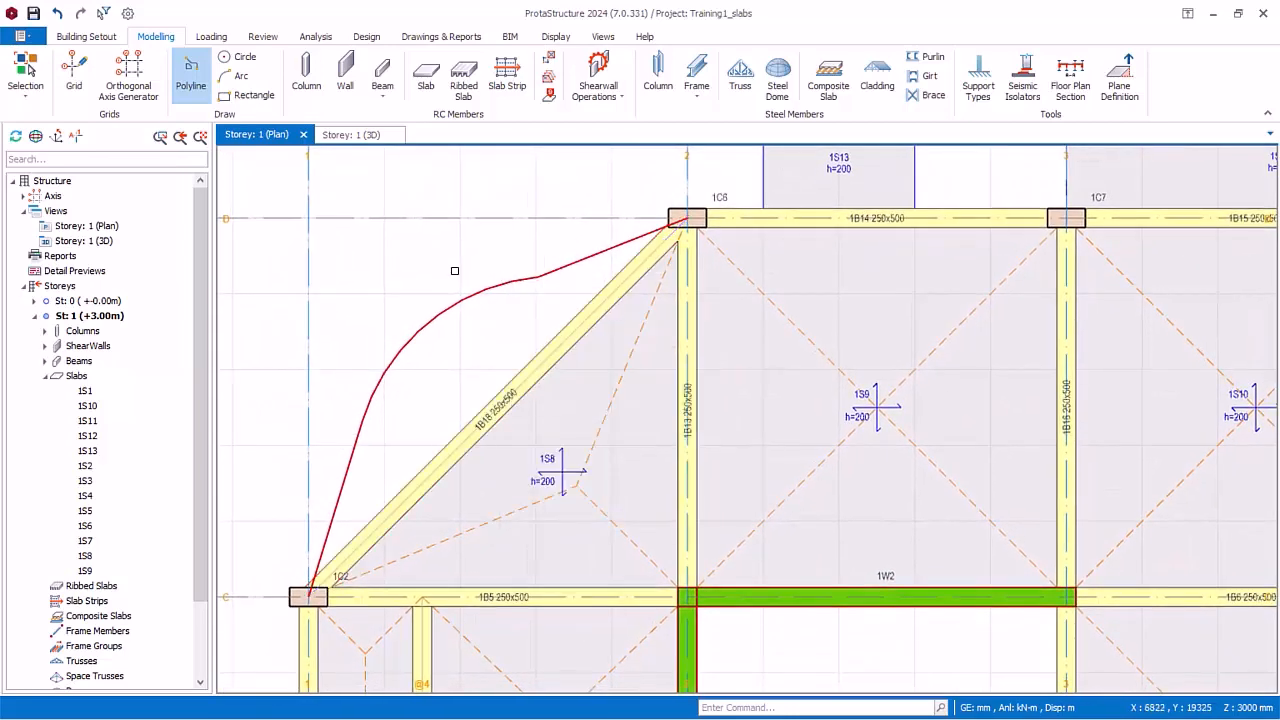
left_click(427, 76)
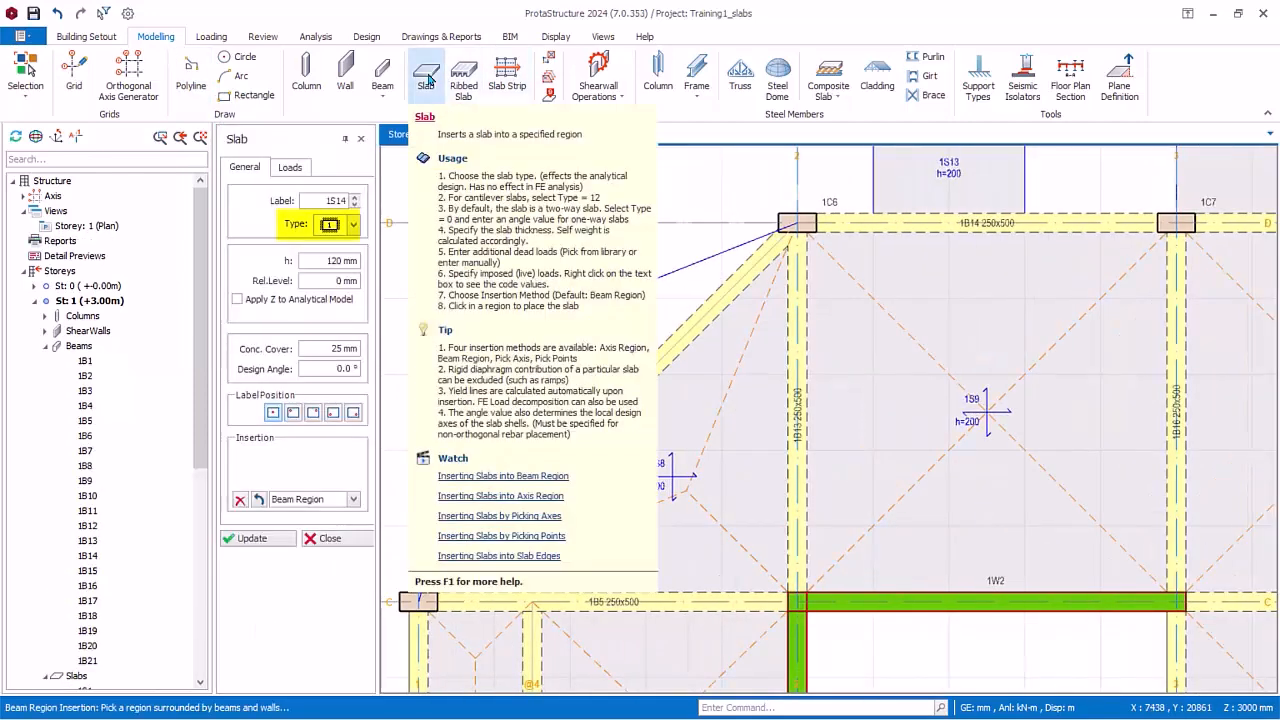
left_click(368, 261)
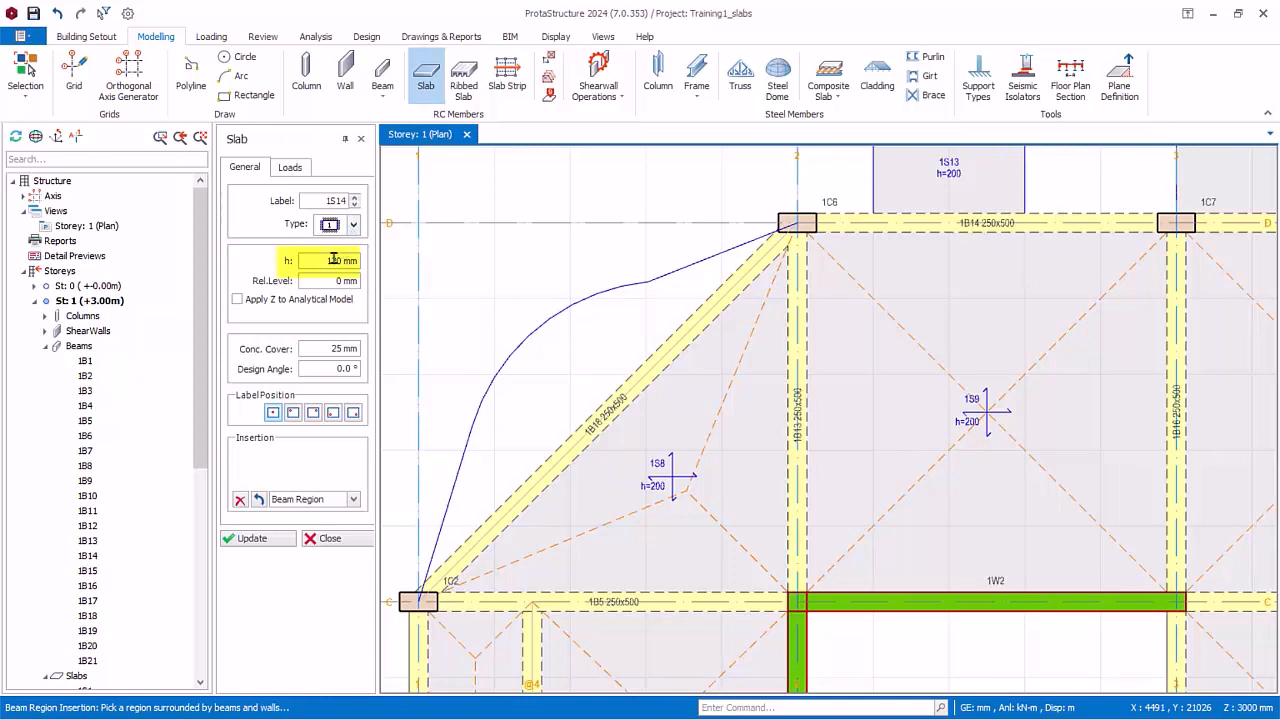
type("20")
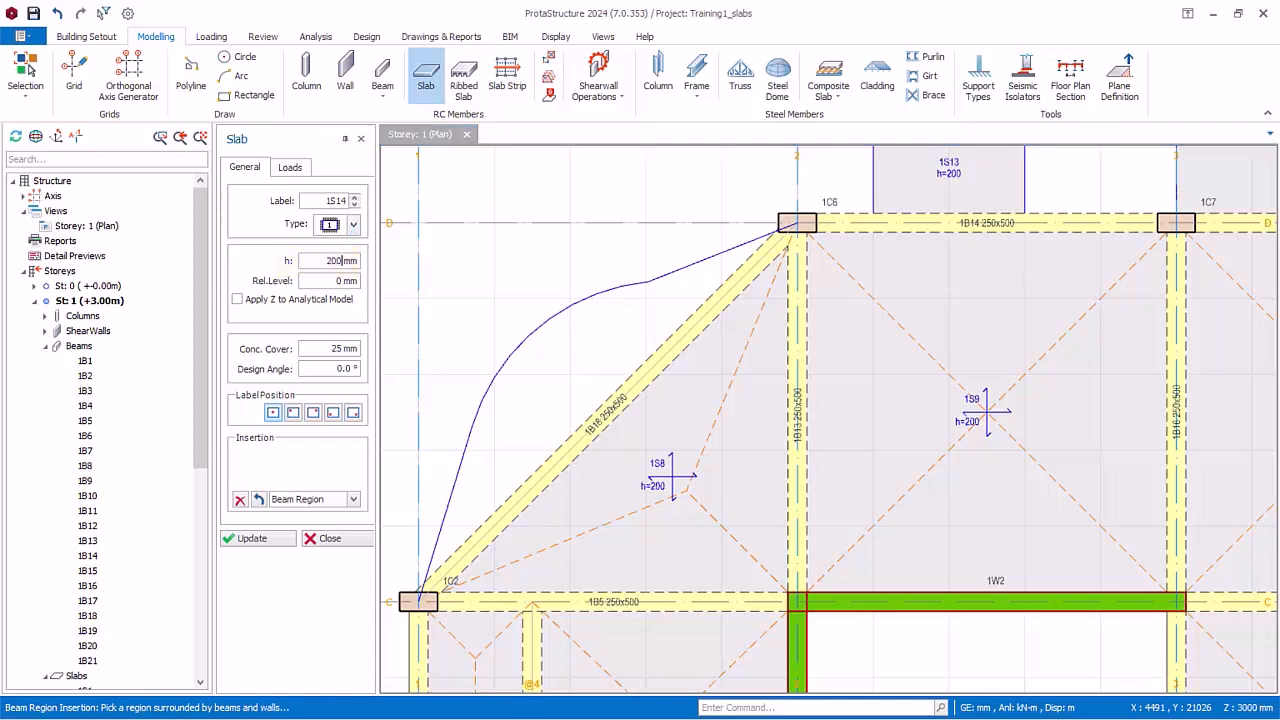
left_click(560, 375)
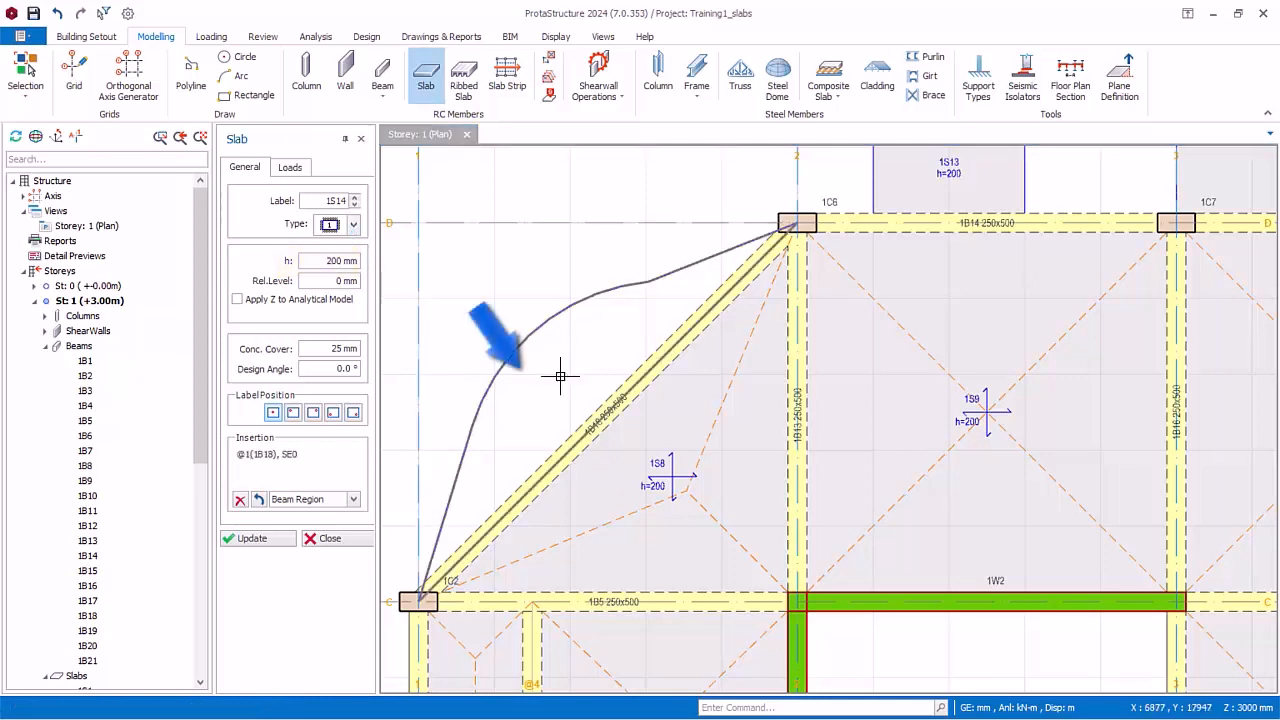
left_click(560, 375)
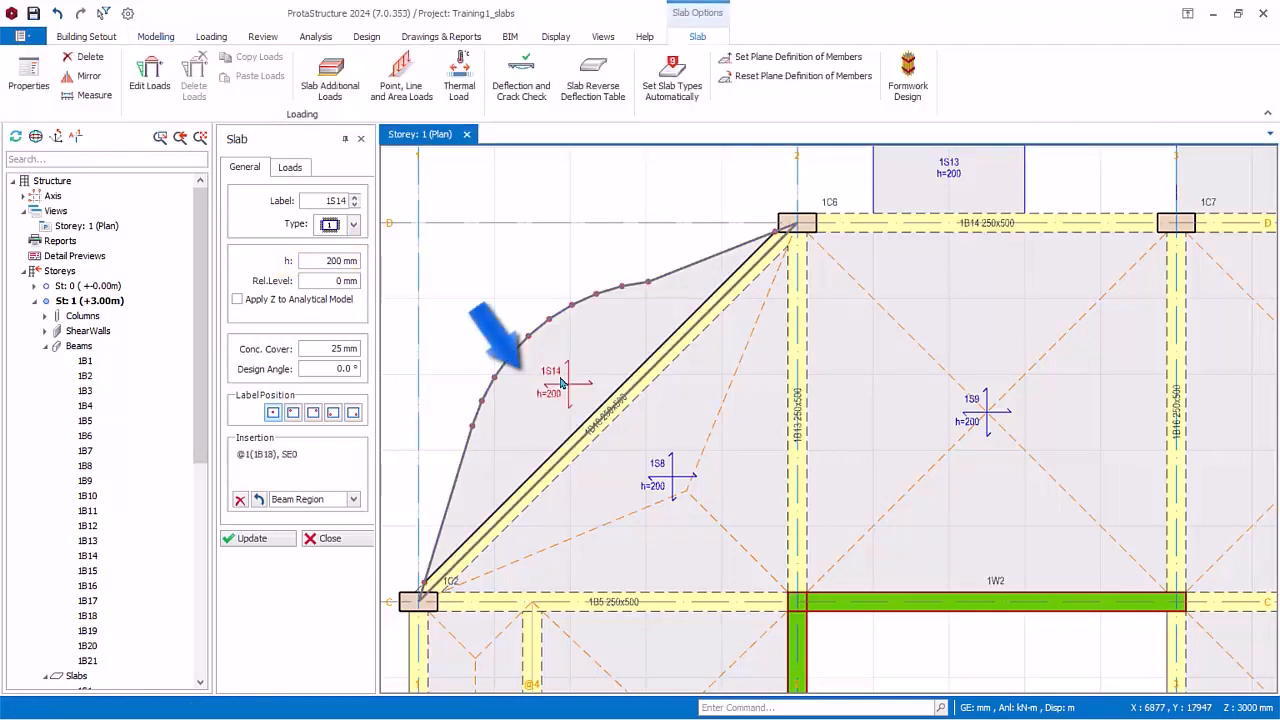
left_click(333, 541)
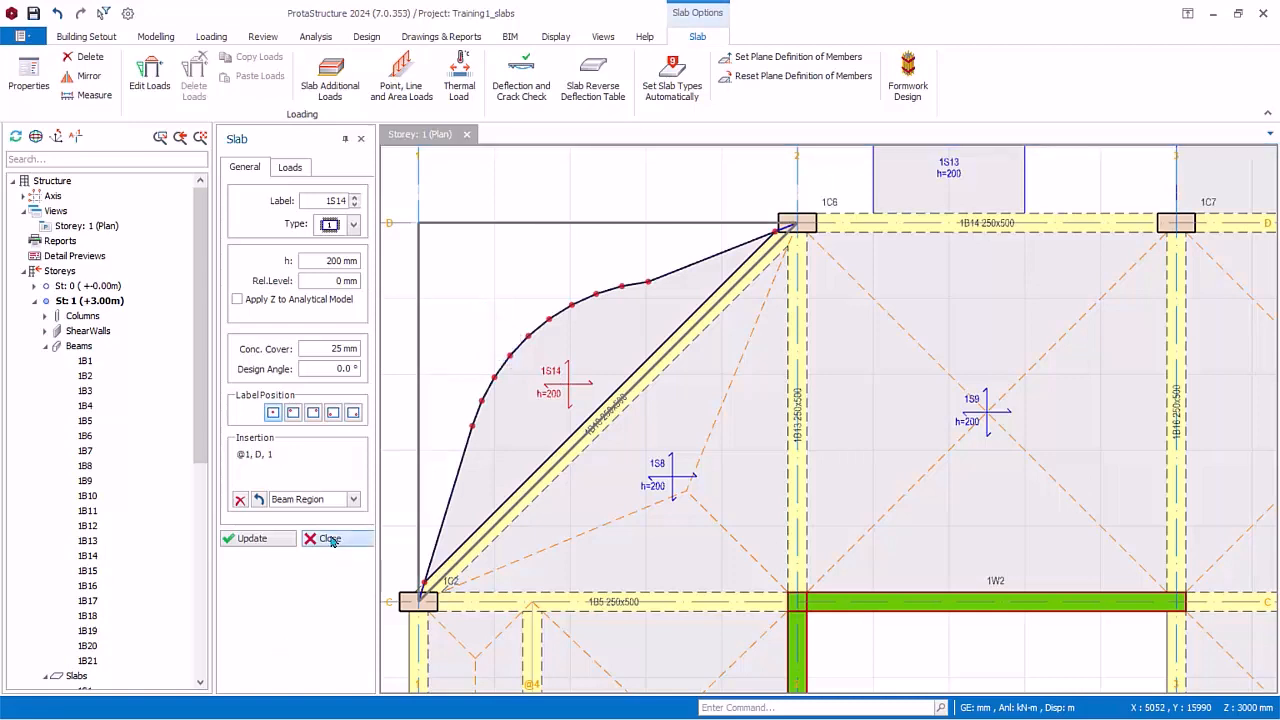
left_click(333, 541)
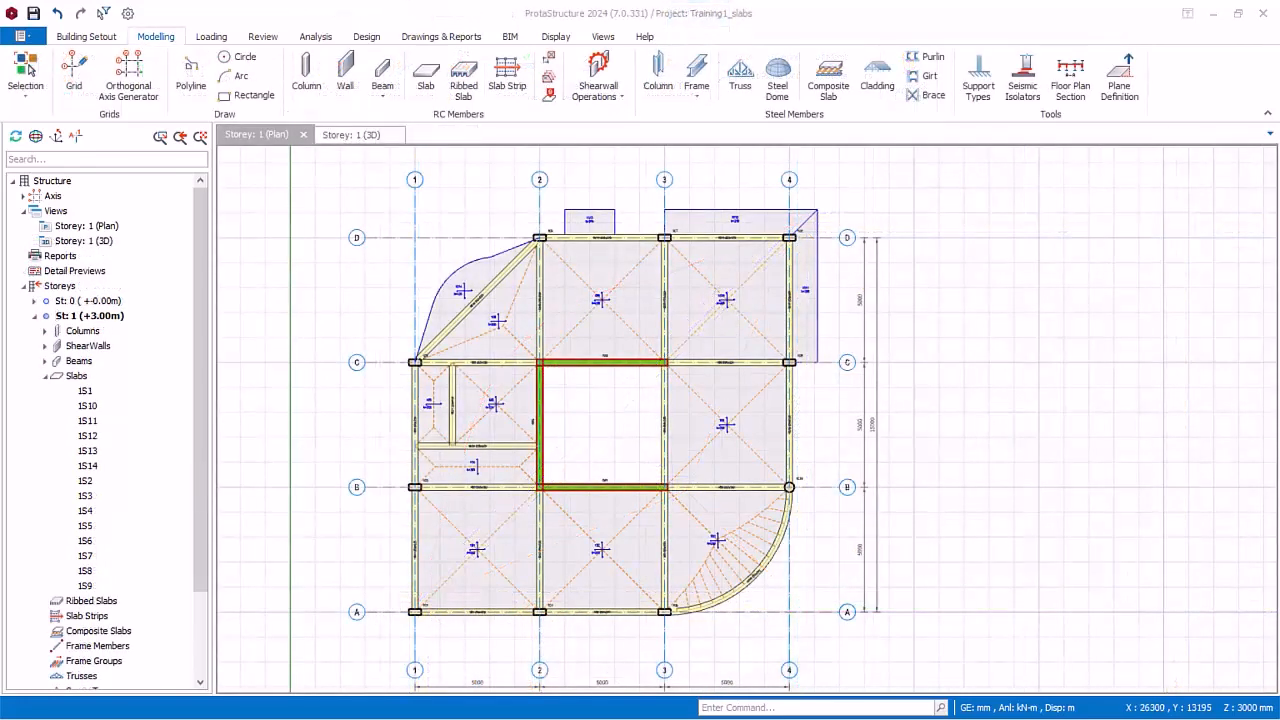
Tile the Storey 1 plan and 3D views vertically, side by side
left_click(608, 38)
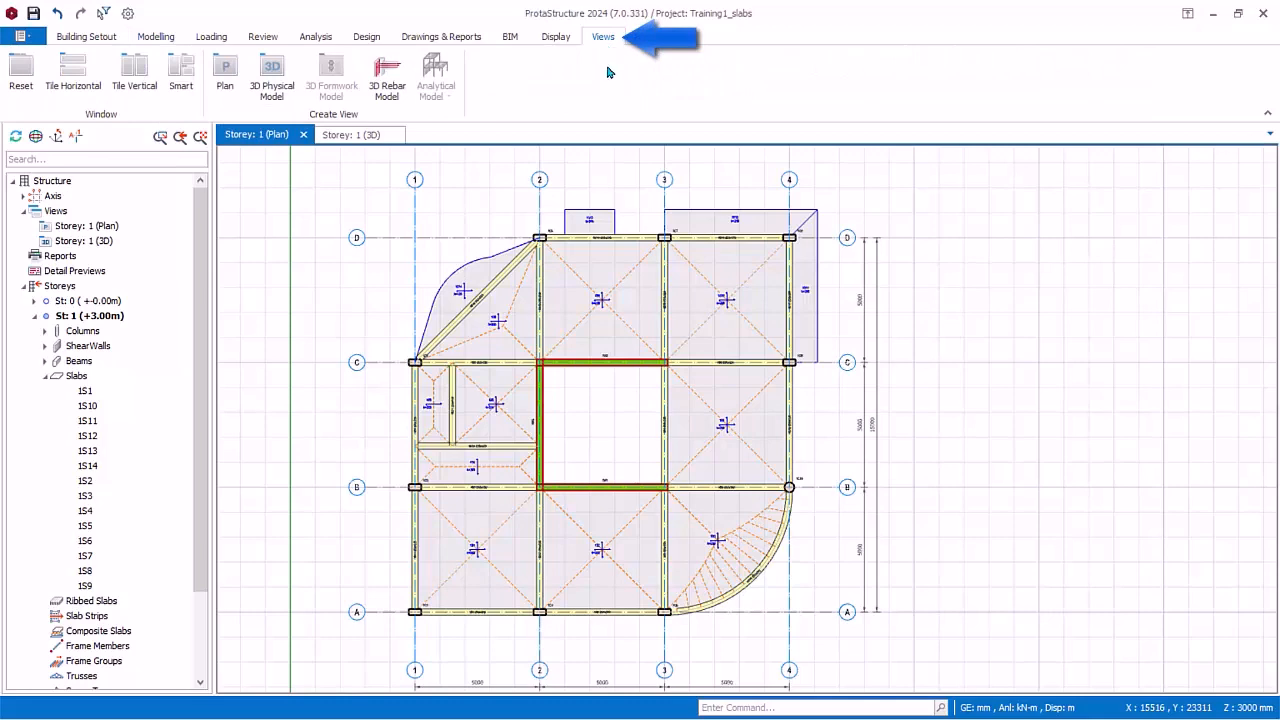
left_click(134, 66)
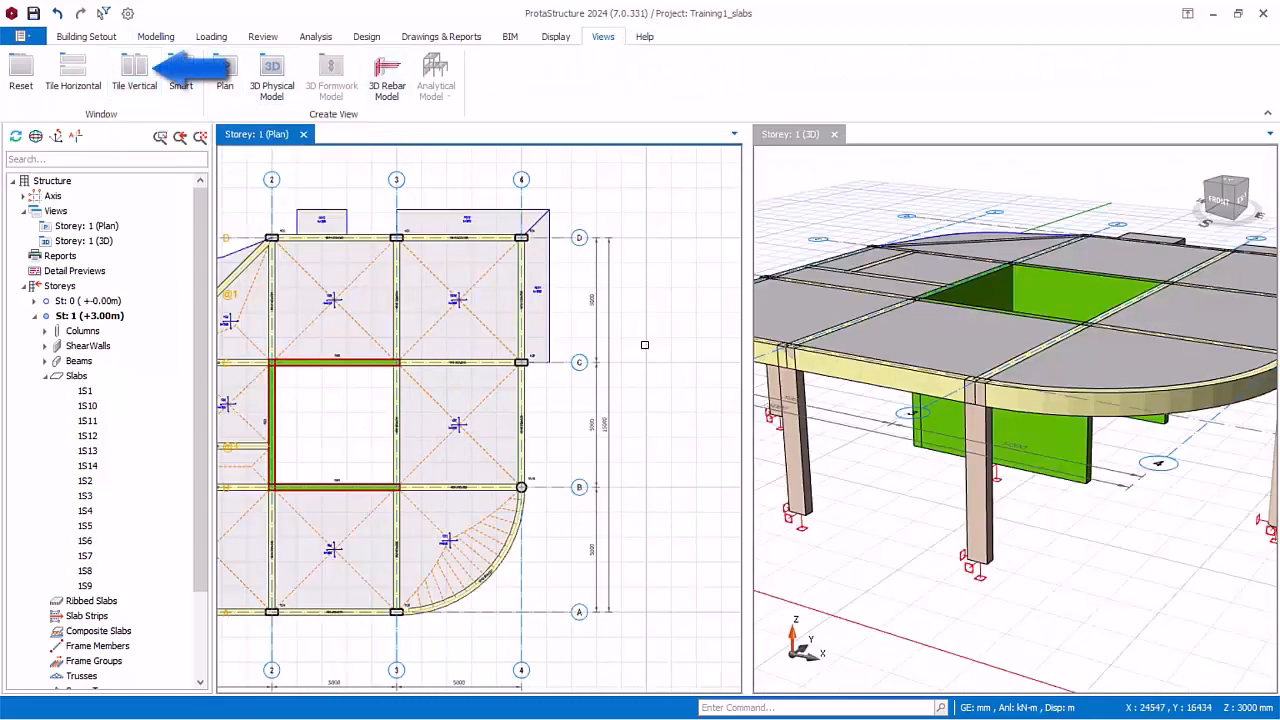
middle_click_drag(446, 475, 700, 405)
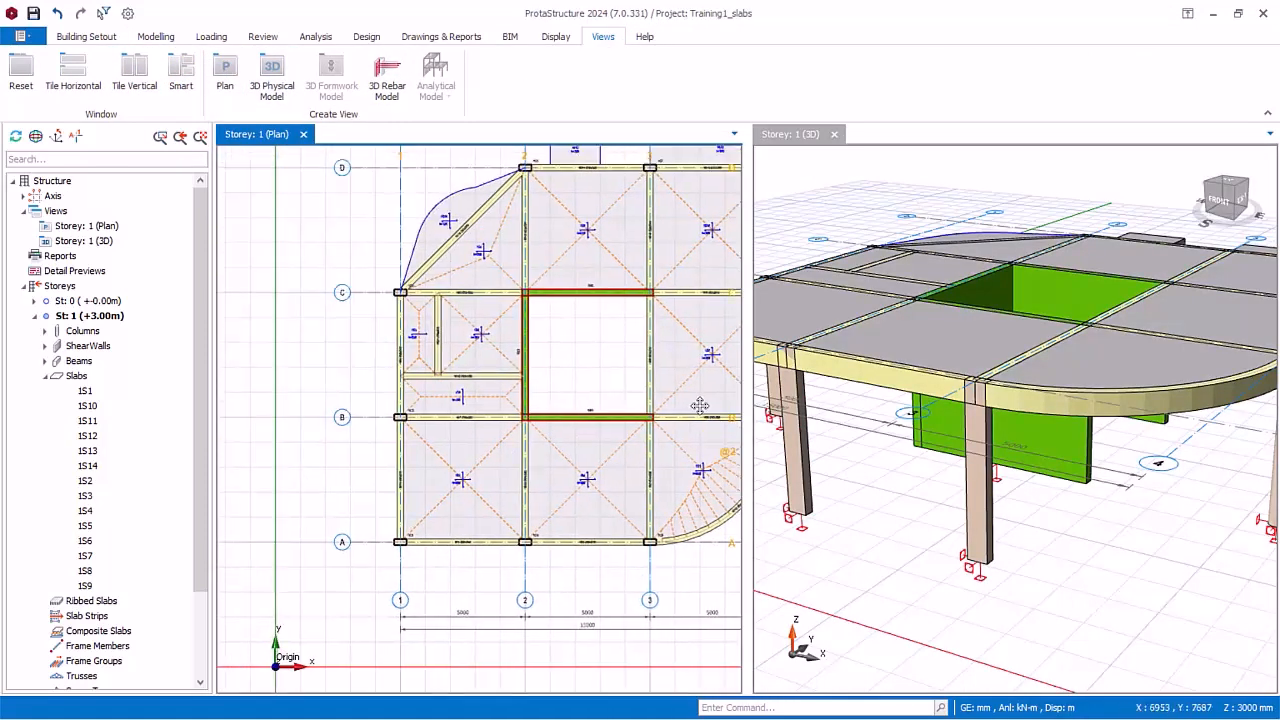
scroll(632, 444, "up", 3)
middle_click_drag(520, 478, 546, 453)
scroll(468, 479, "up", 2)
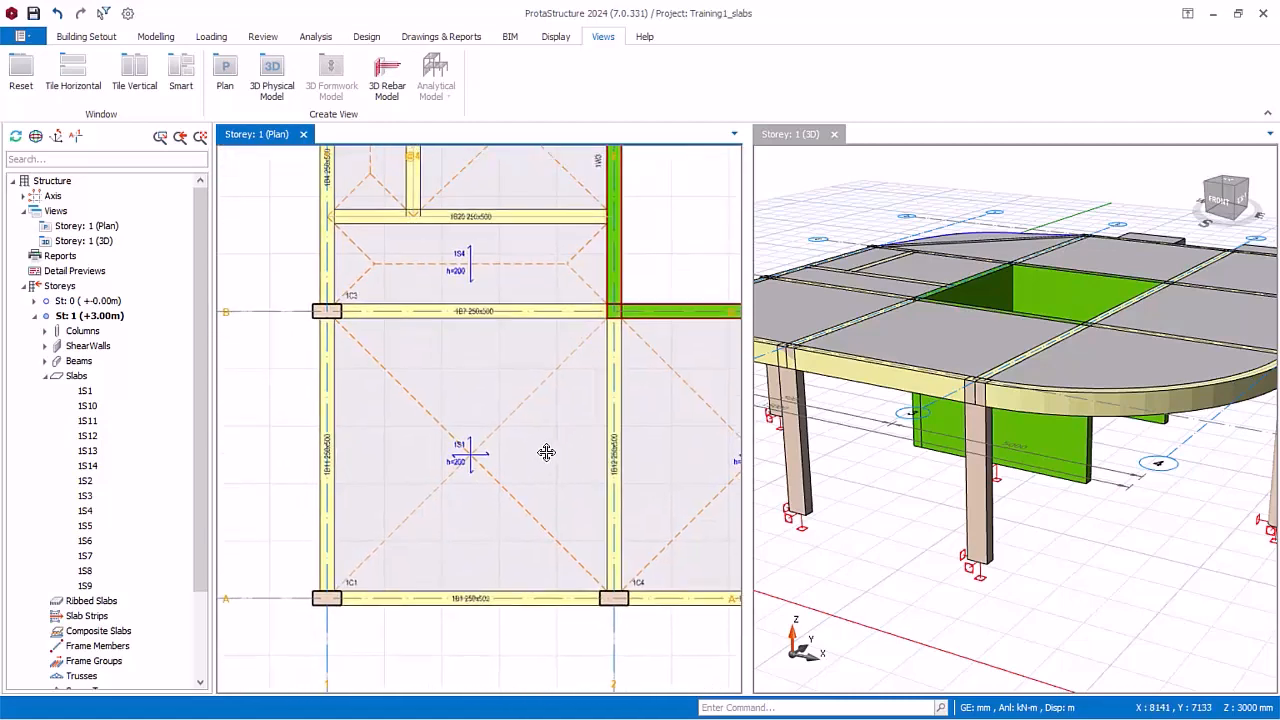
middle_click_drag(890, 450, 1258, 535)
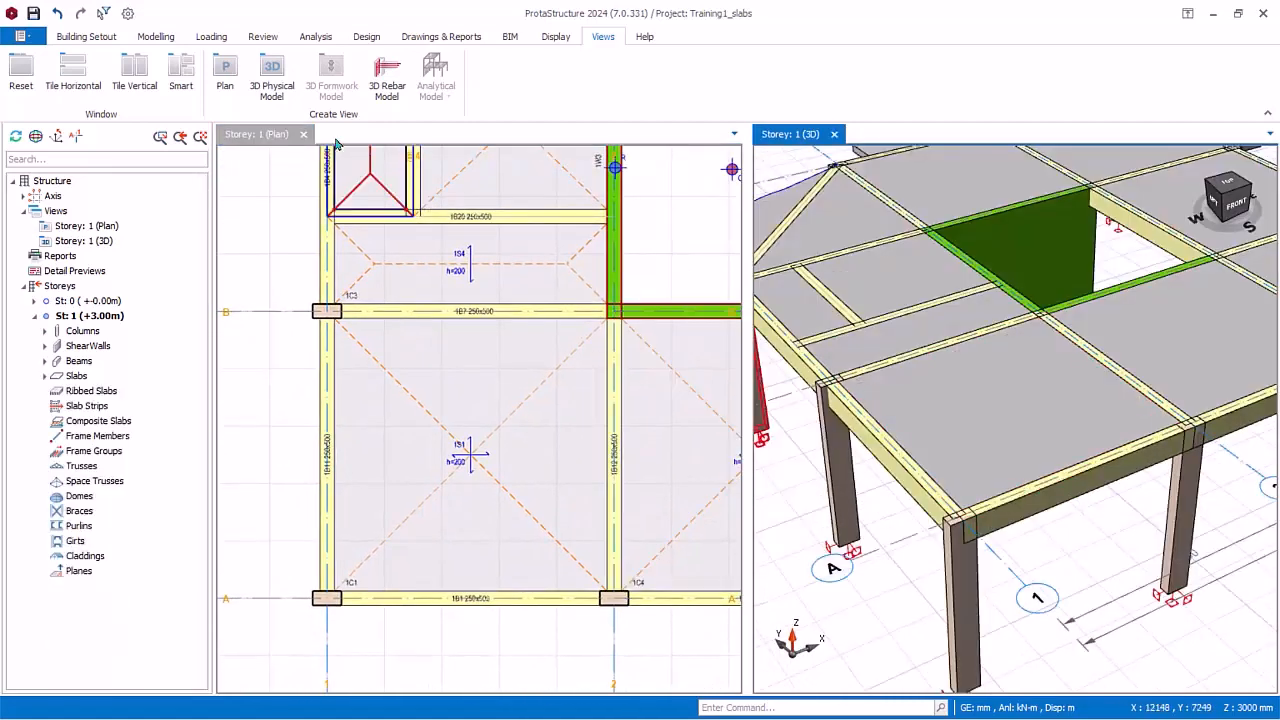
Start a rectangular slab opening with b1 of 1000 mm and b2 of 500 mm
left_click(156, 36)
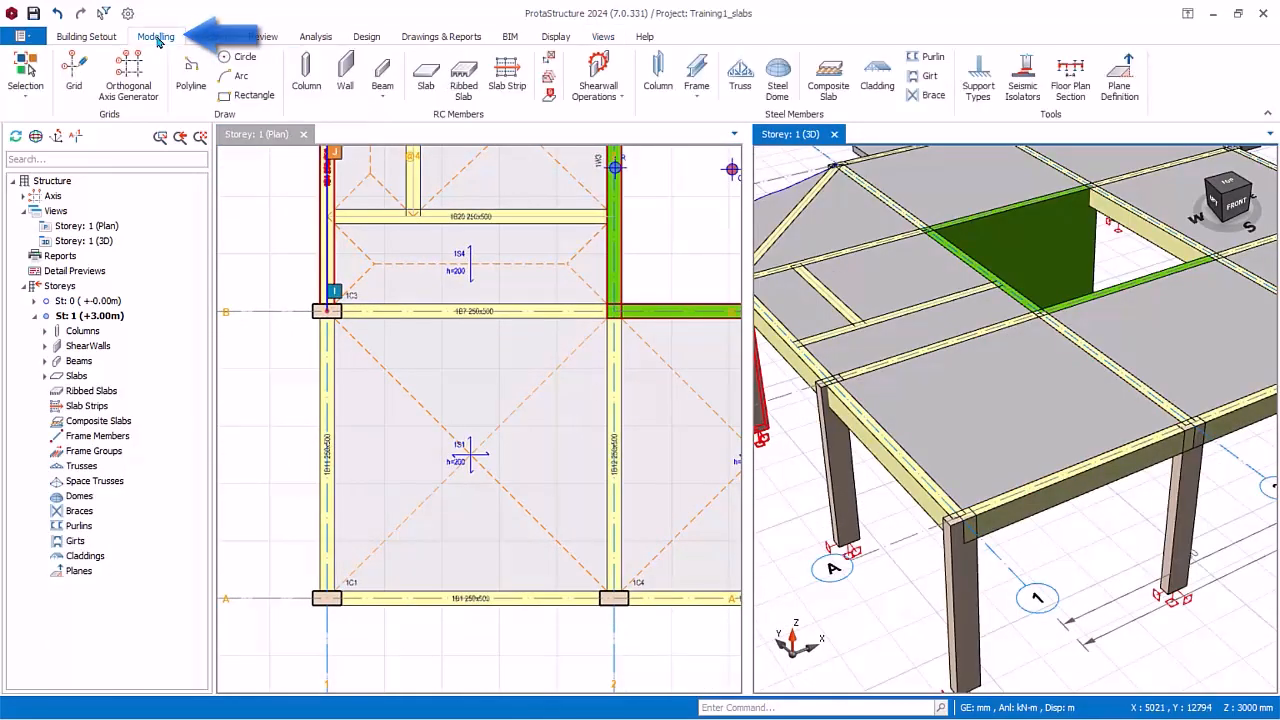
left_click(549, 58)
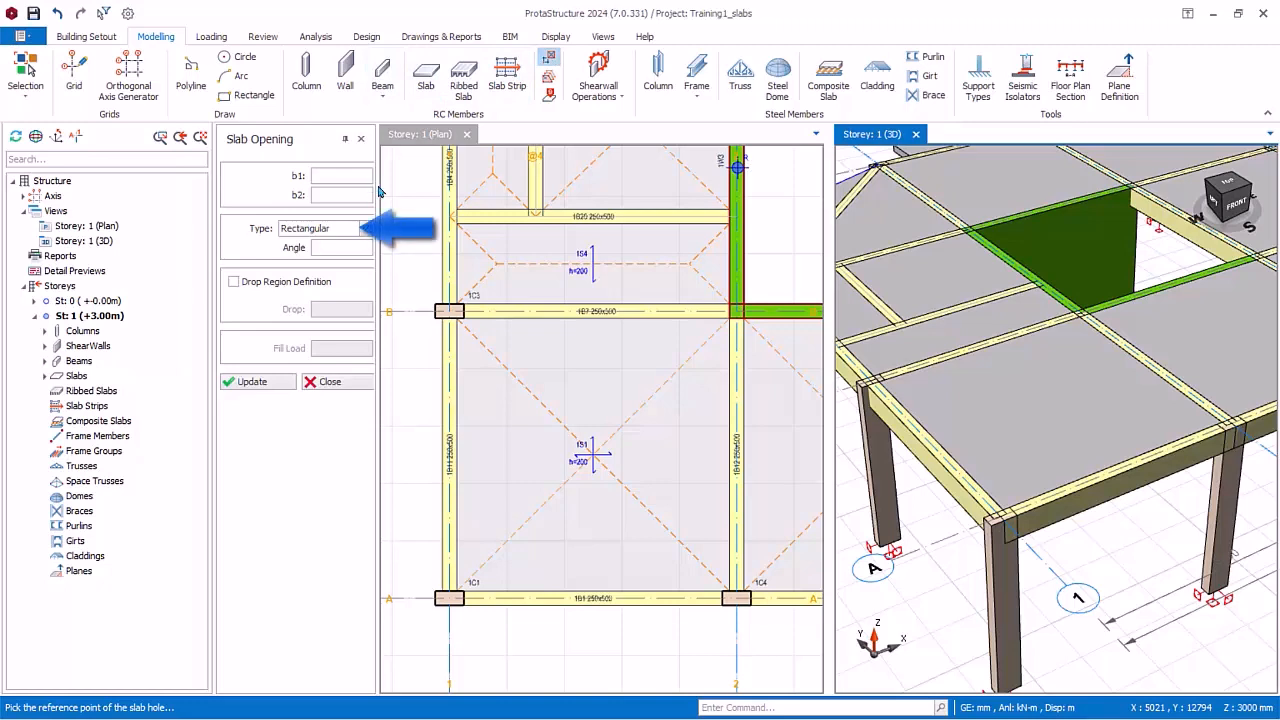
left_click(340, 175)
type("1000")
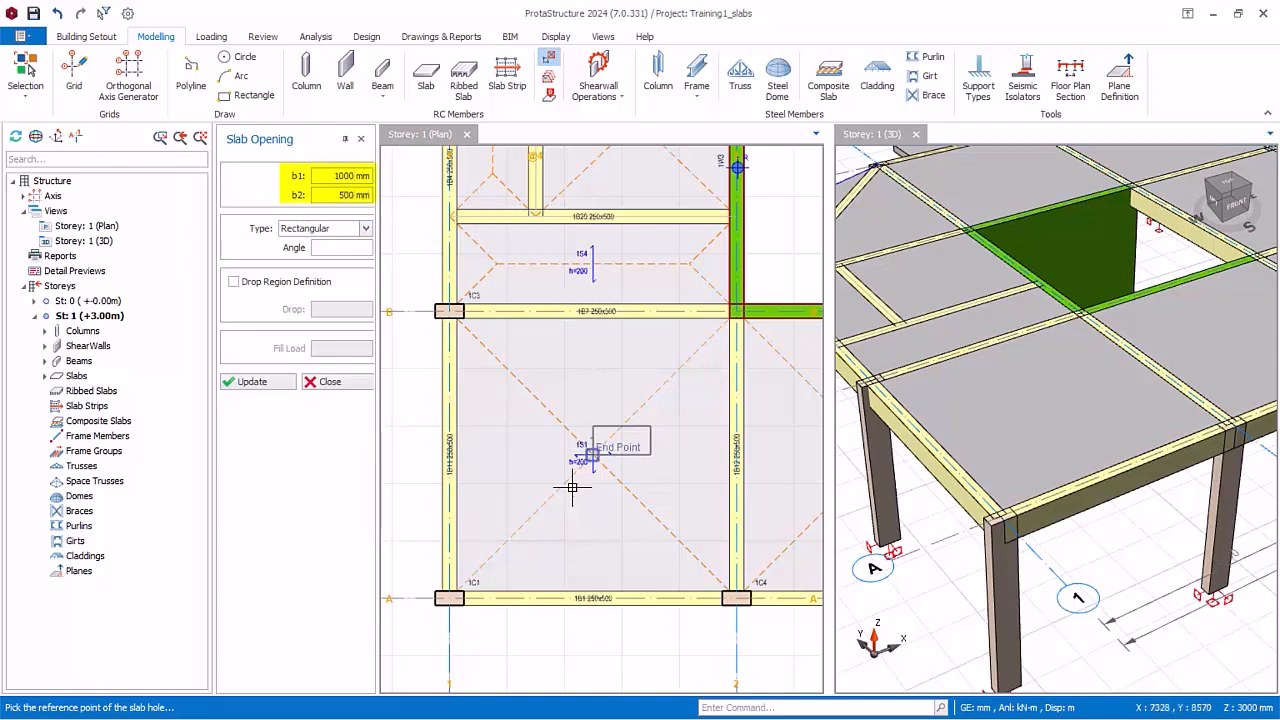
Place the rectangular opening in slab 1S1 at an offset of 1000,1000 from the 1/A axis intersection
left_click(449, 598)
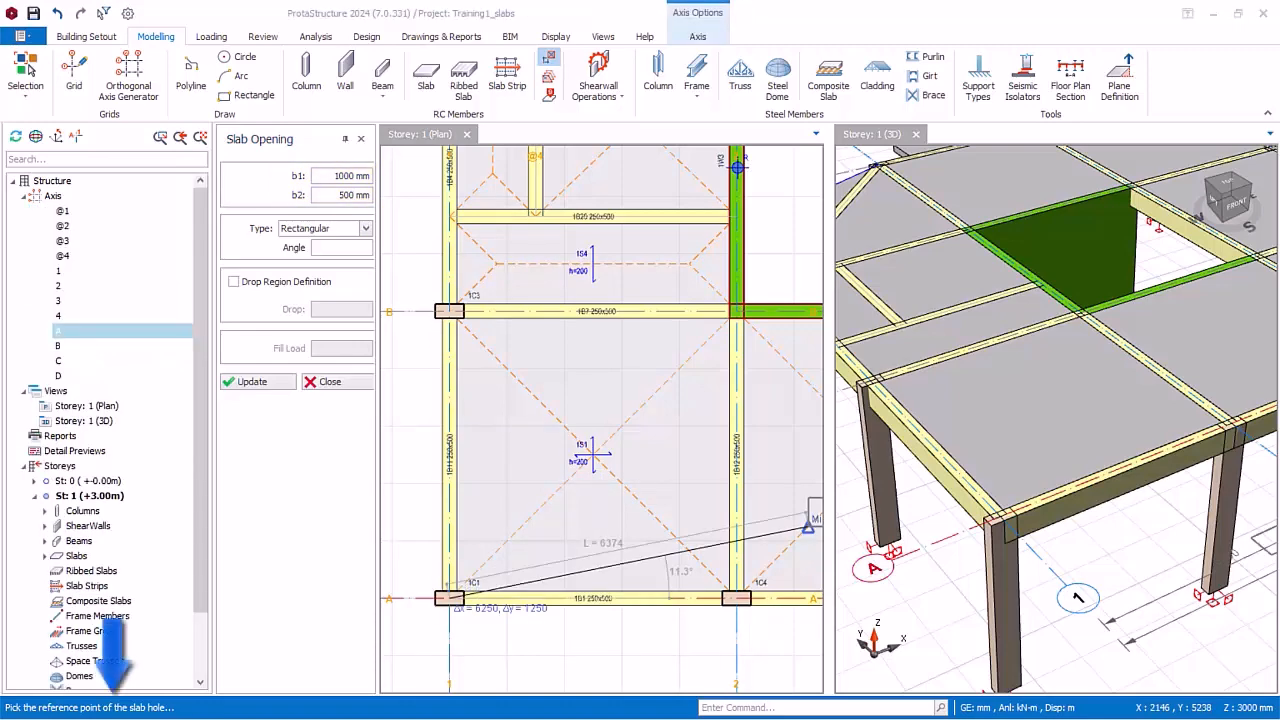
left_click(451, 598)
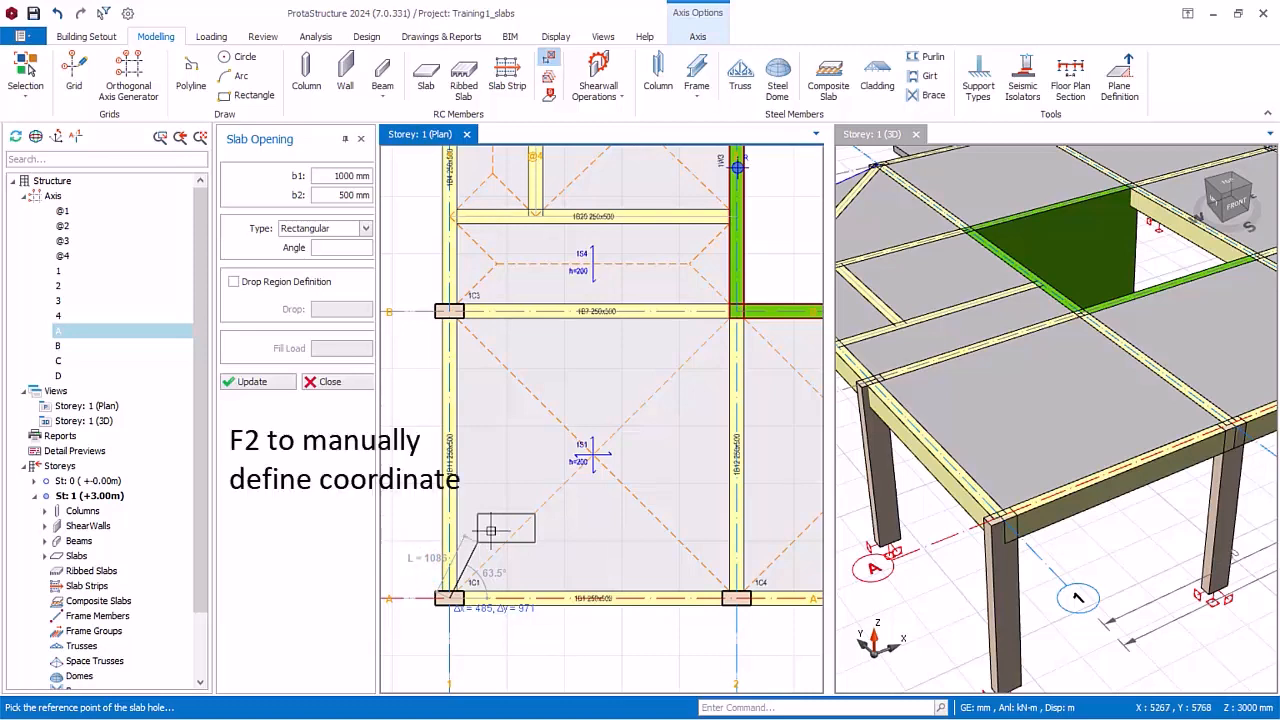
key("F2")
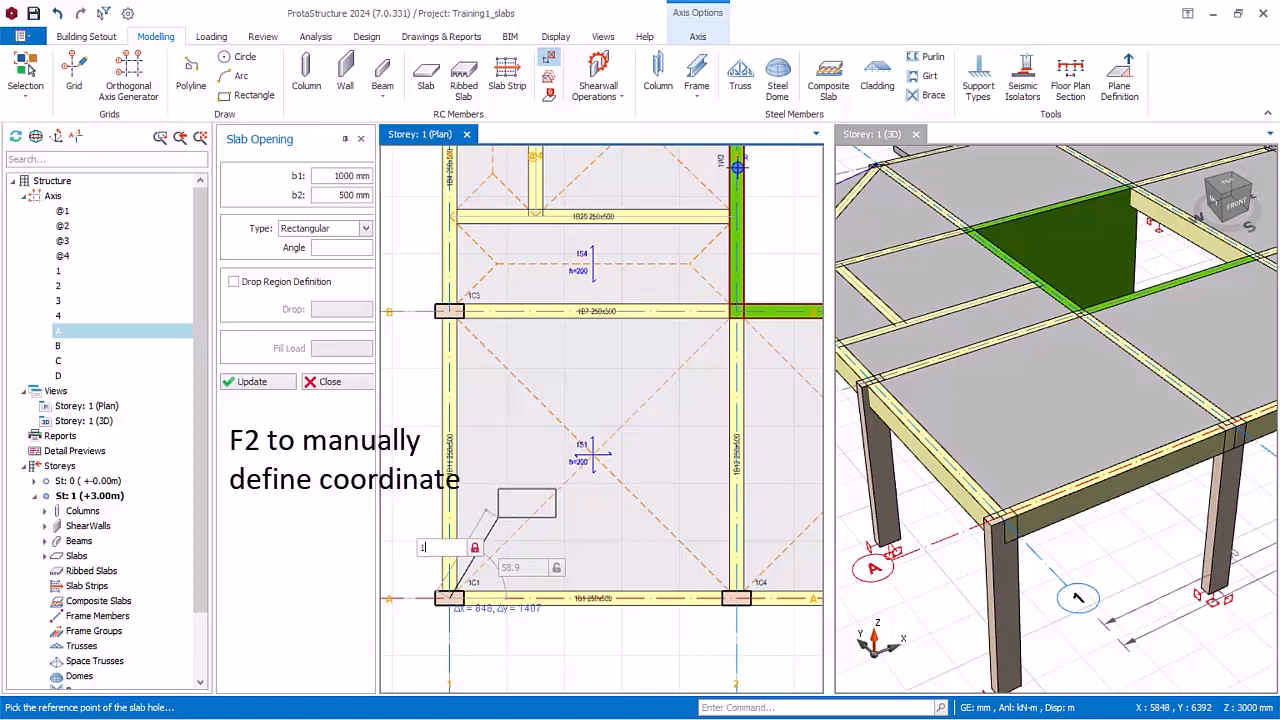
type("1000,1000")
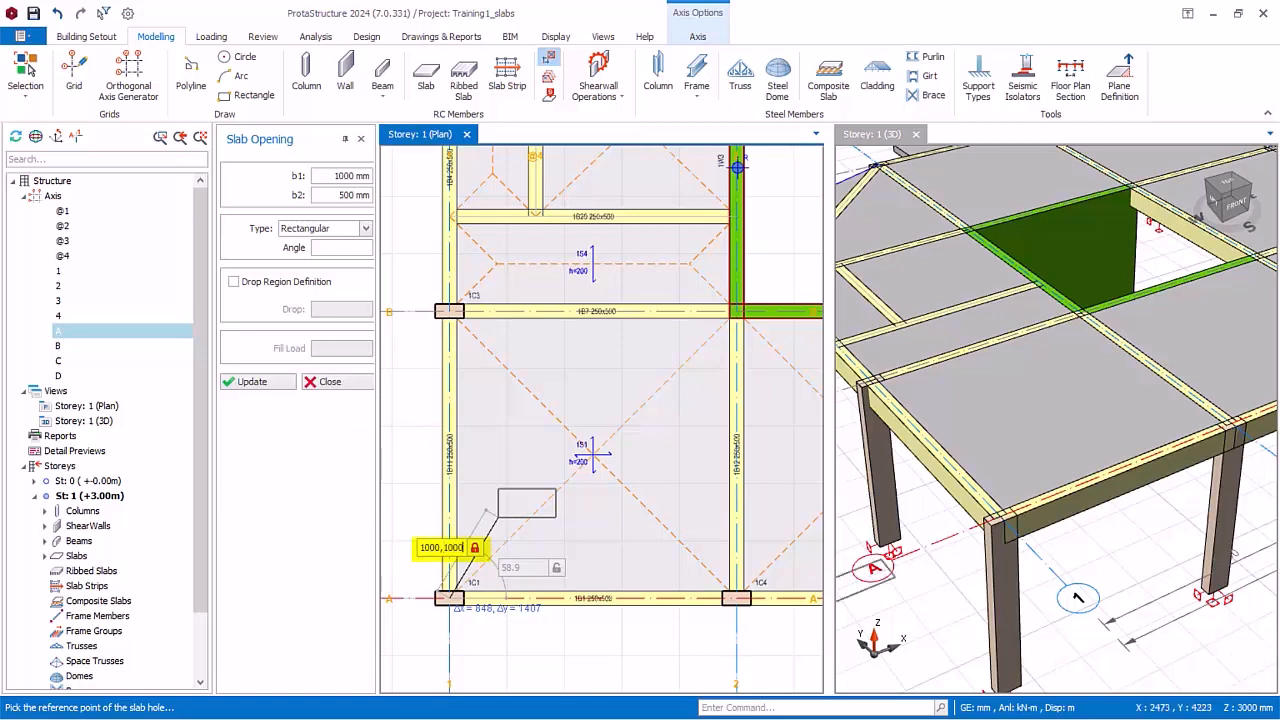
key("Return")
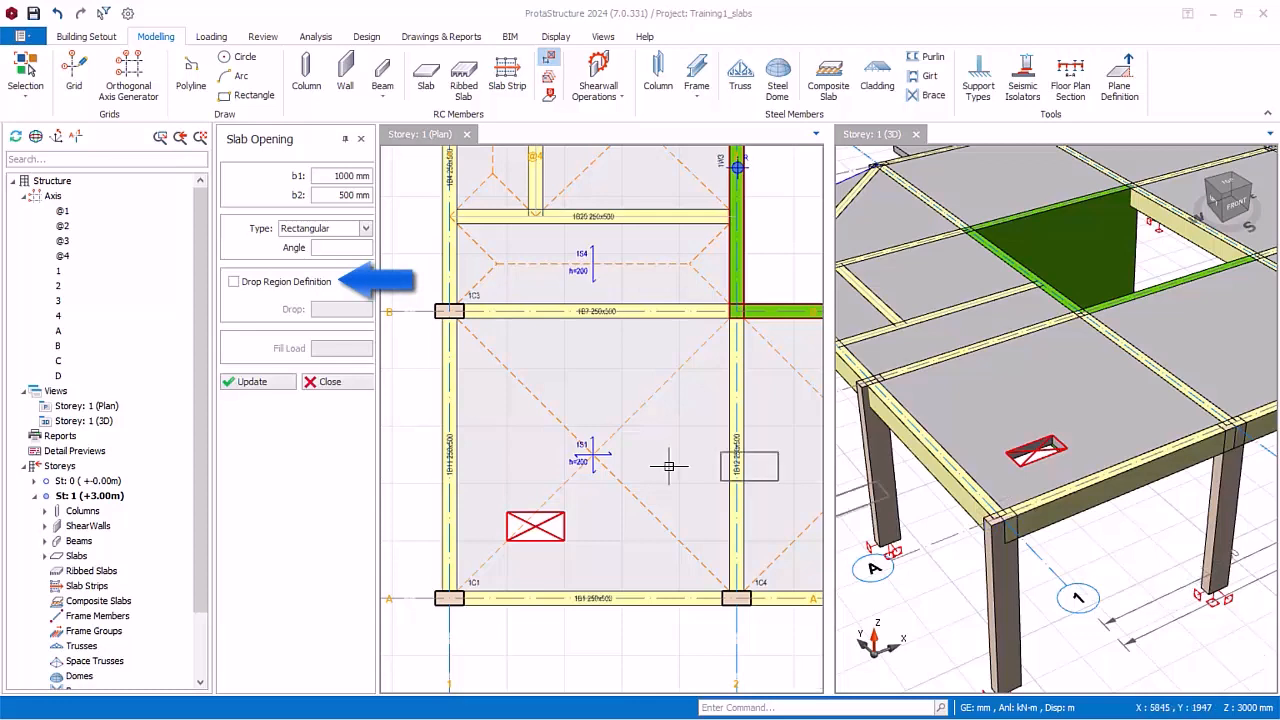
Add a 1000 x 500 mm rectangular drop region with a -50 mm drop at X 6000, Y 8000 in slab 1S1
left_click(234, 283)
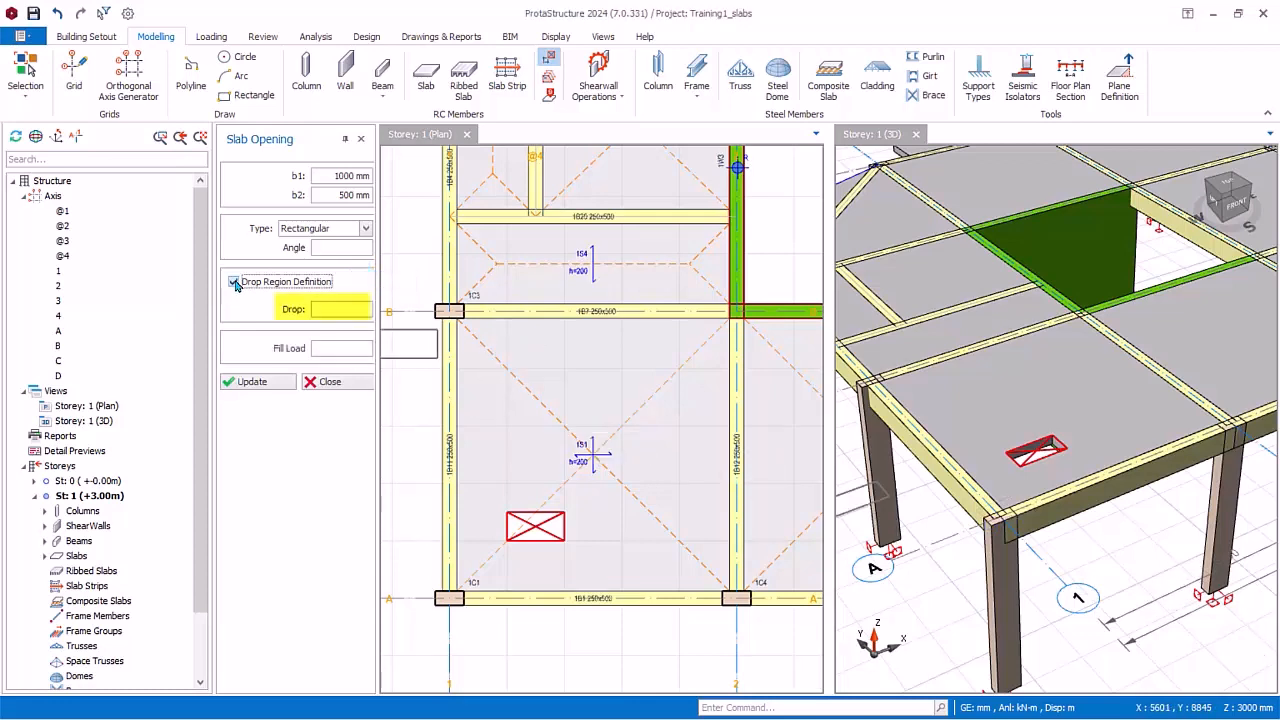
left_click(352, 309)
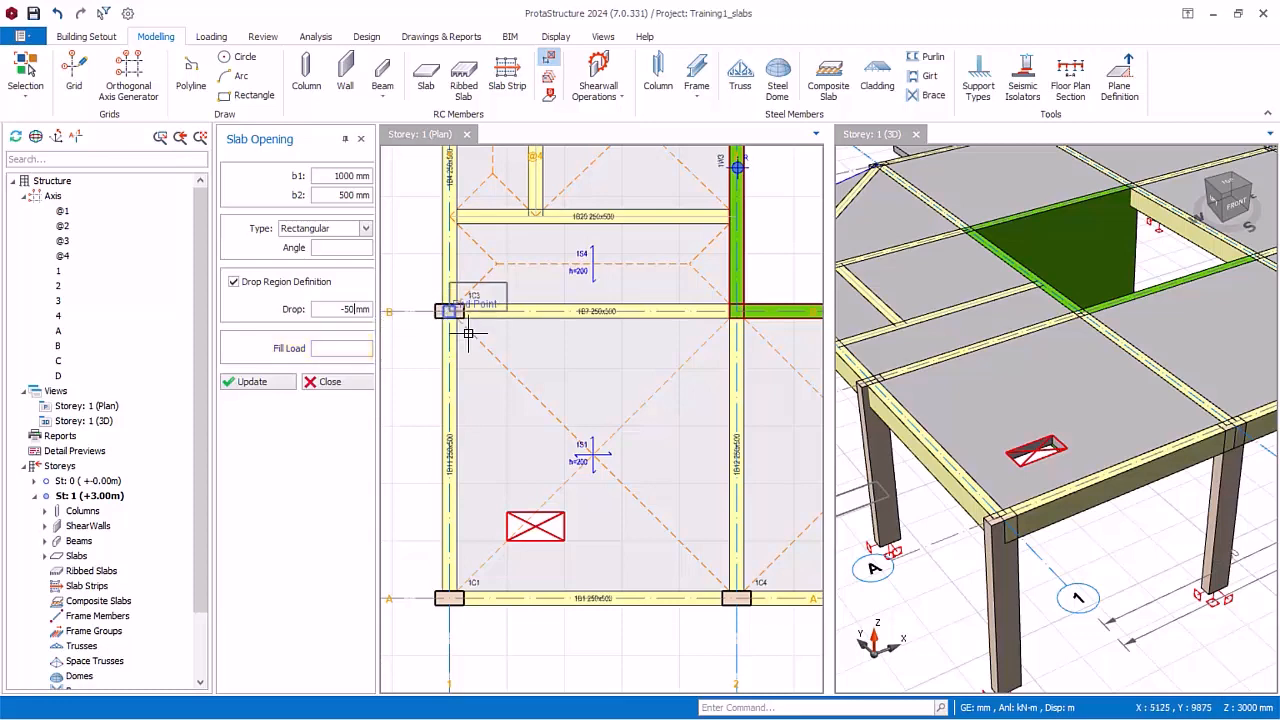
left_click(455, 592)
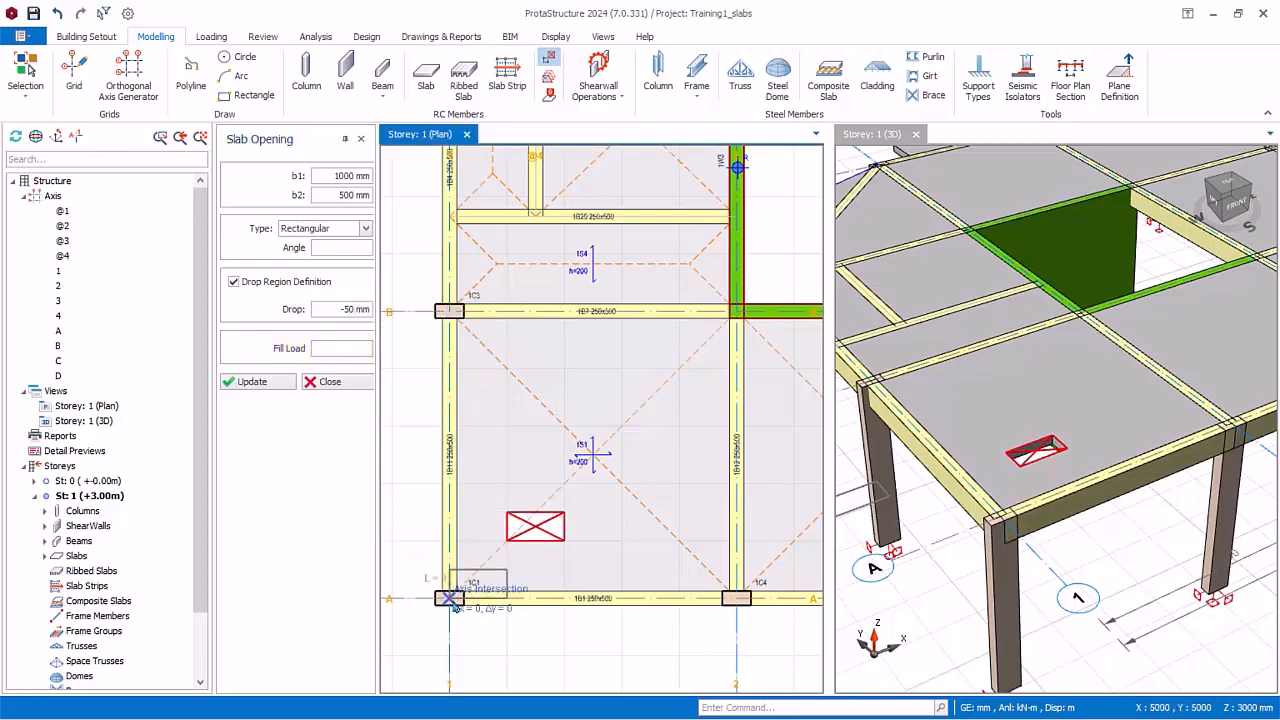
left_click(508, 426)
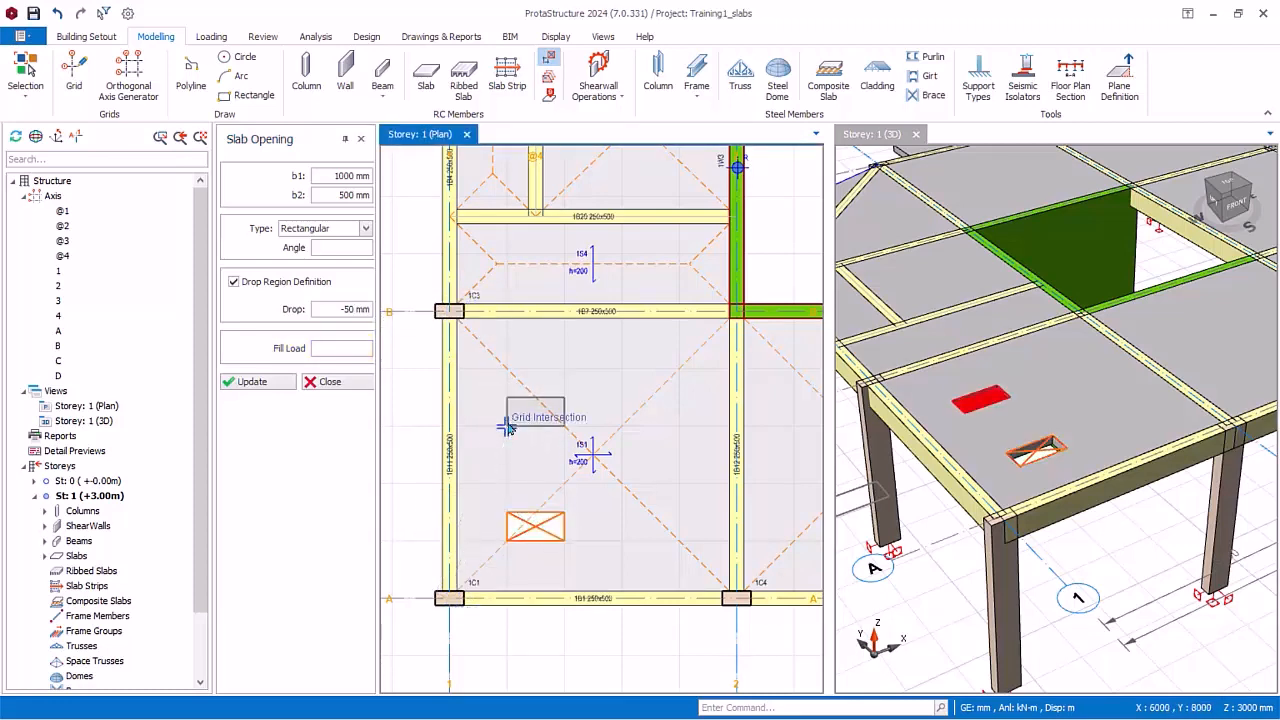
scroll(1067, 457, "up", 4)
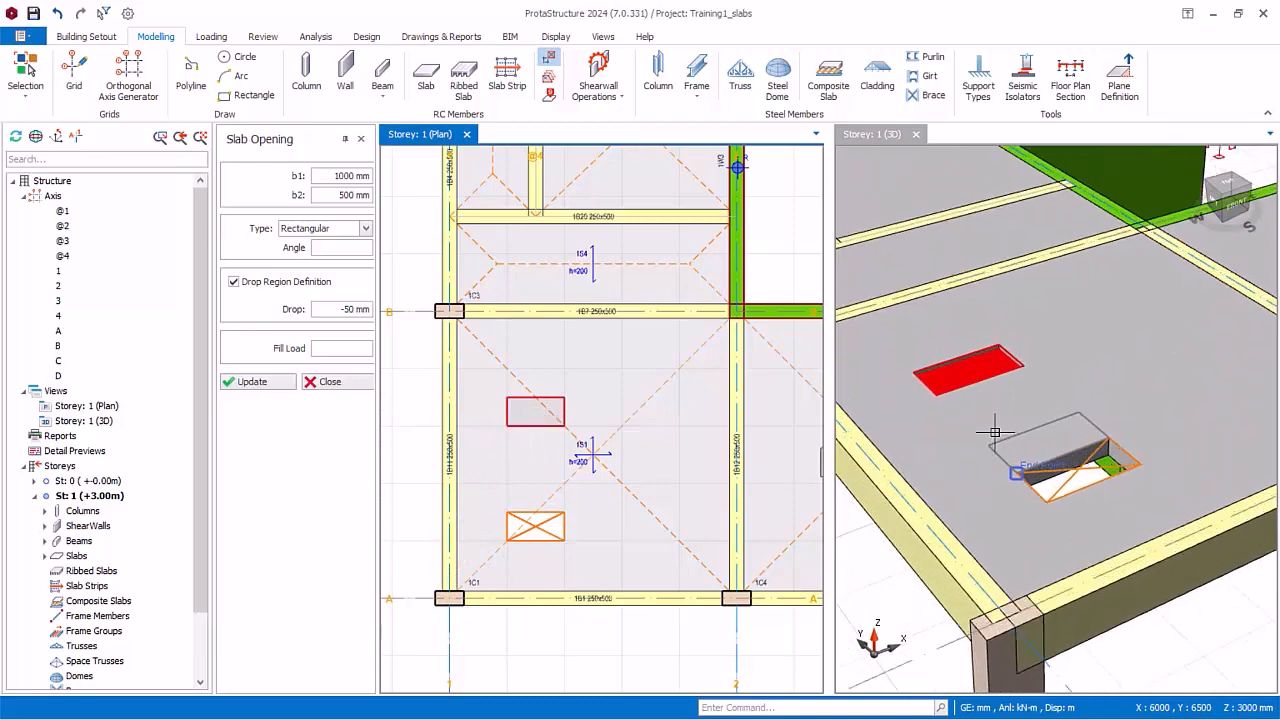
scroll(995, 432, "up", 2)
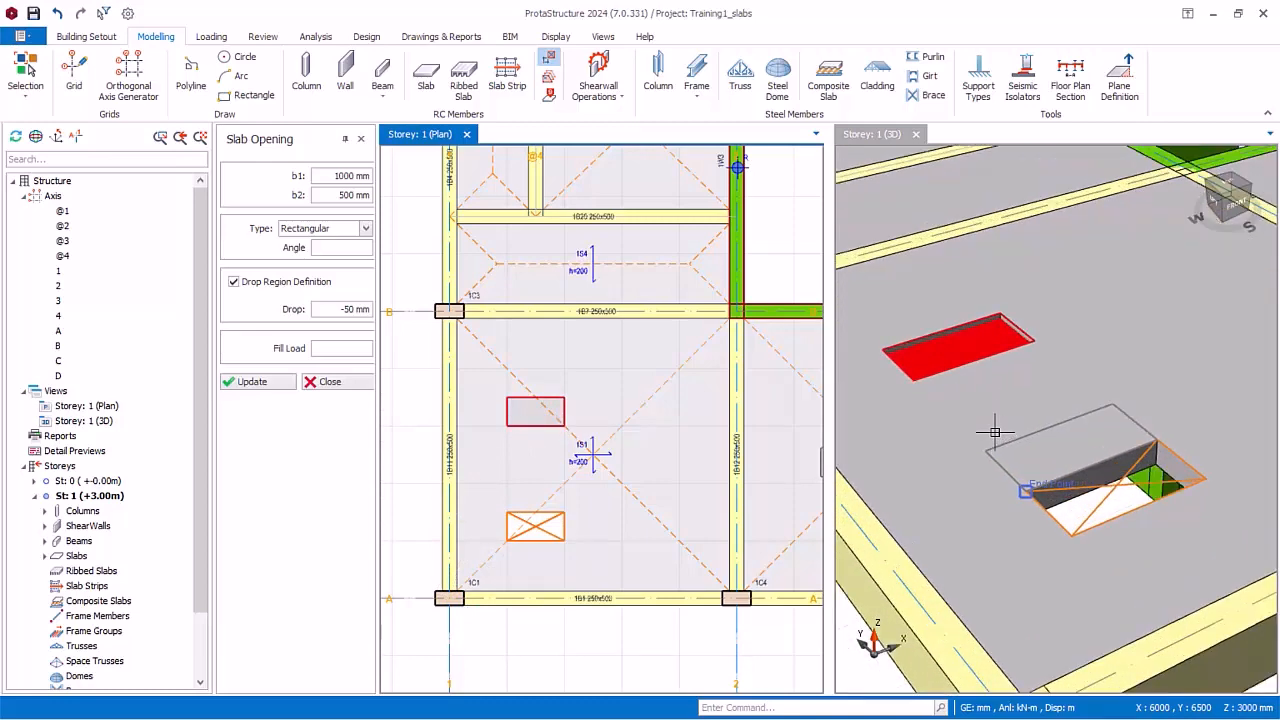
Insert a circular opening of 1000 mm diameter, without drop region definition, in the upper-right quarter of slab 1S1
left_click(366, 229)
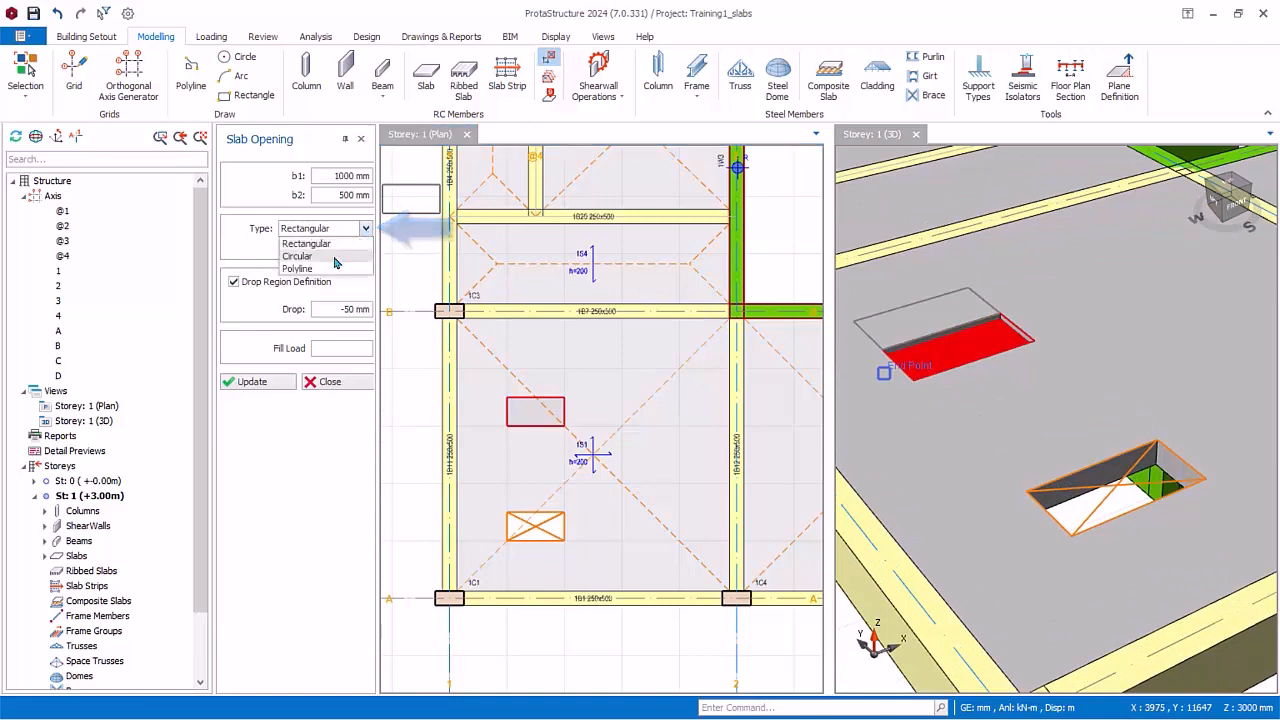
left_click(335, 257)
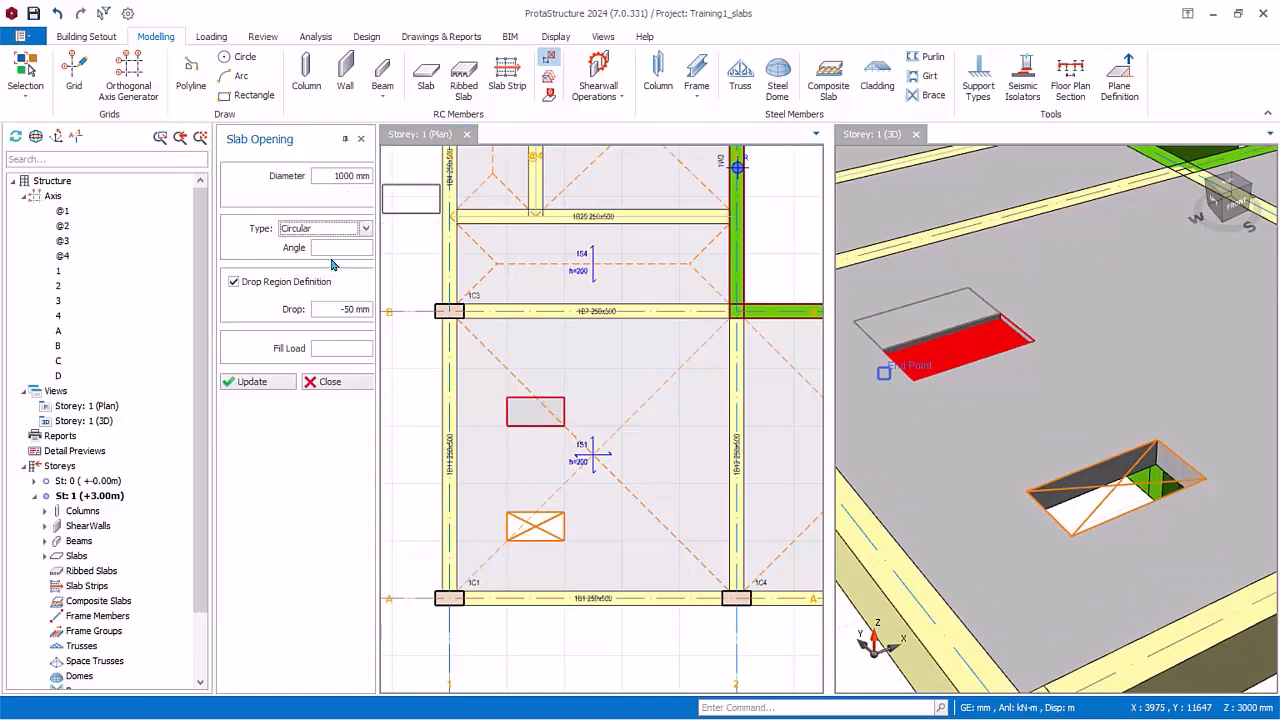
left_click(234, 283)
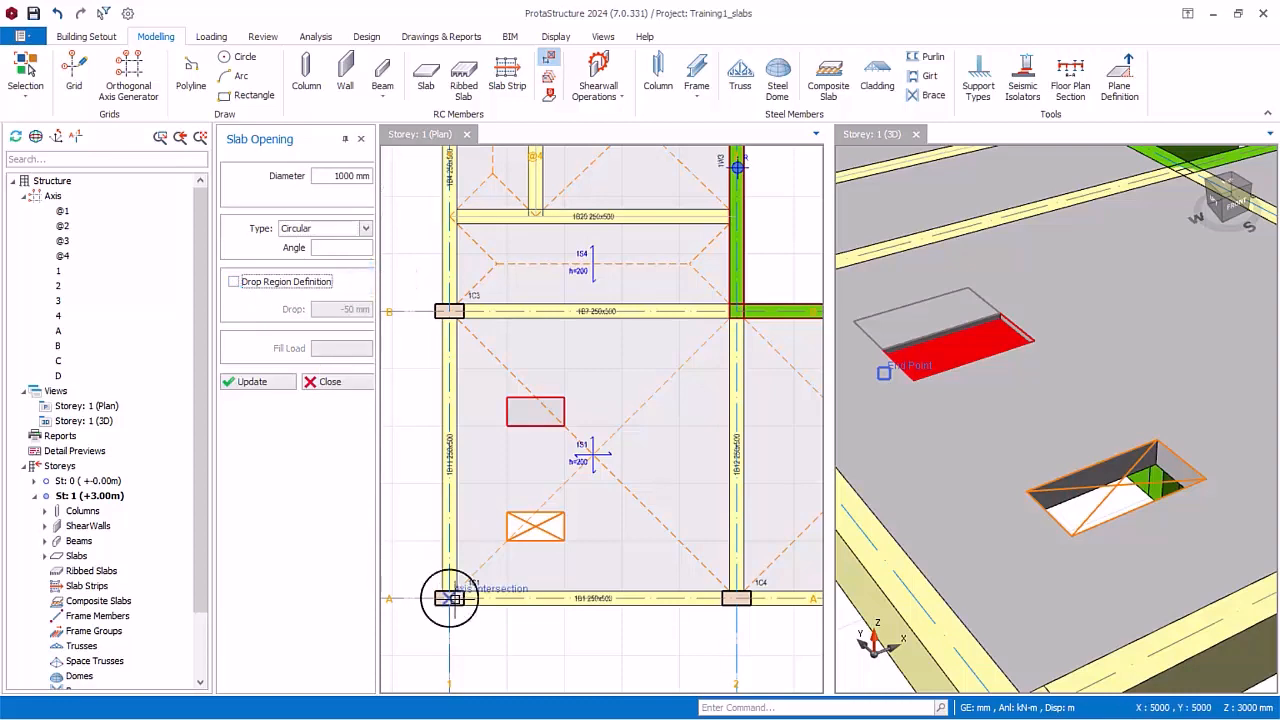
left_click(642, 378)
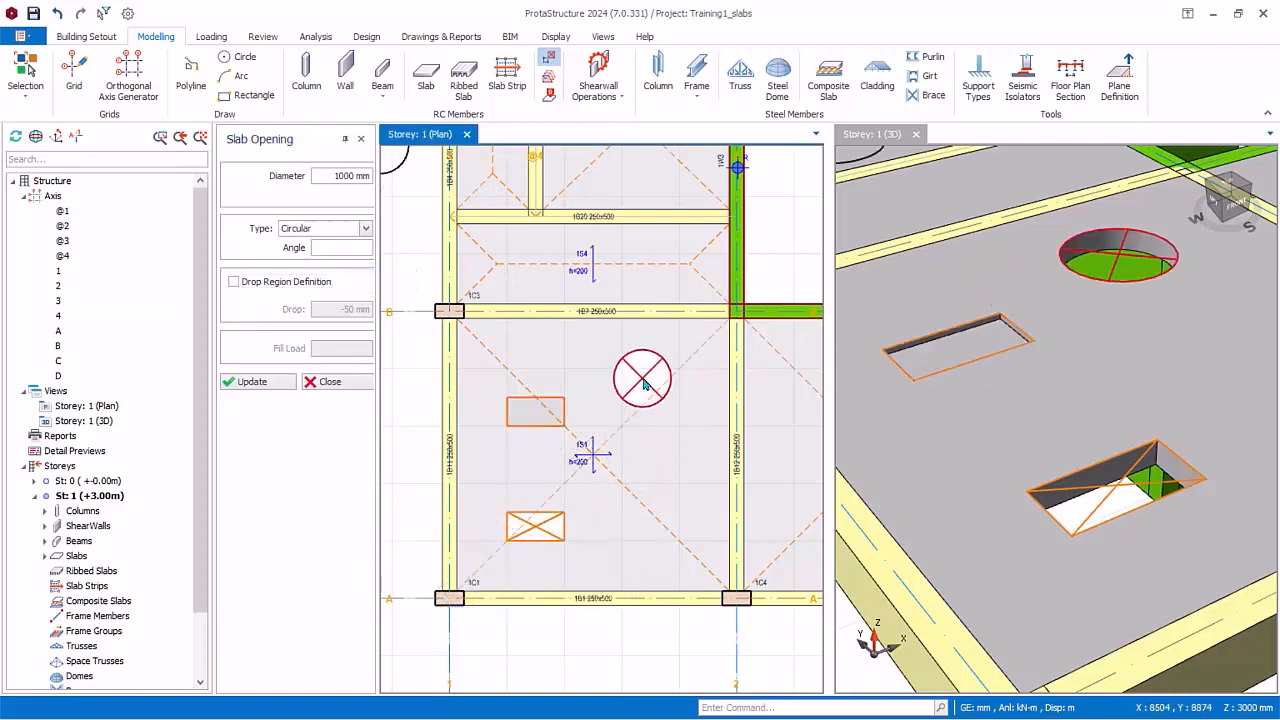
Start a polyline slab opening at X 8000, Y 6000 with a vertical segment followed by an arc about 1250 mm wide
left_click(366, 228)
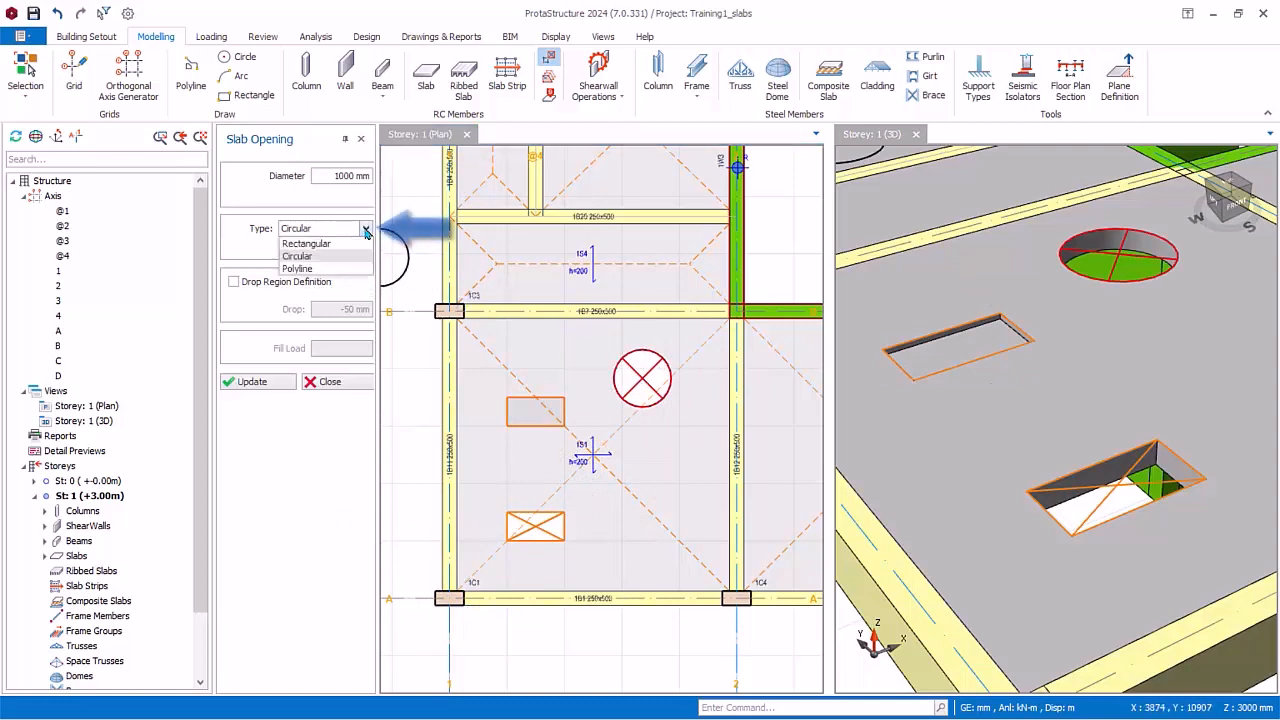
left_click(315, 268)
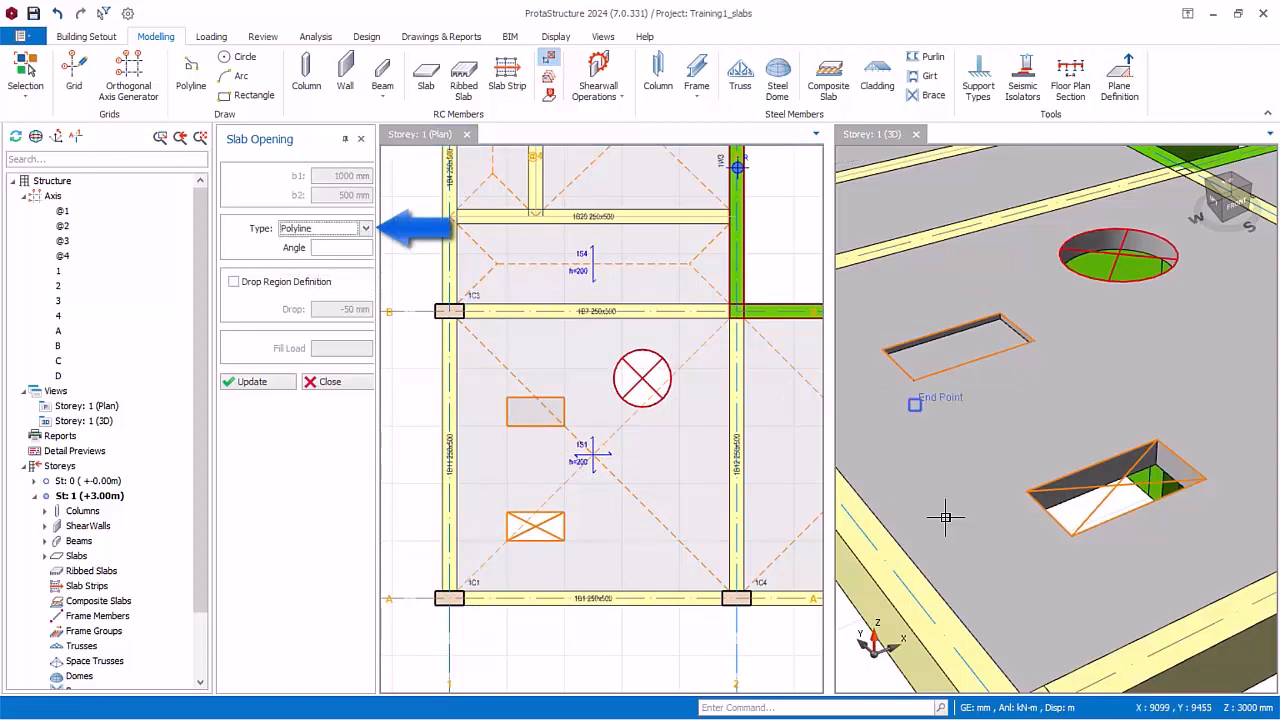
scroll(994, 460, "down", 2)
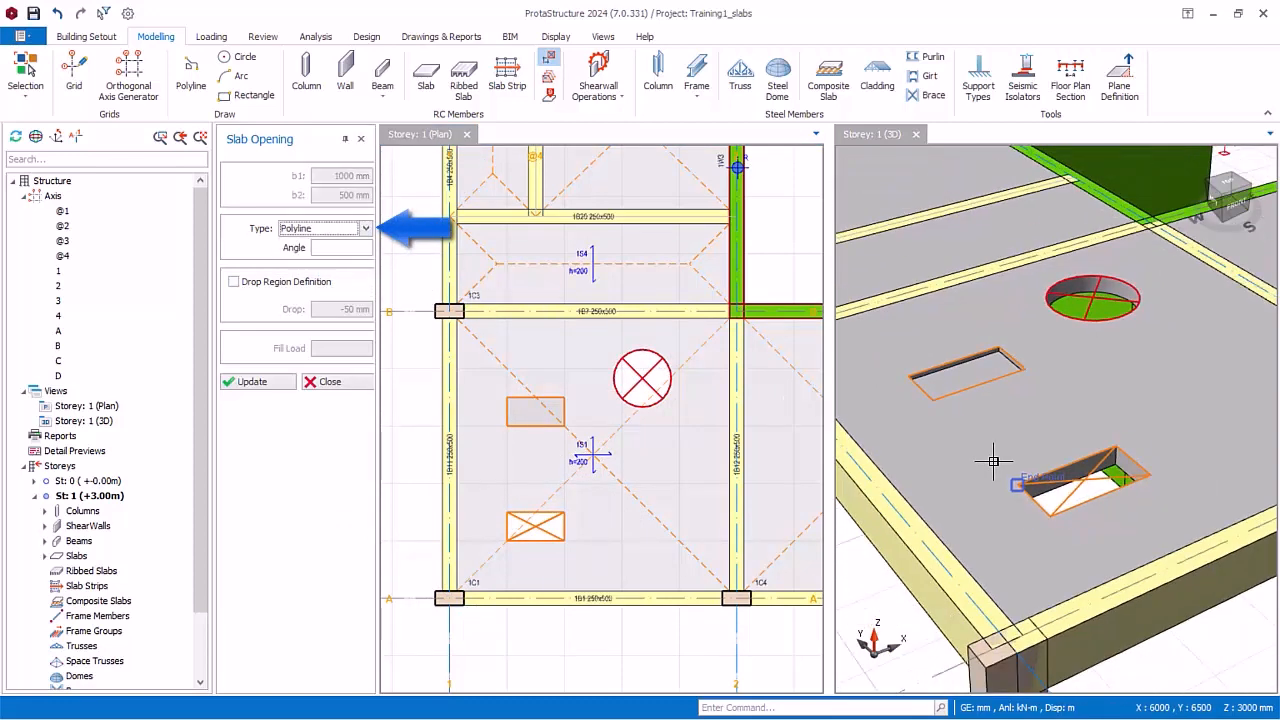
left_click(619, 539)
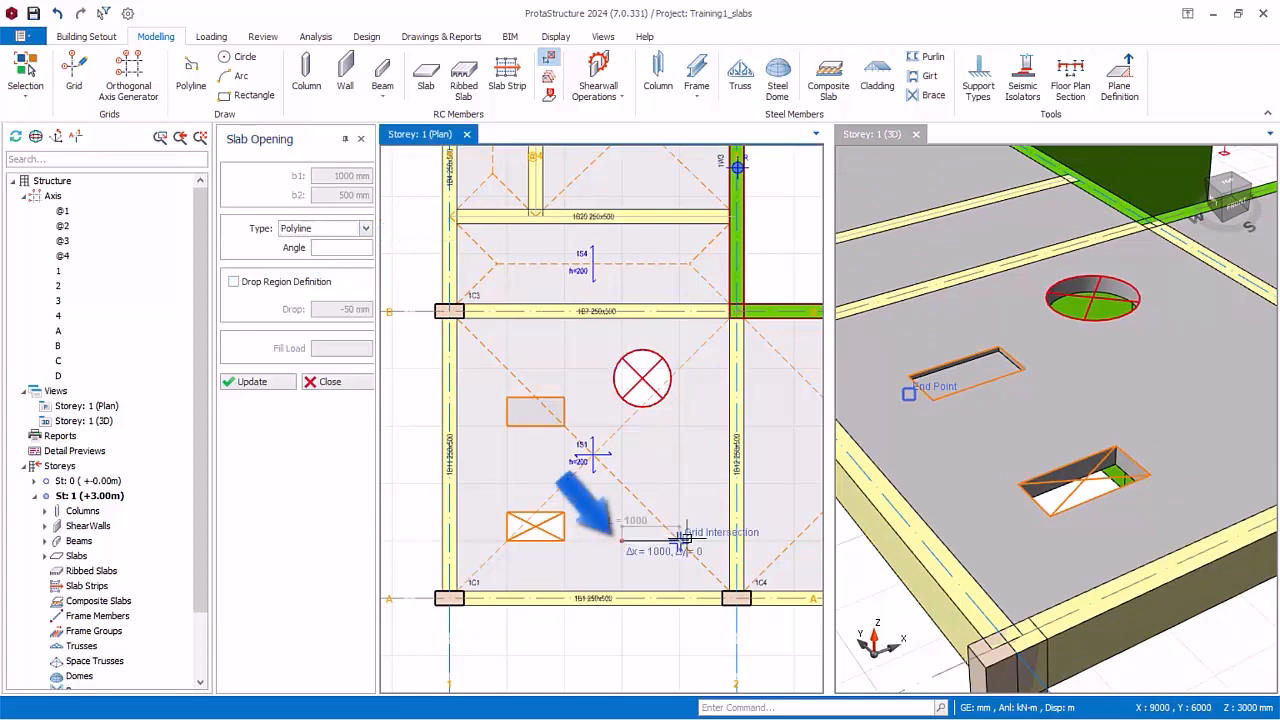
left_click(621, 457)
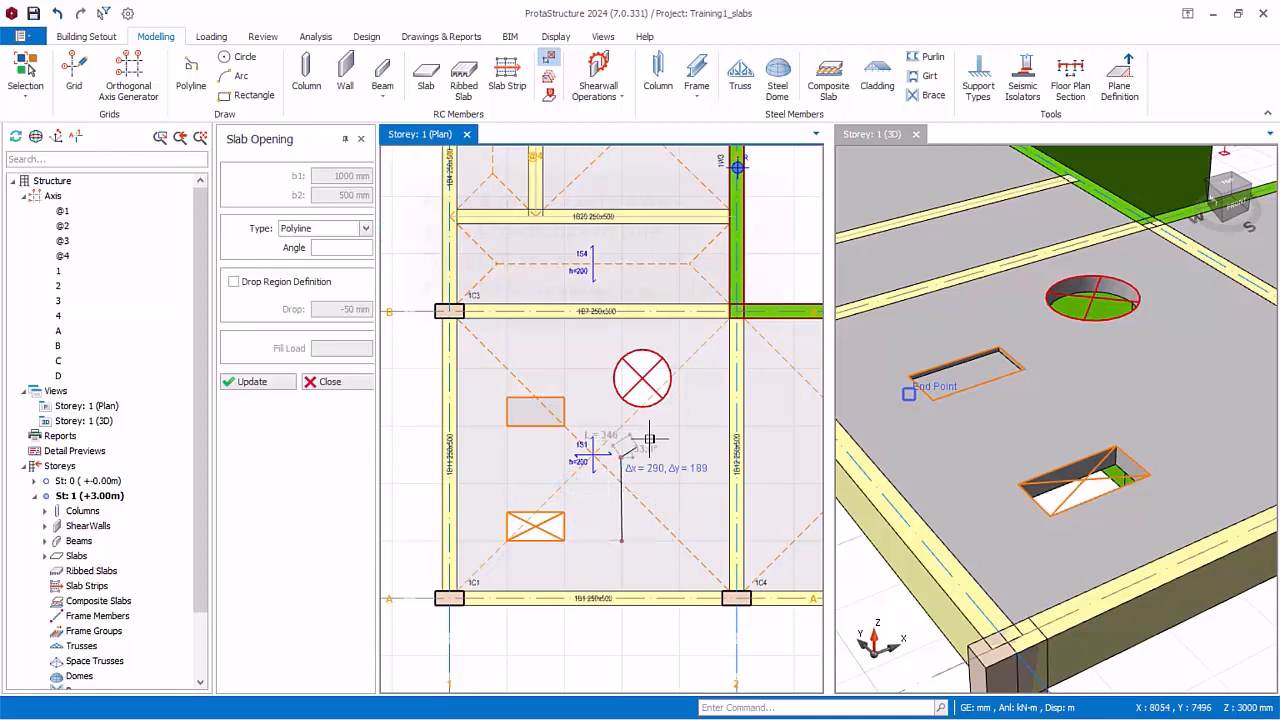
key("a")
left_click(692, 458)
Add a straight segment about 1394 mm down from the arc, close the opening at X 8000, Y 6000, and end opening insertion
key("l")
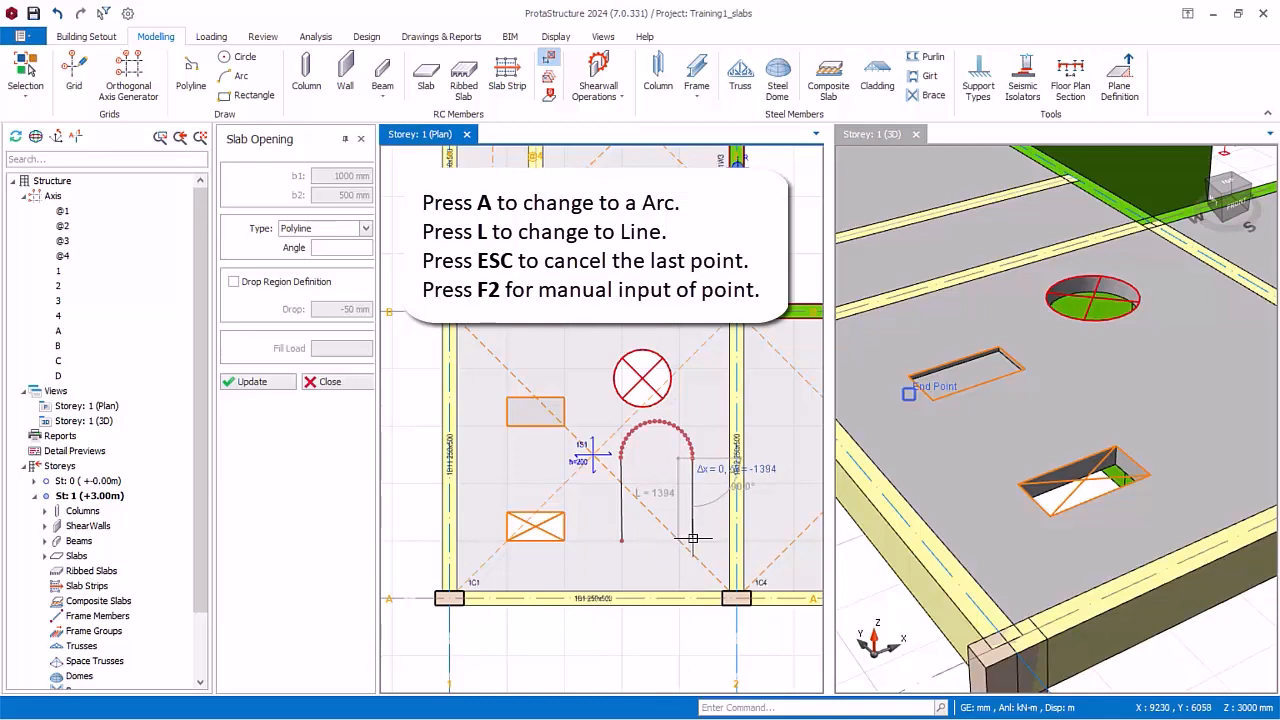
left_click(692, 537)
scroll(649, 538, "up", 2)
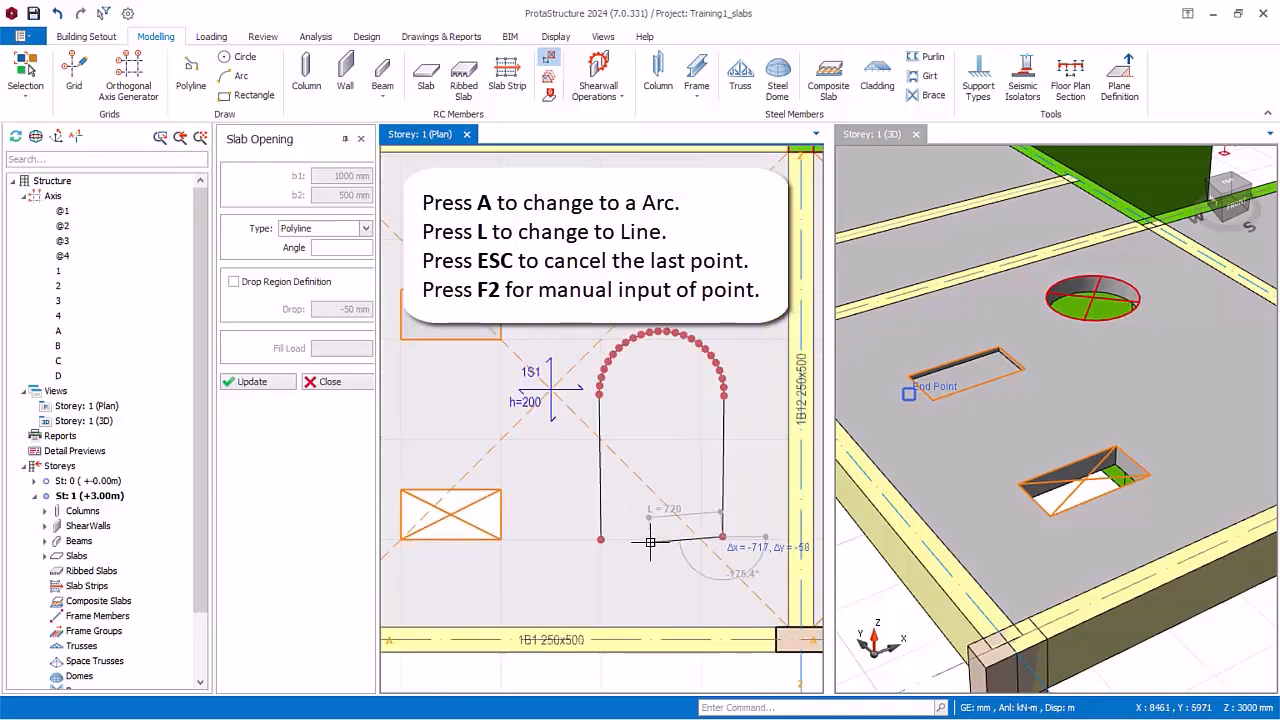
scroll(602, 540, "down", 2)
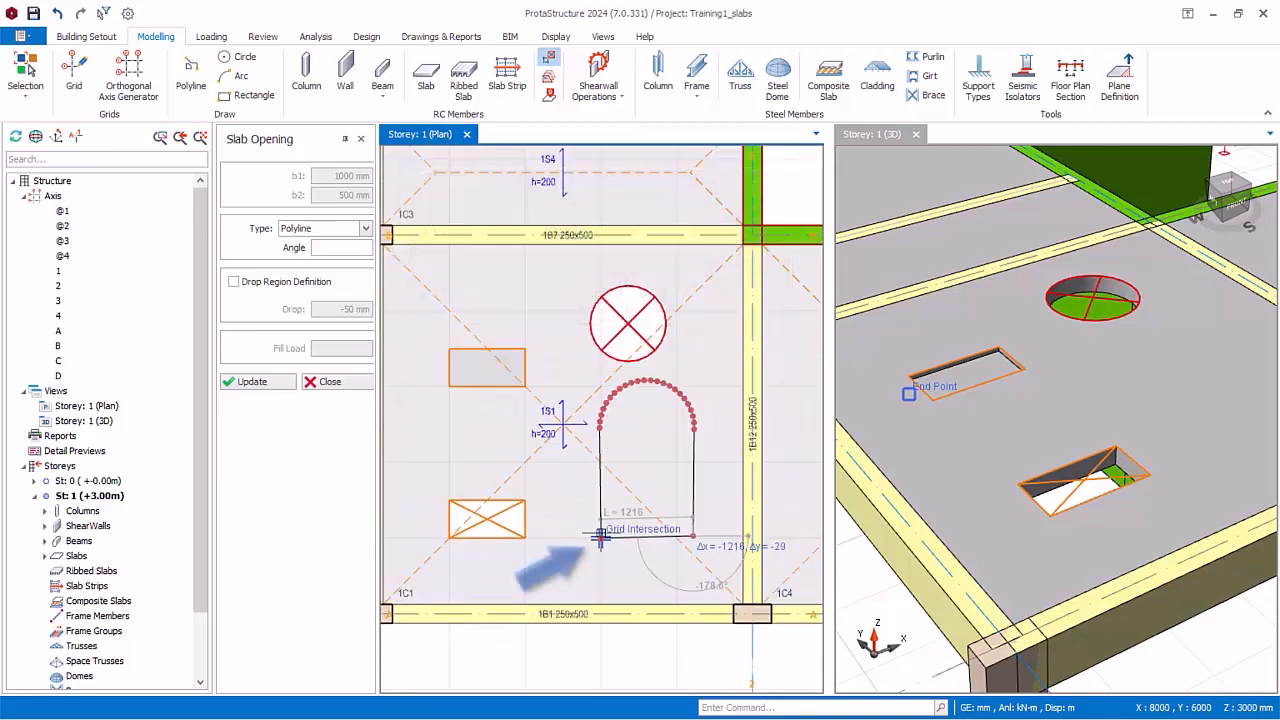
left_click(600, 537)
scroll(672, 520, "down", 1)
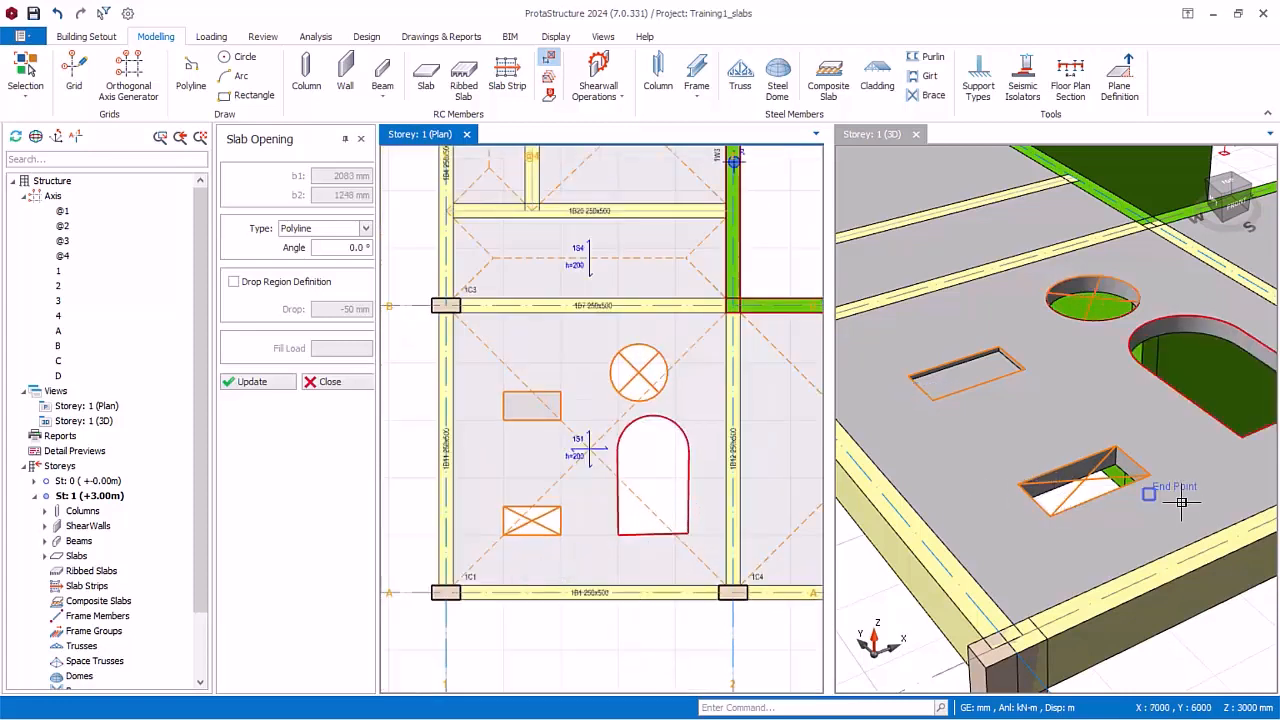
left_click(330, 382)
Delete the circular opening, the arched polyline opening and the rectangular drop region from slab 1S1
left_click(614, 390)
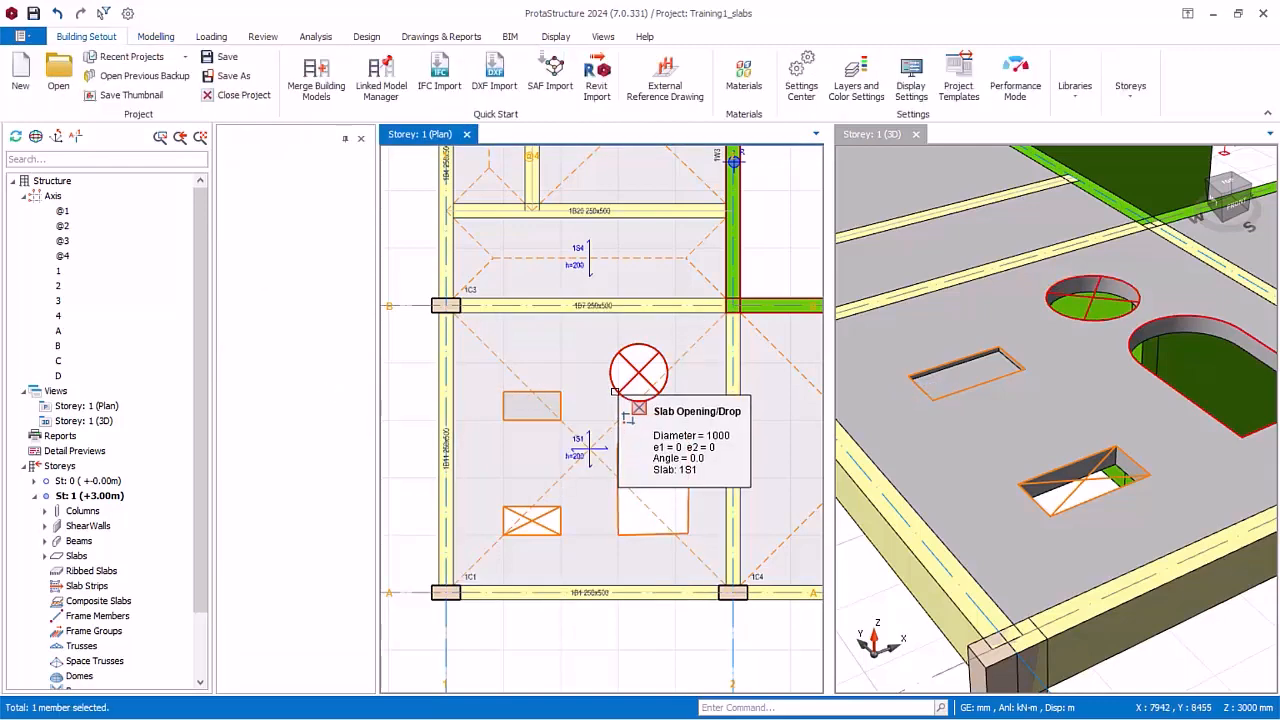
key("Delete")
left_click(618, 454)
key("Delete")
left_click(527, 421)
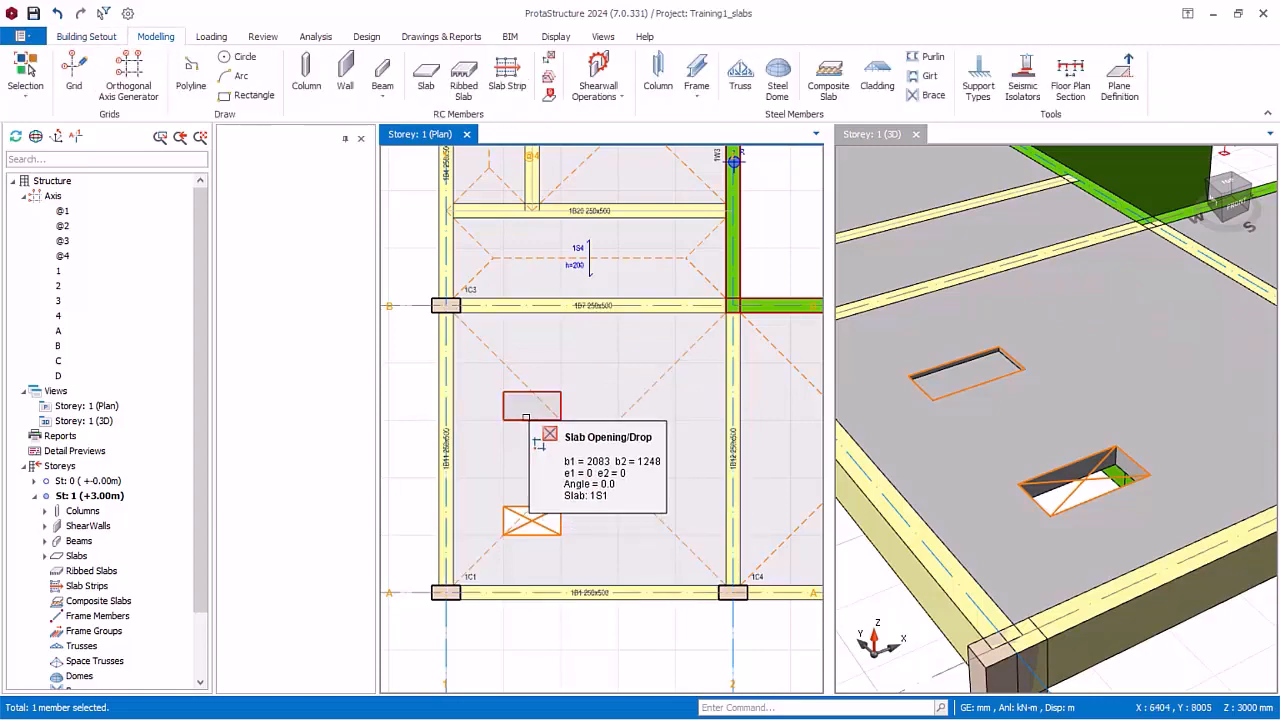
key("Delete")
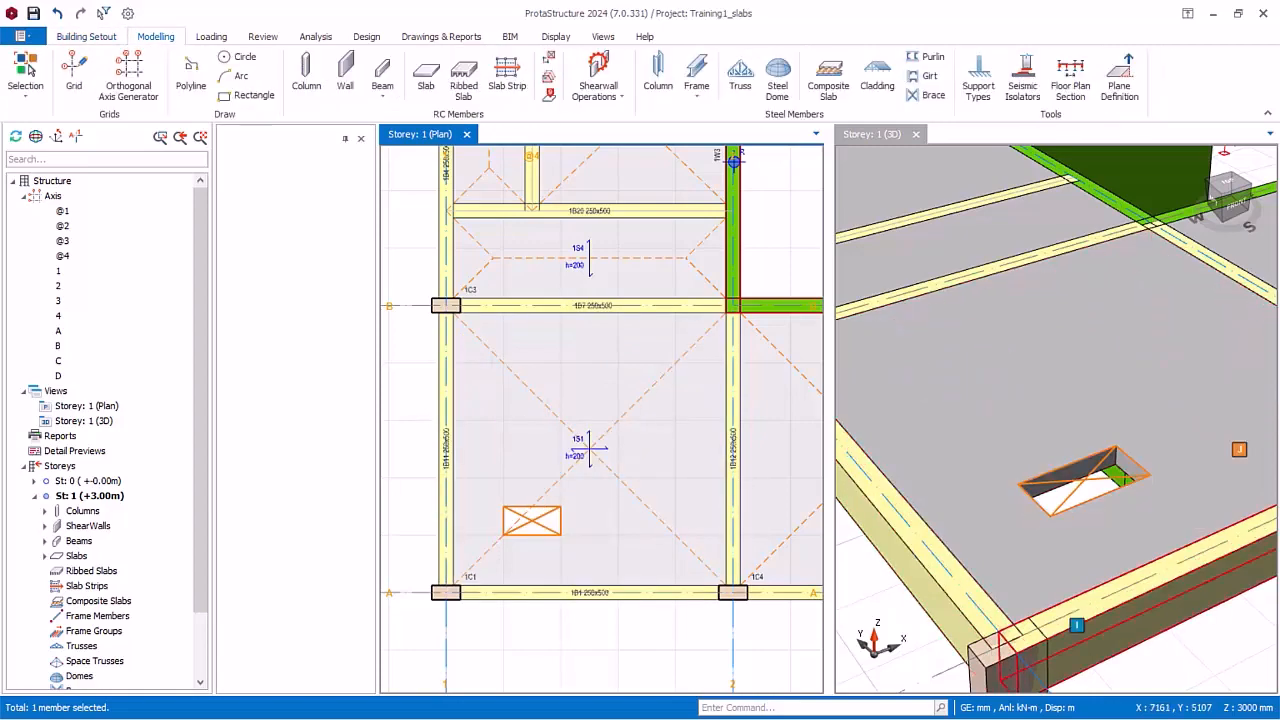